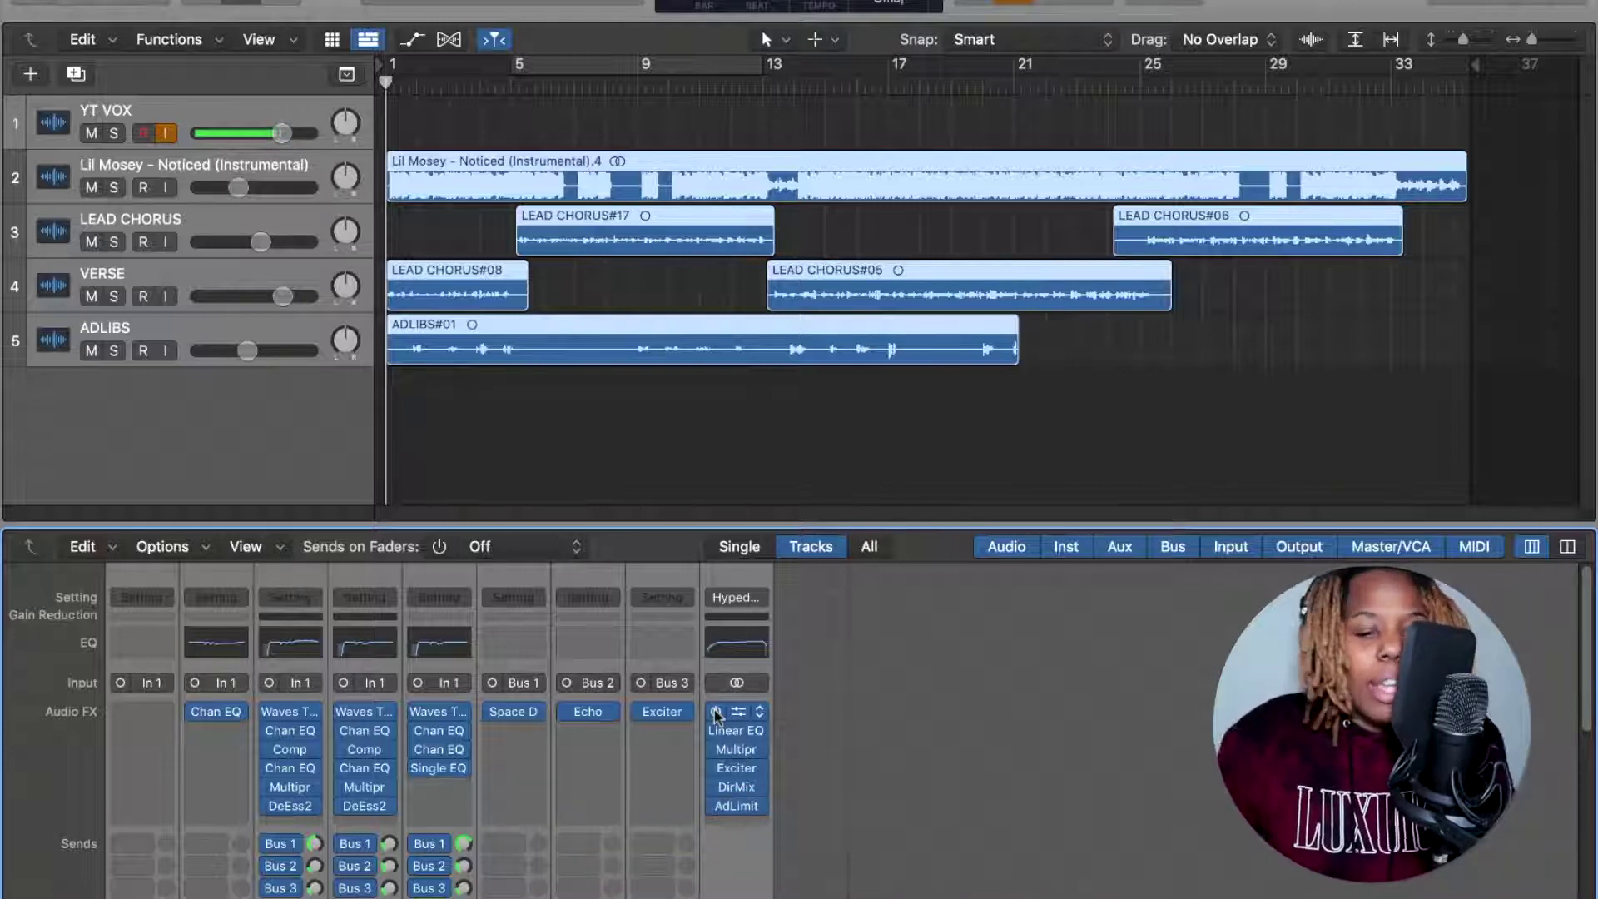
- Toggle the bypass state of all six insert effects on the stereo output channel, from the Compressor down to the Adaptive Limiter
drag(716, 712, 724, 810)
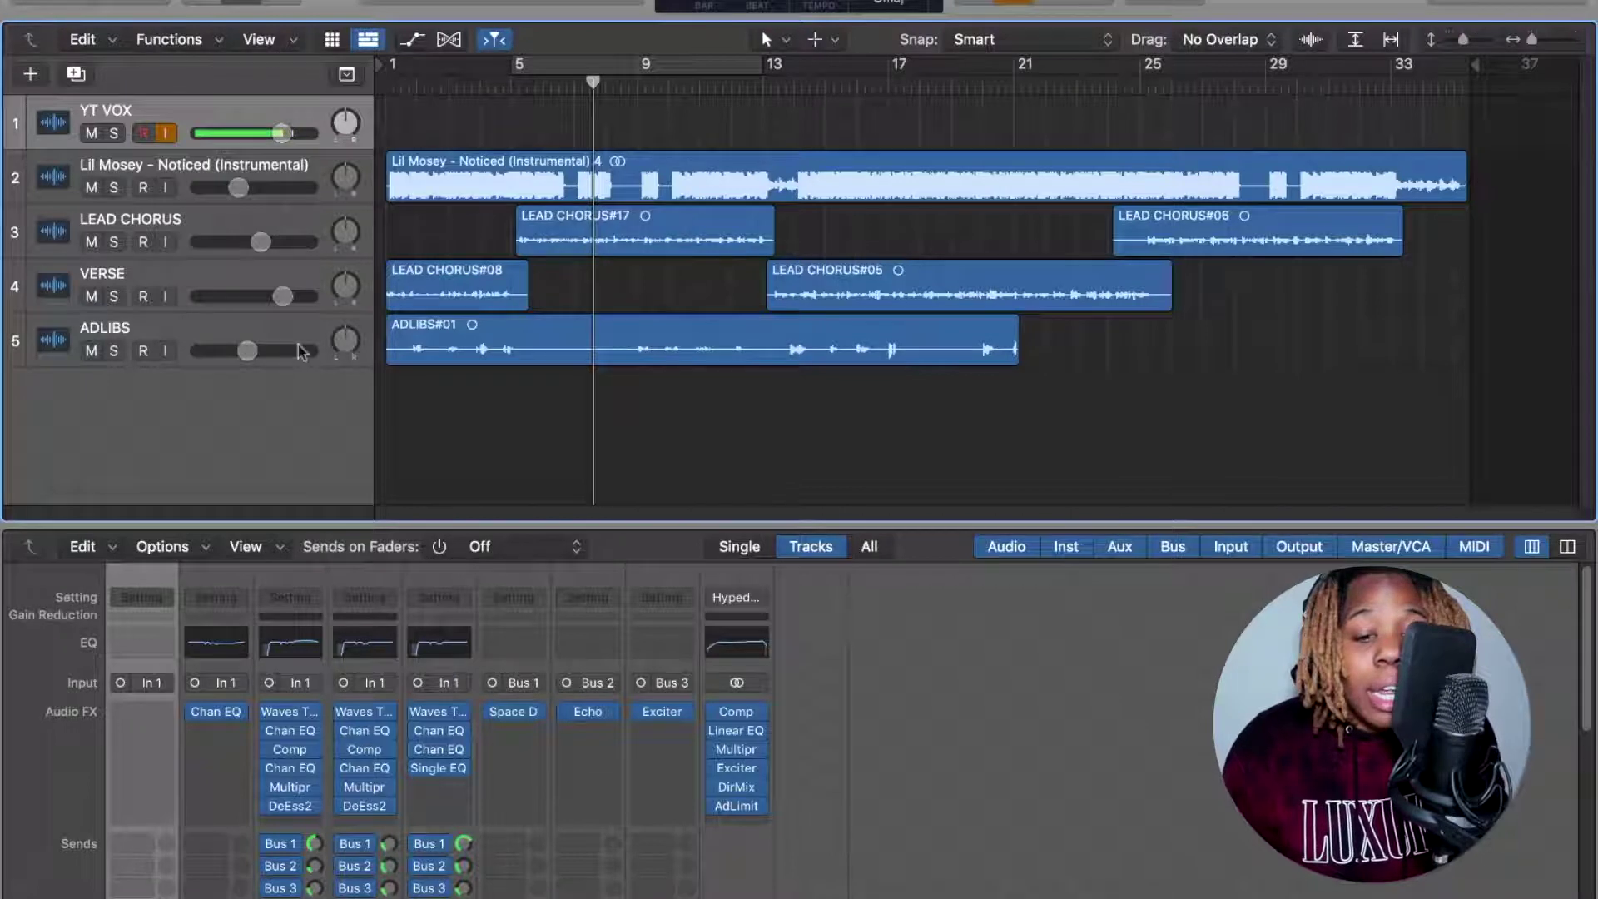
- Examine the Channel EQ curve and band settings on the Lil Mosey - Noticed (Instrumental) track
click(216, 714)
click(218, 716)
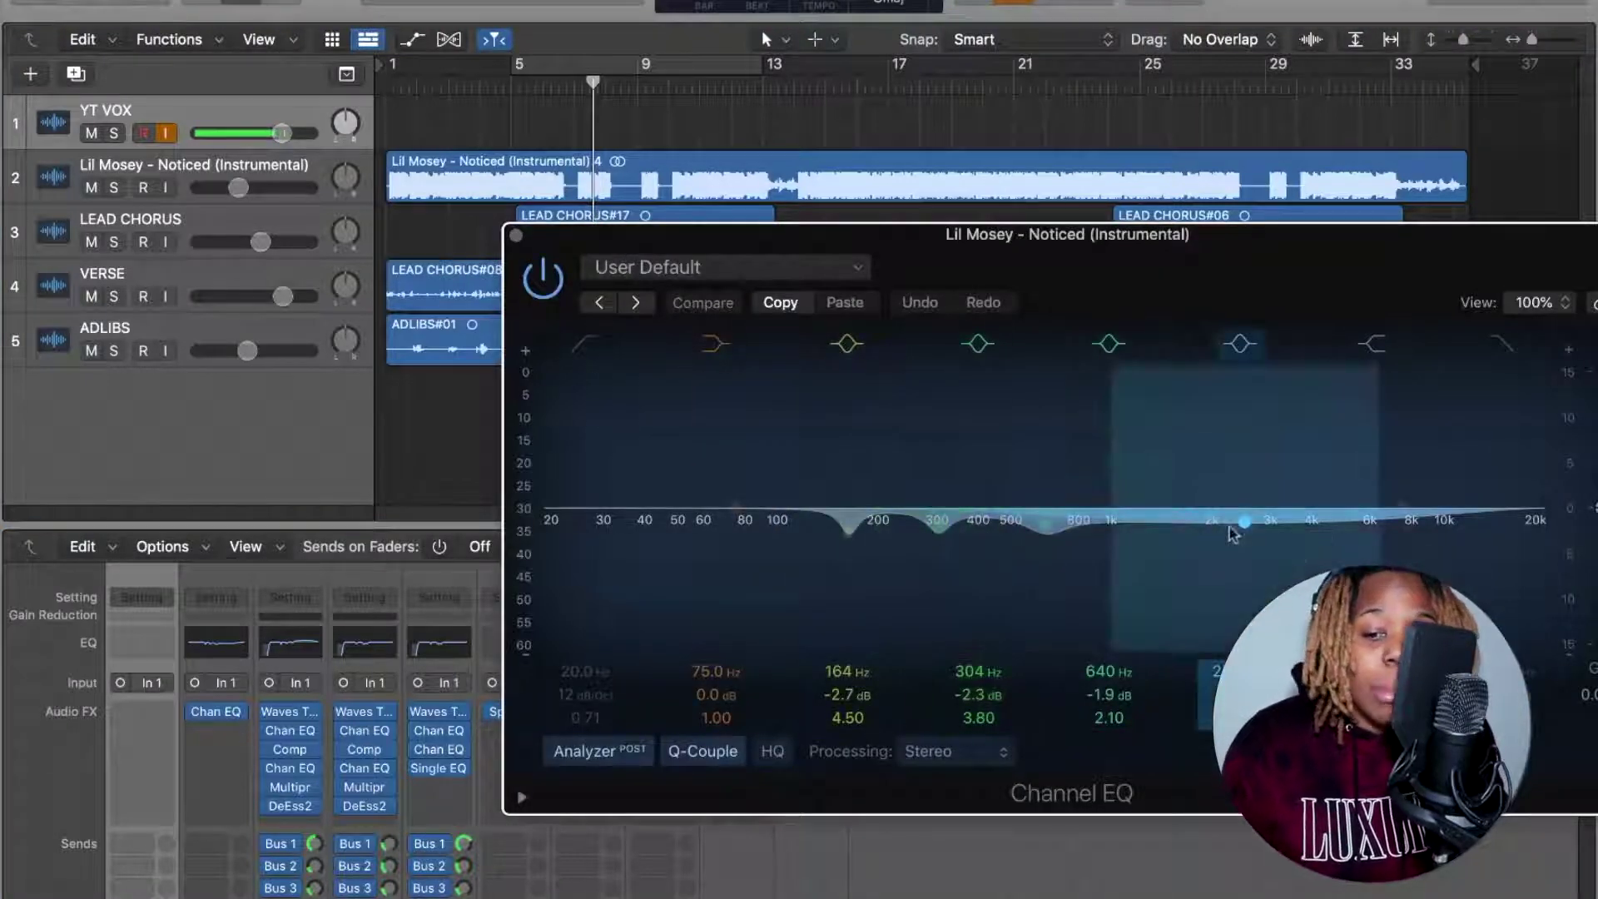
click(516, 235)
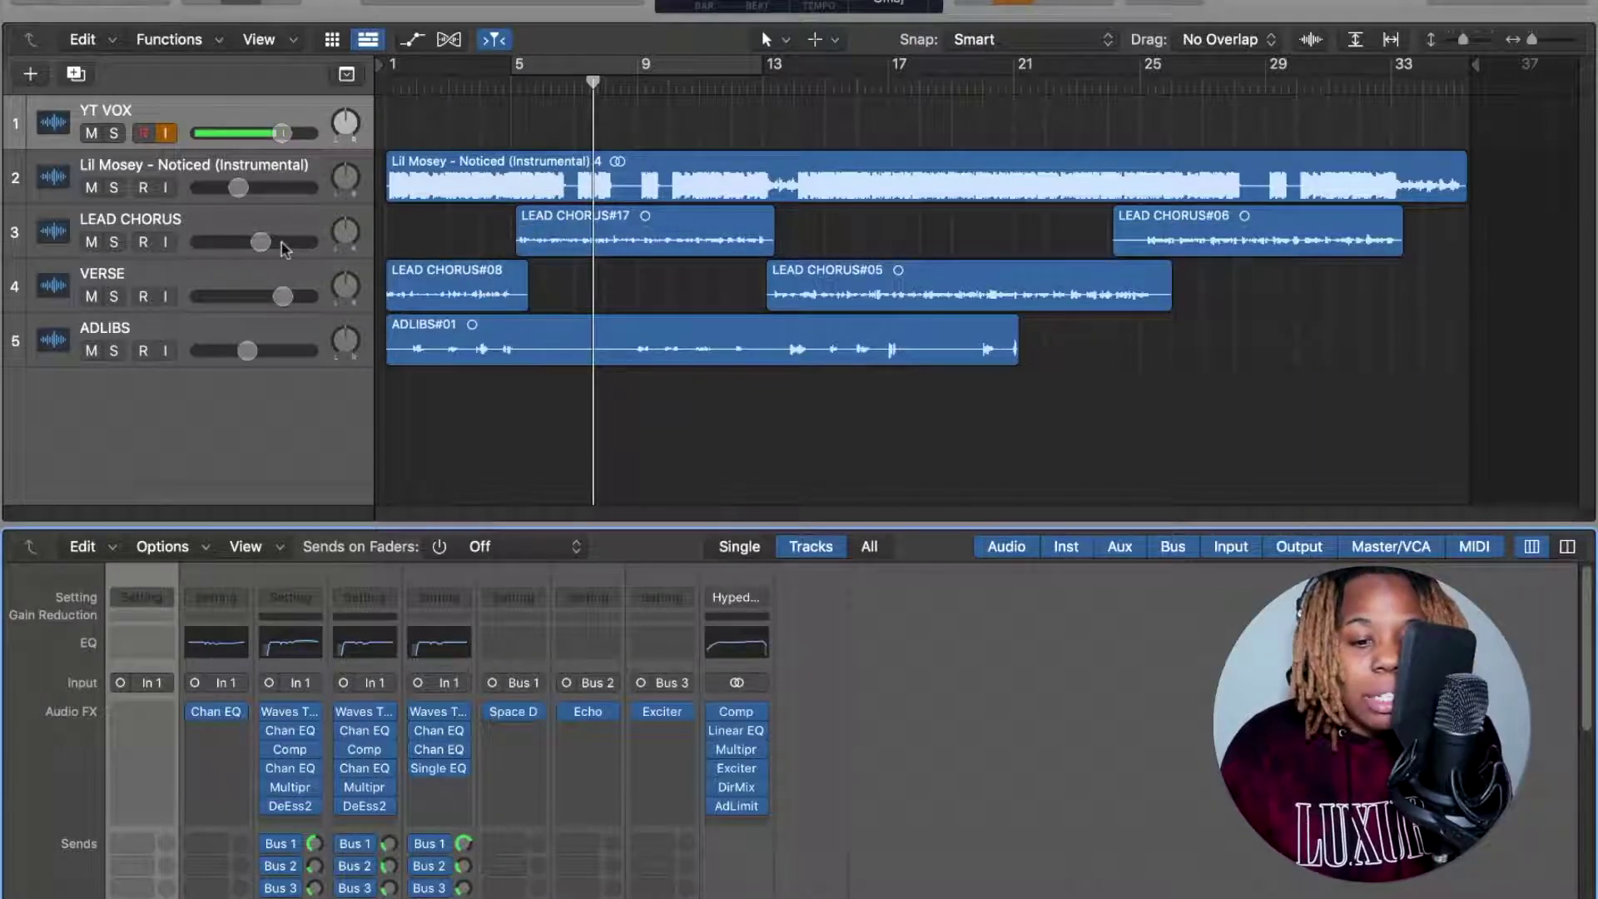
- Review the Waves Tune Real-Time pitch correction and the Channel EQ bands on the LEAD CHORUS track
mouse_move(297, 716)
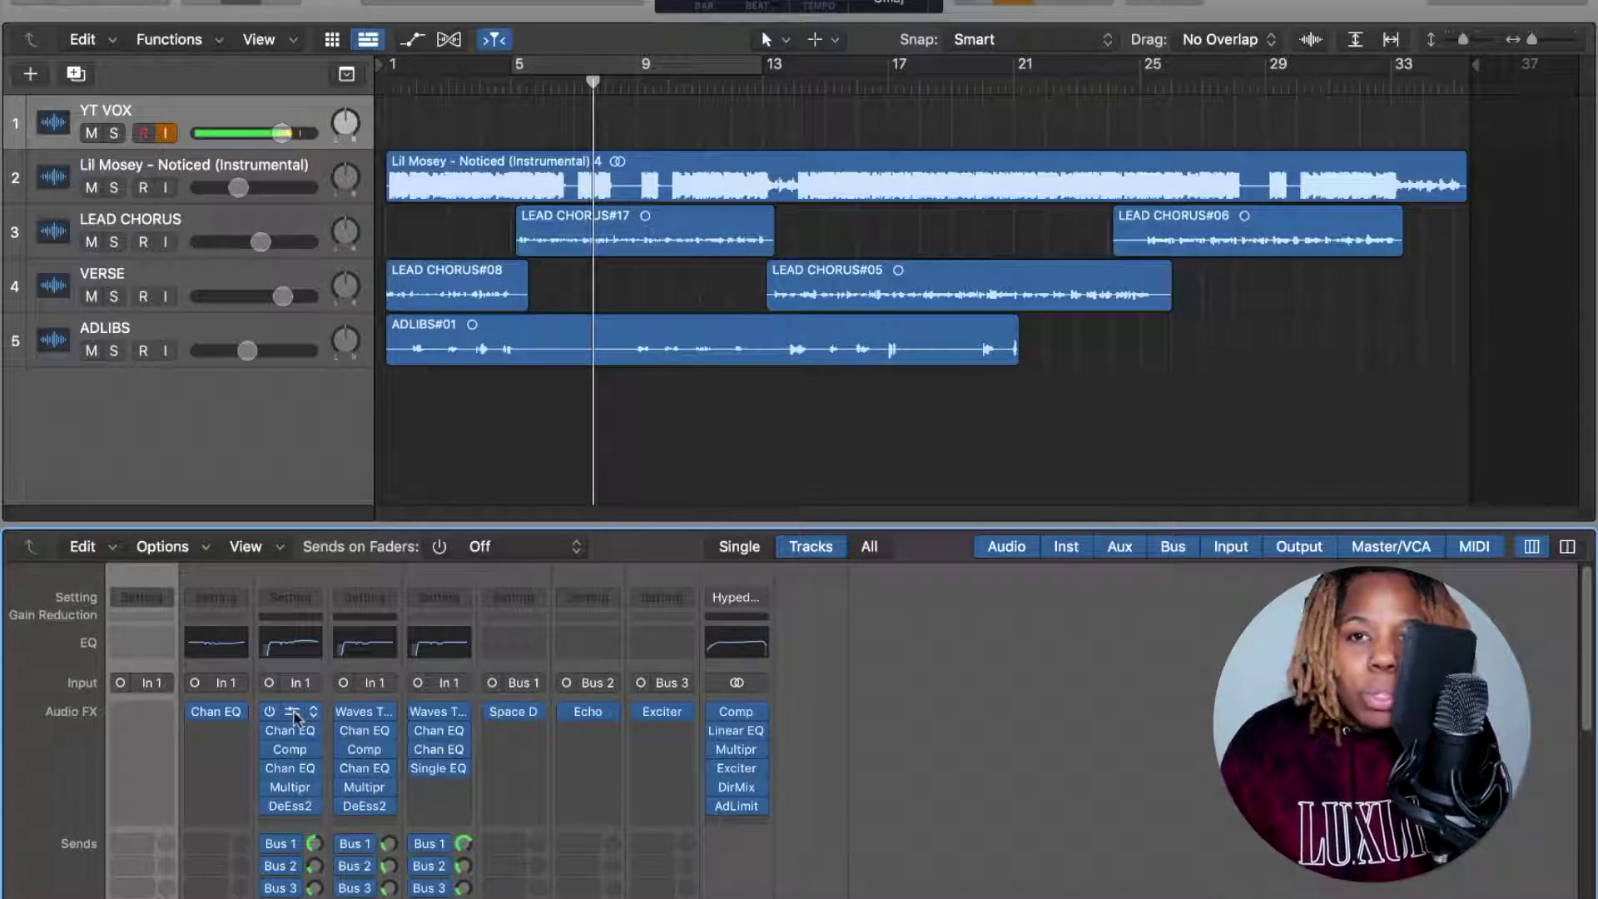
click(294, 713)
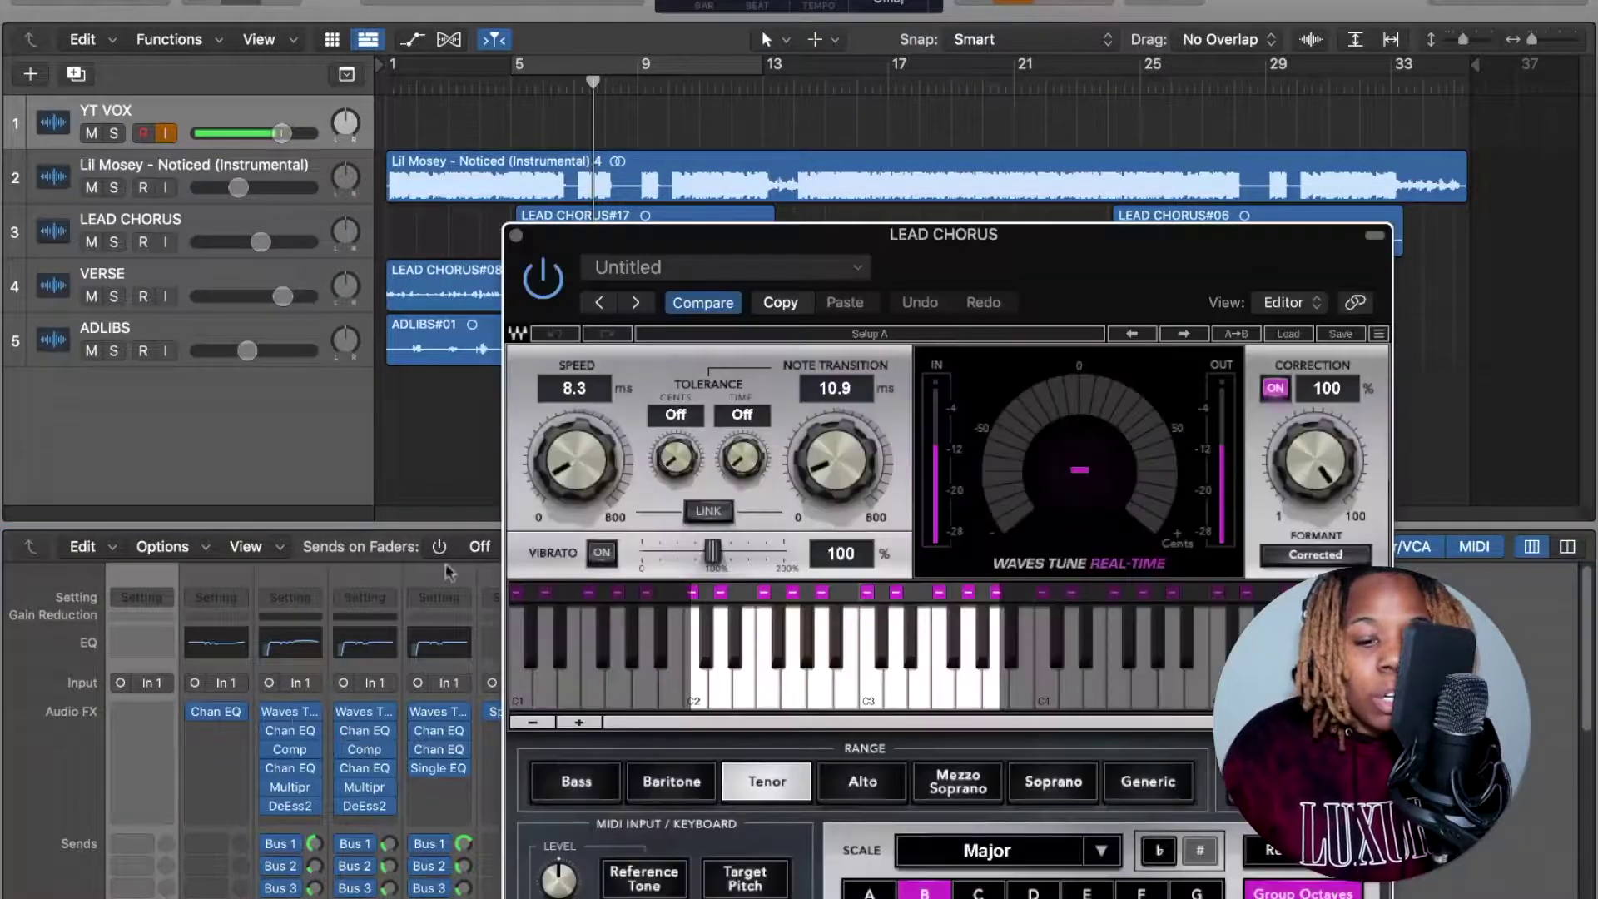
drag(959, 277, 952, 172)
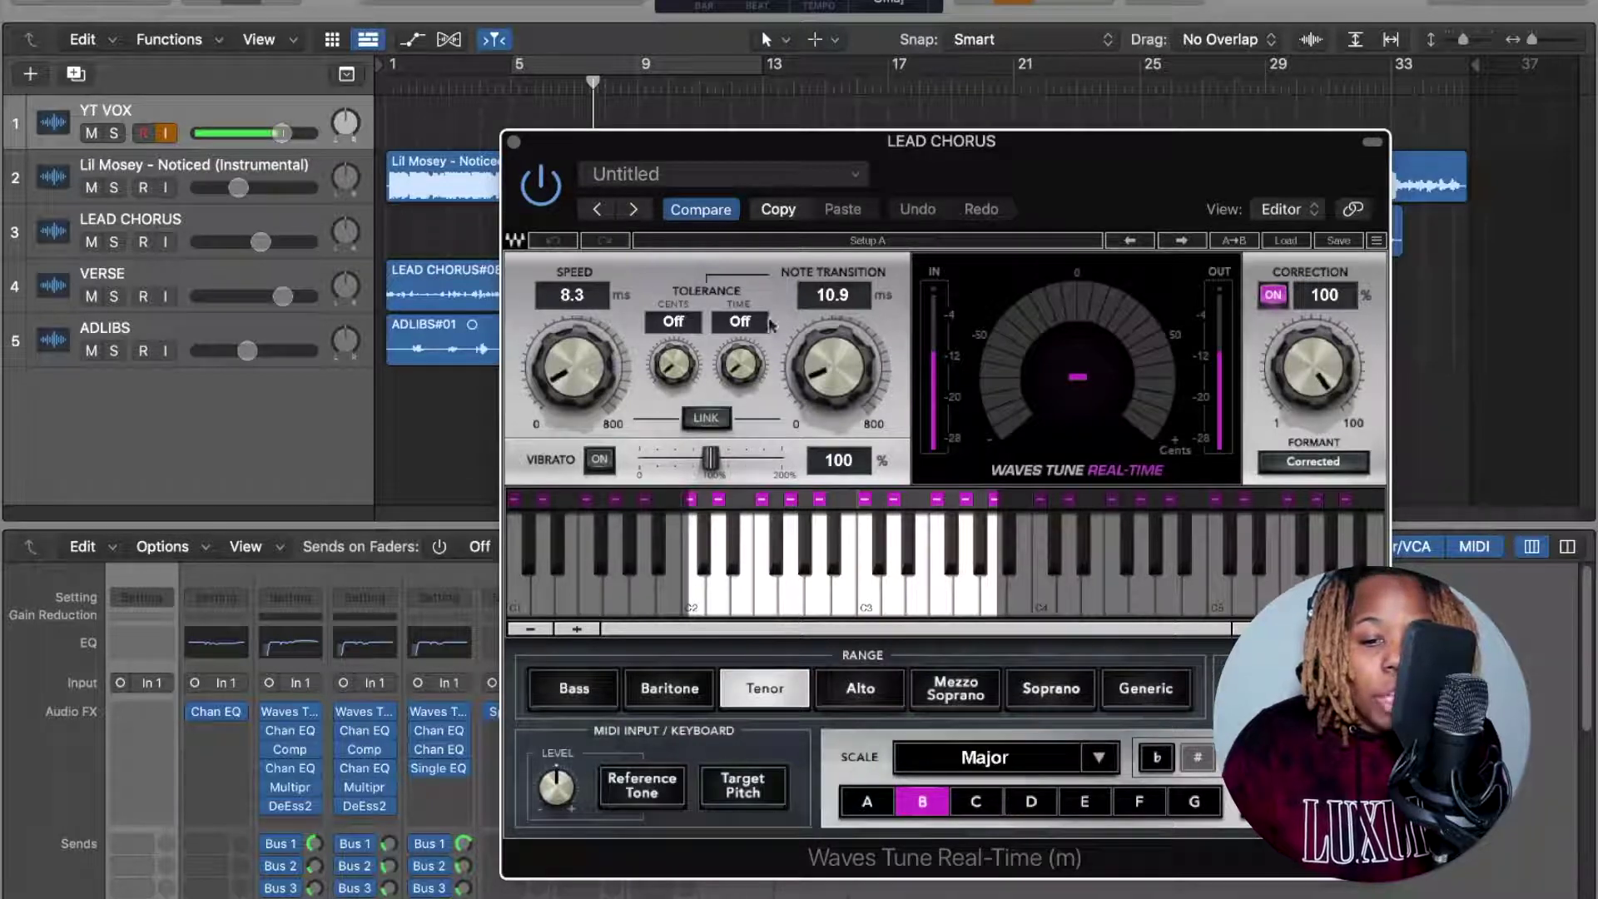
click(514, 142)
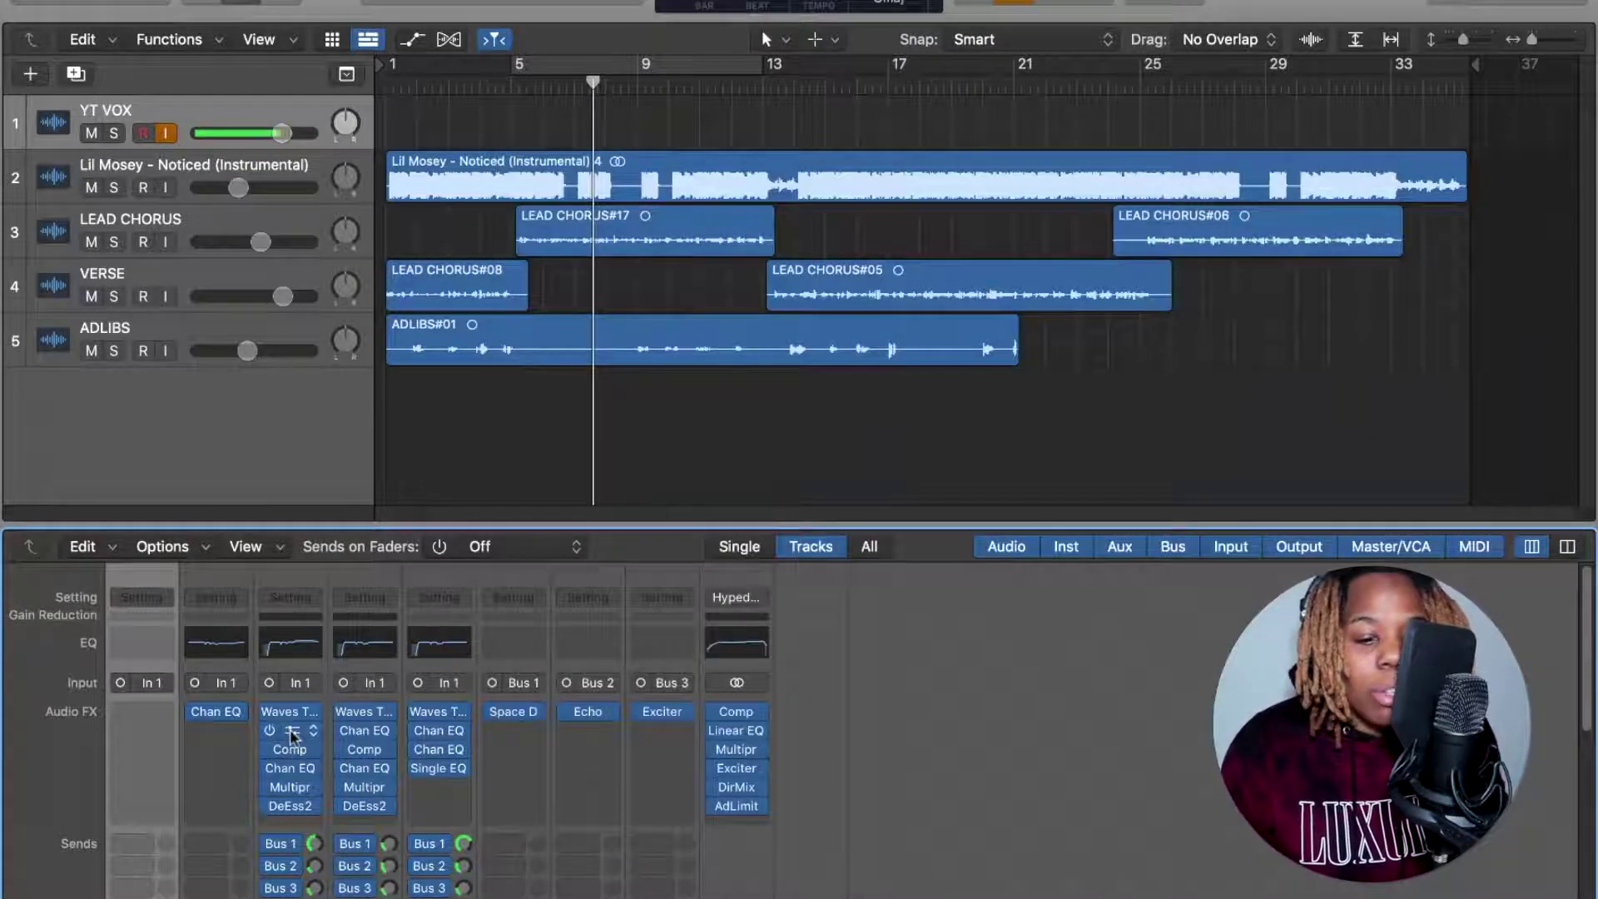
click(290, 767)
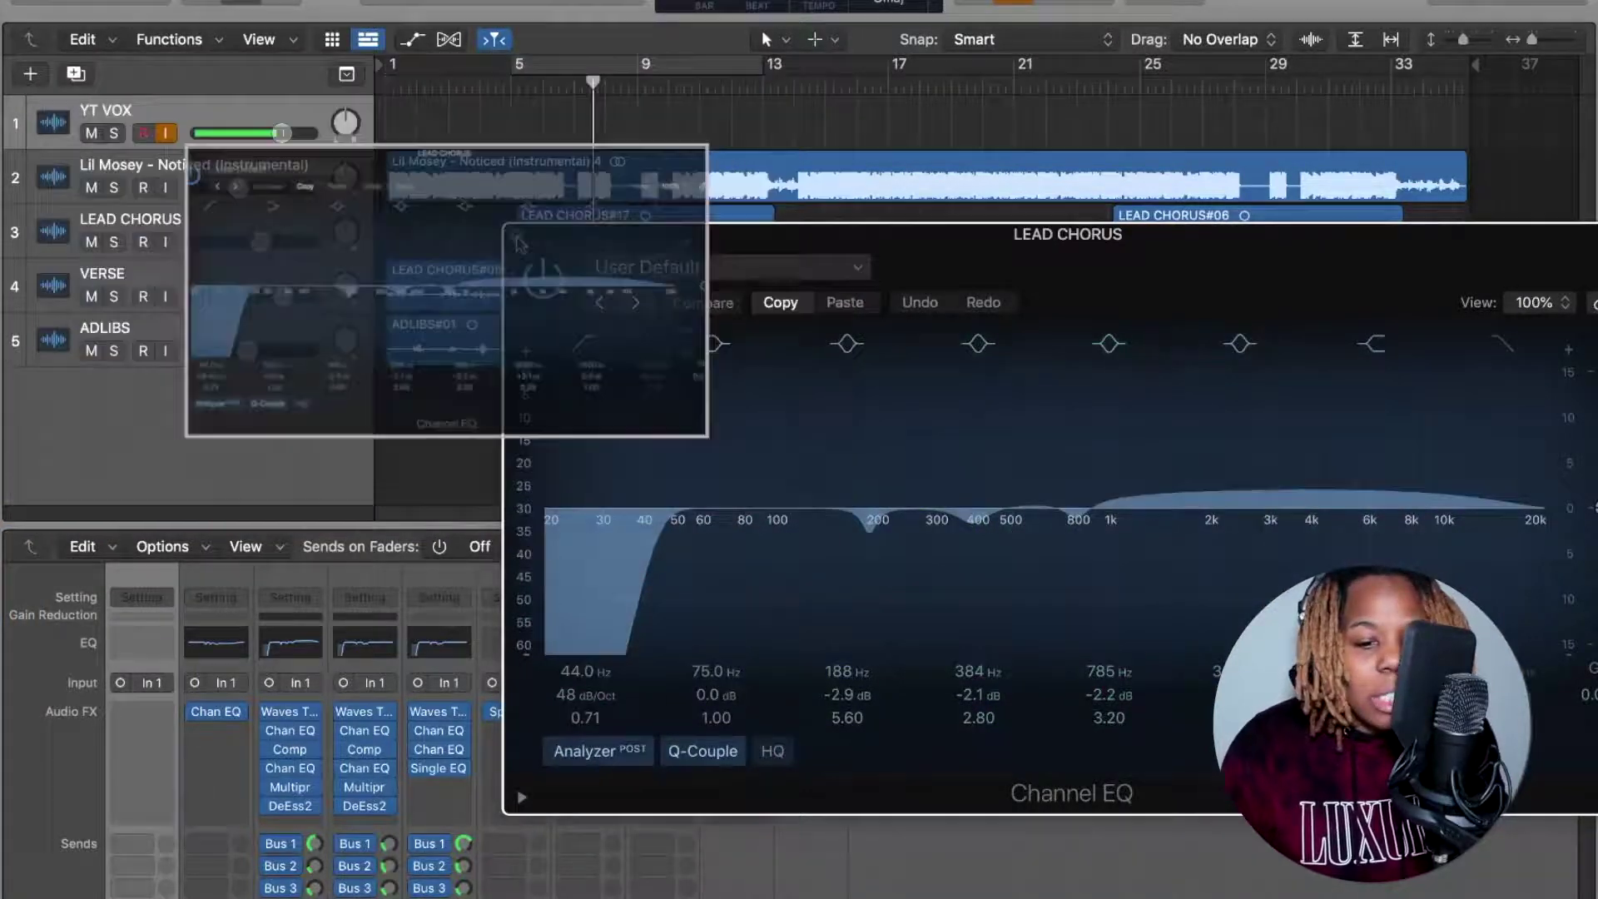
click(517, 234)
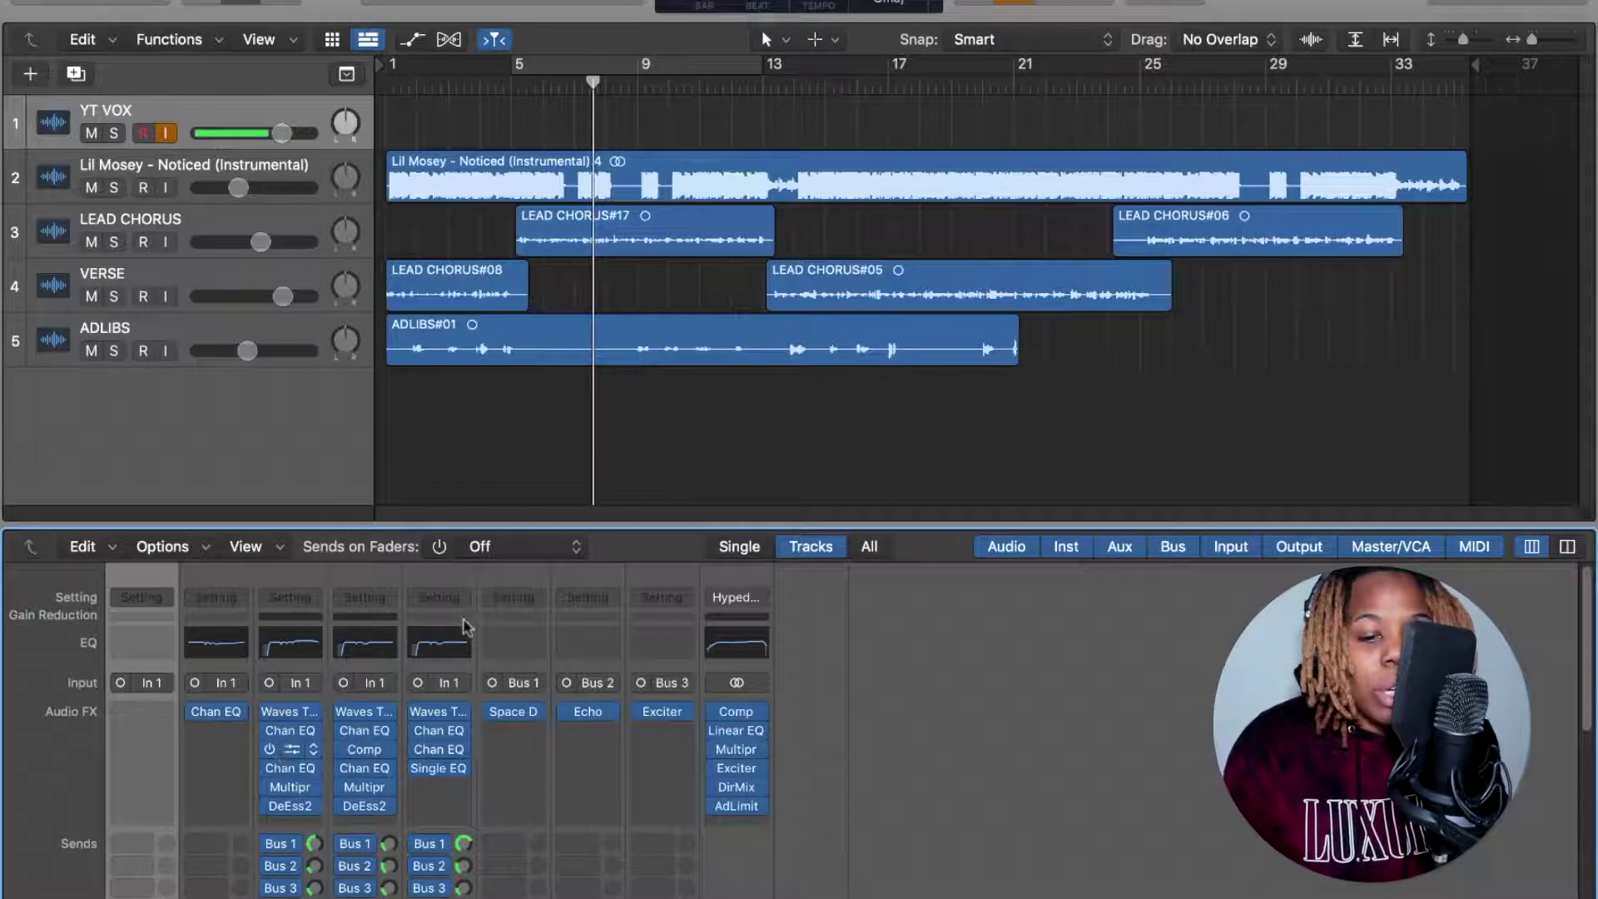
- Examine the LEAD CHORUS Compressor's circuit type, threshold, ratio, make-up, attack and release settings
click(283, 751)
drag(997, 261, 946, 113)
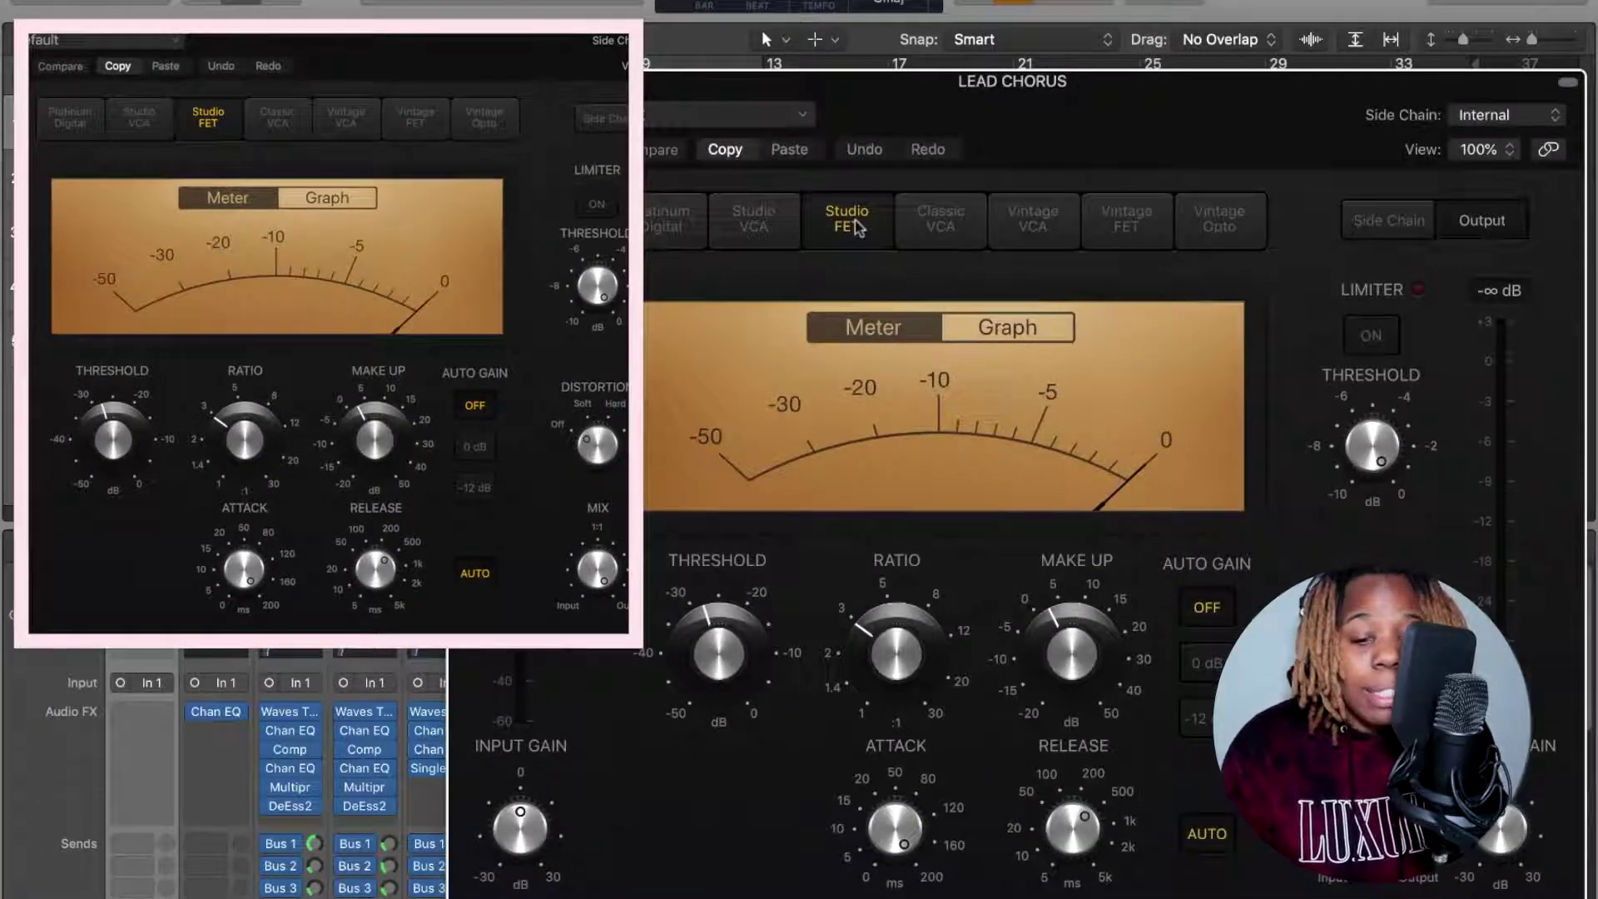
mouse_move(717, 650)
mouse_move(883, 662)
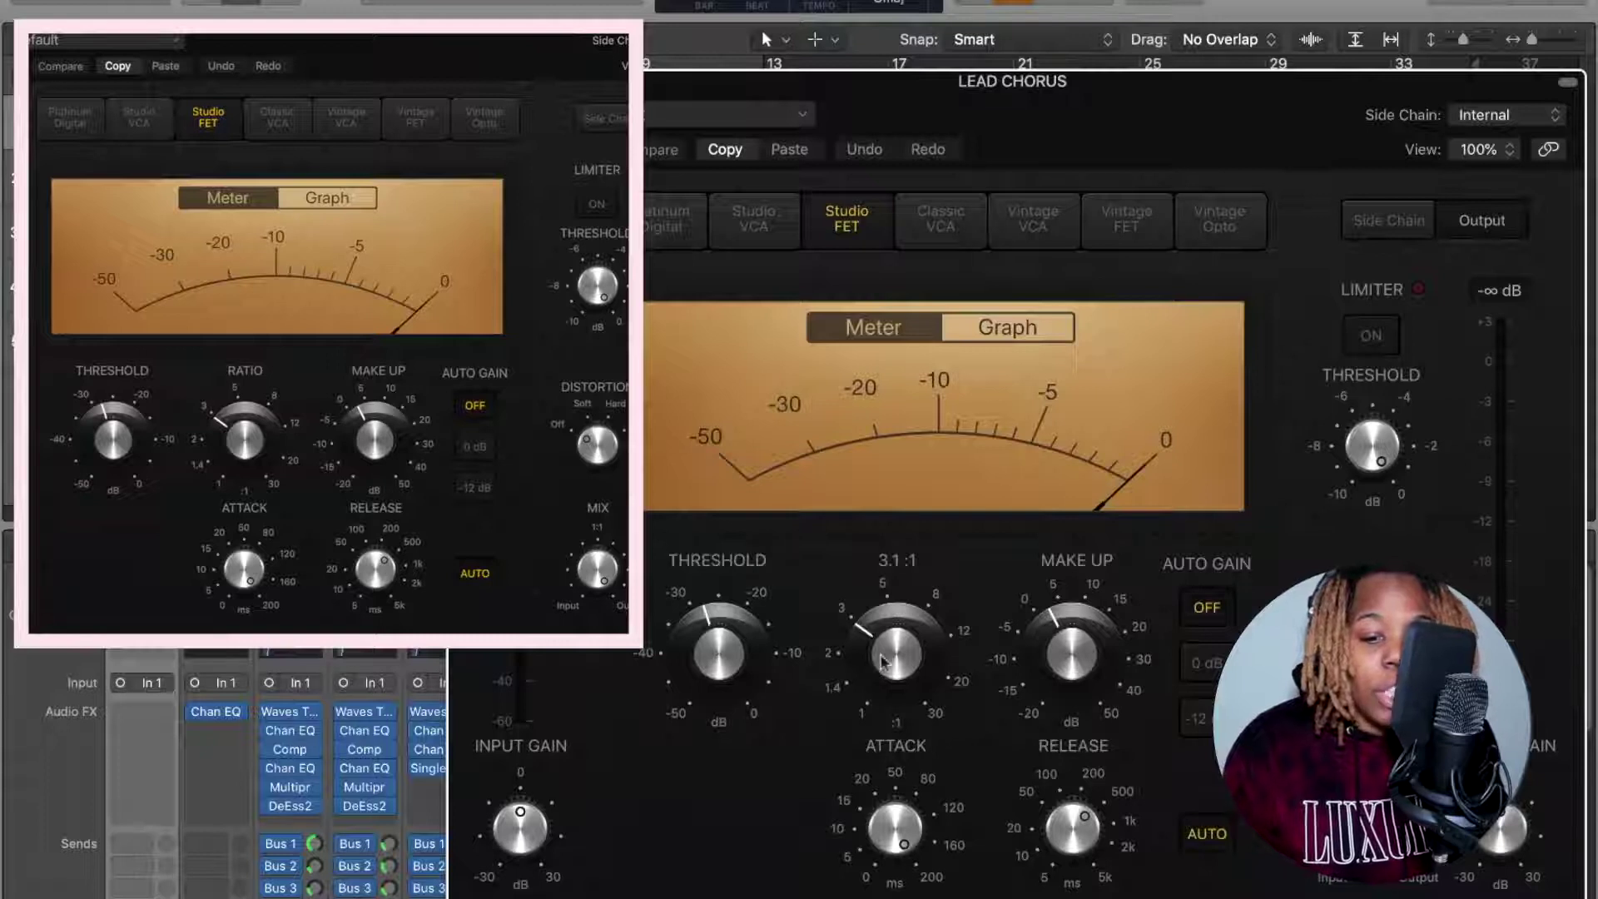
mouse_move(1059, 656)
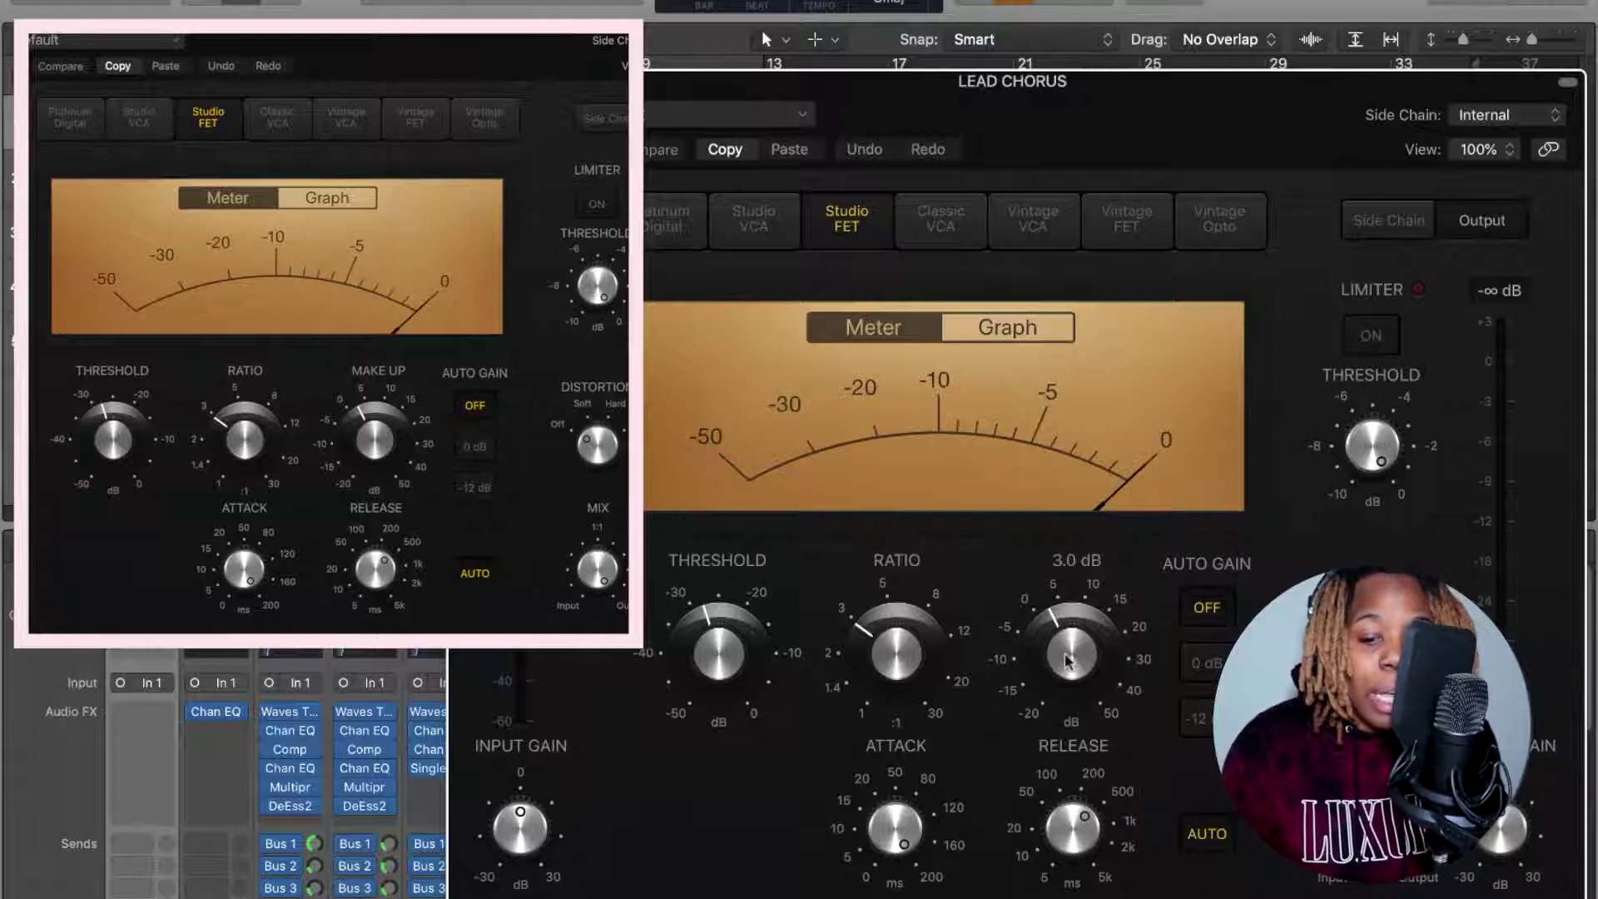
mouse_move(891, 815)
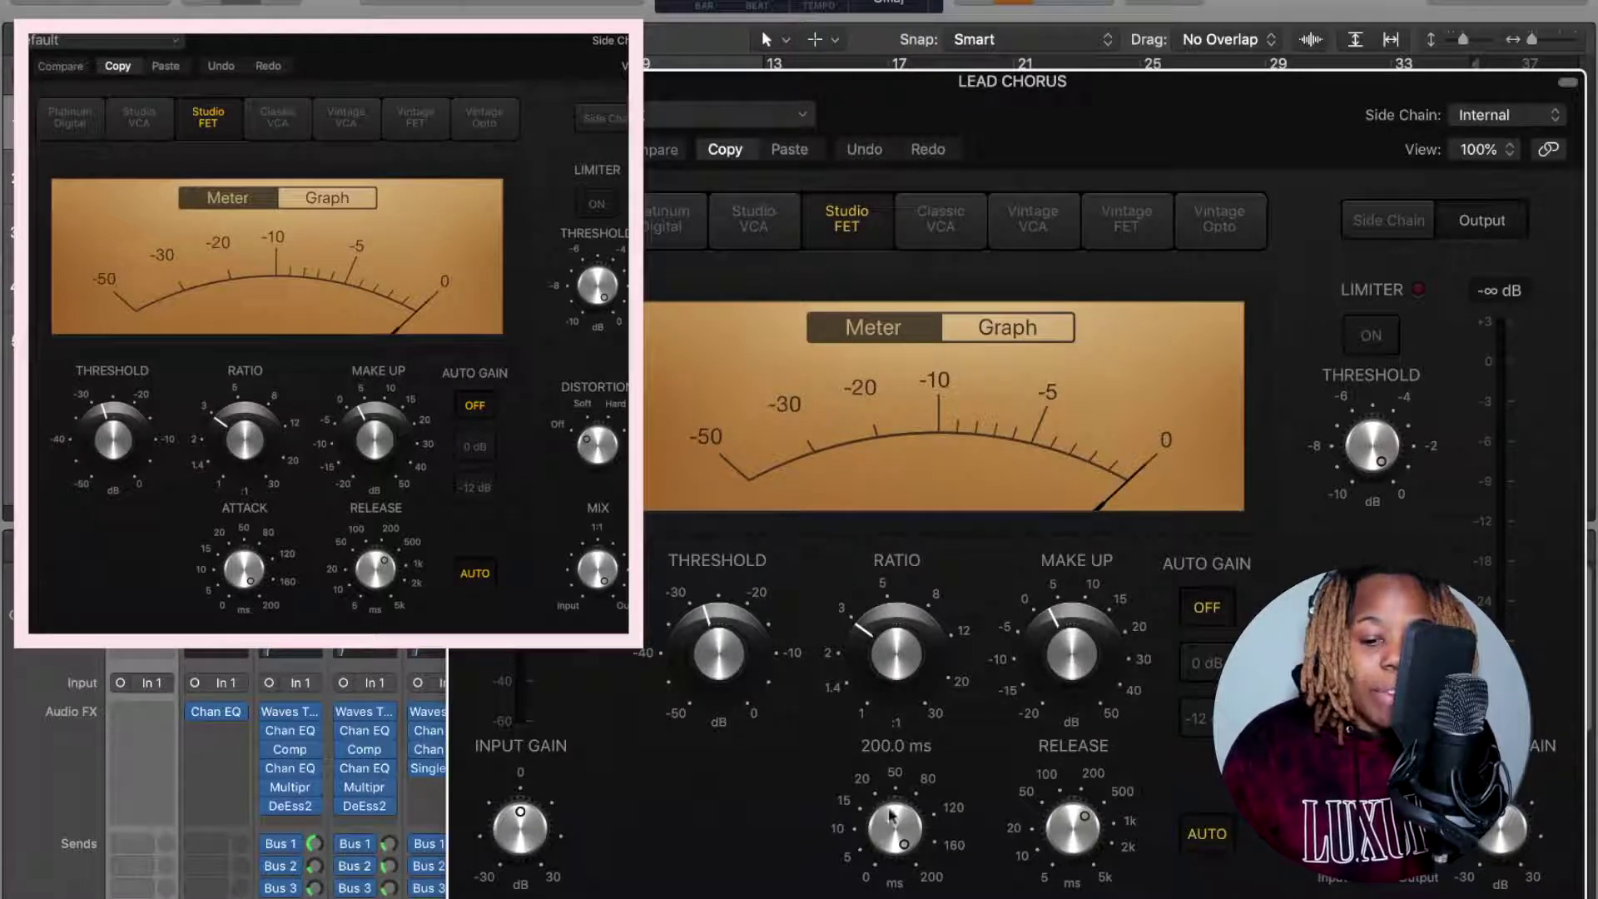
mouse_move(1070, 828)
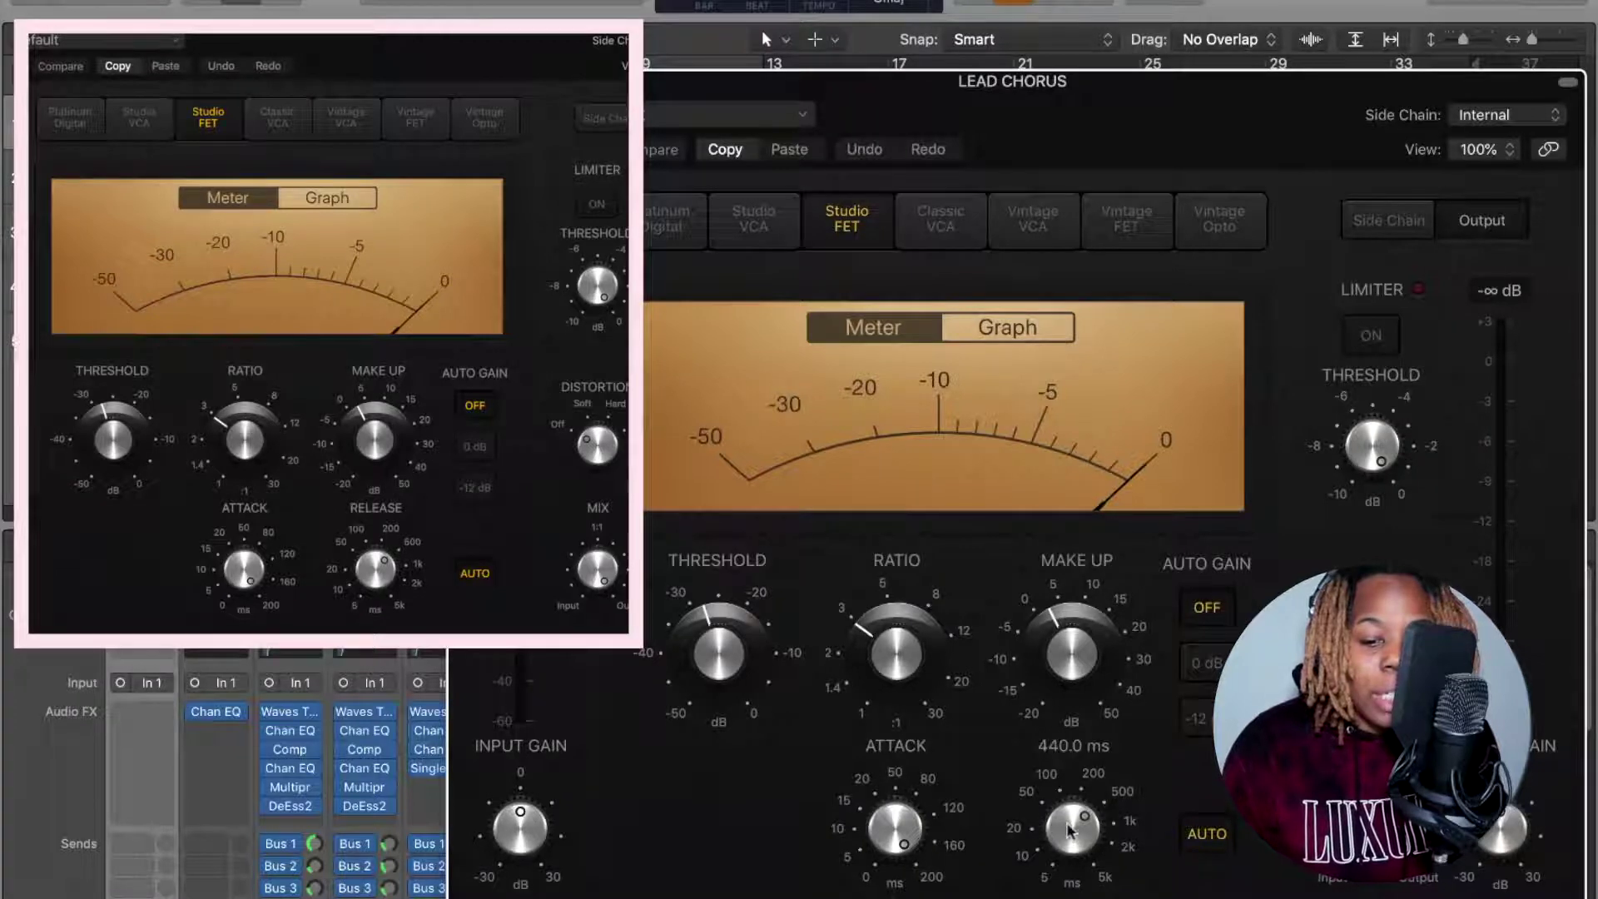
click(460, 82)
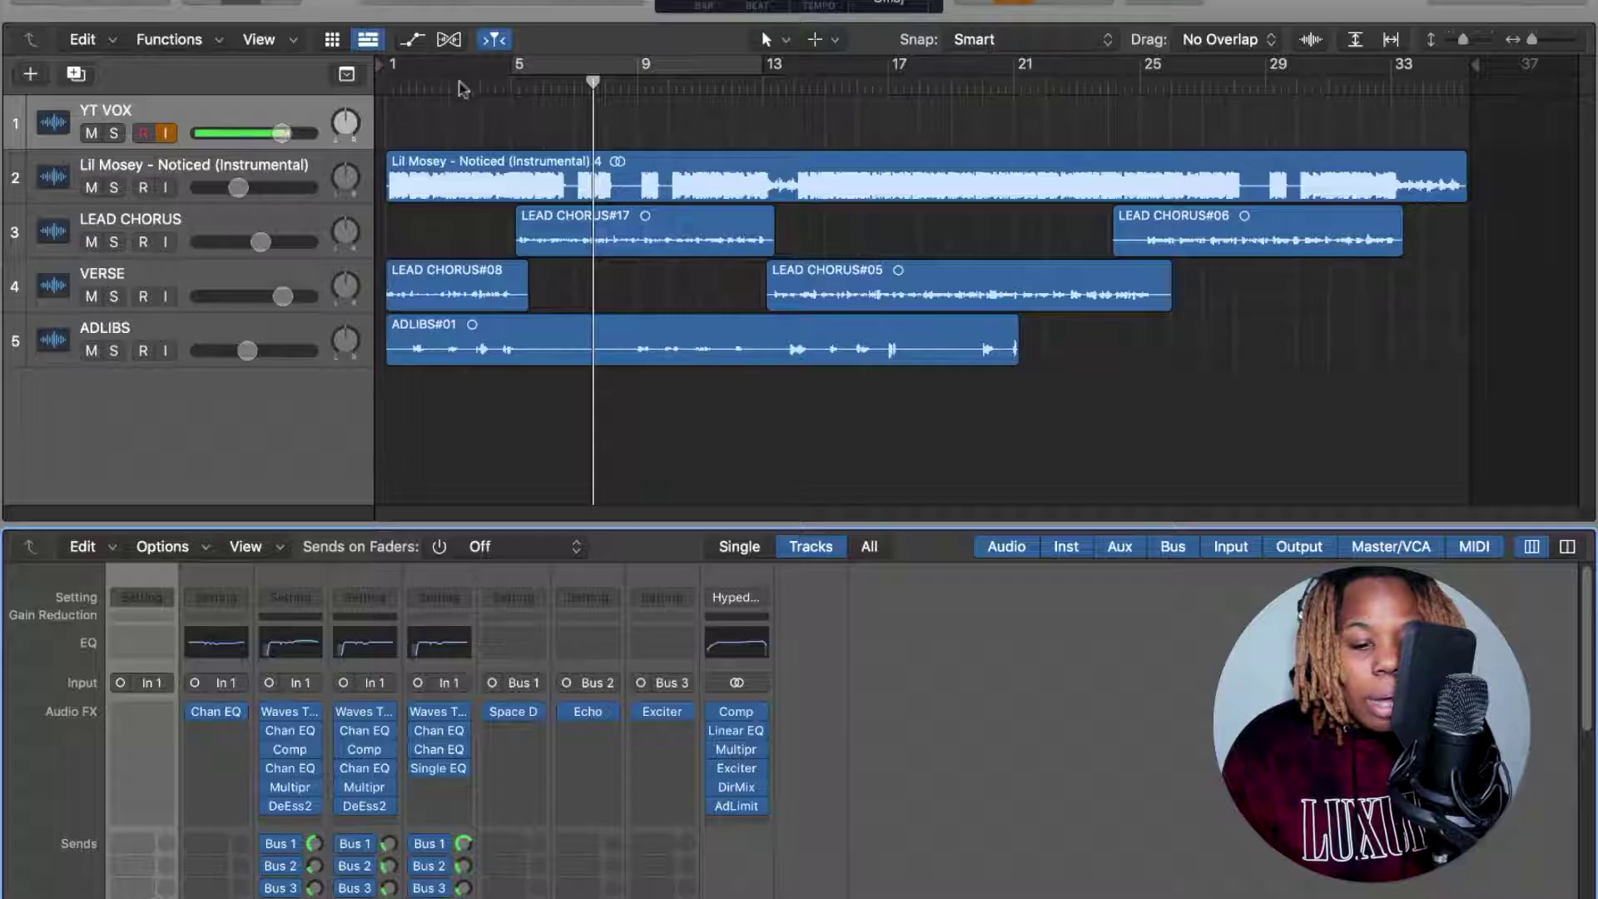
- Check the Multipressor band settings and the DeEsser 2 settings on the LEAD CHORUS track
click(298, 772)
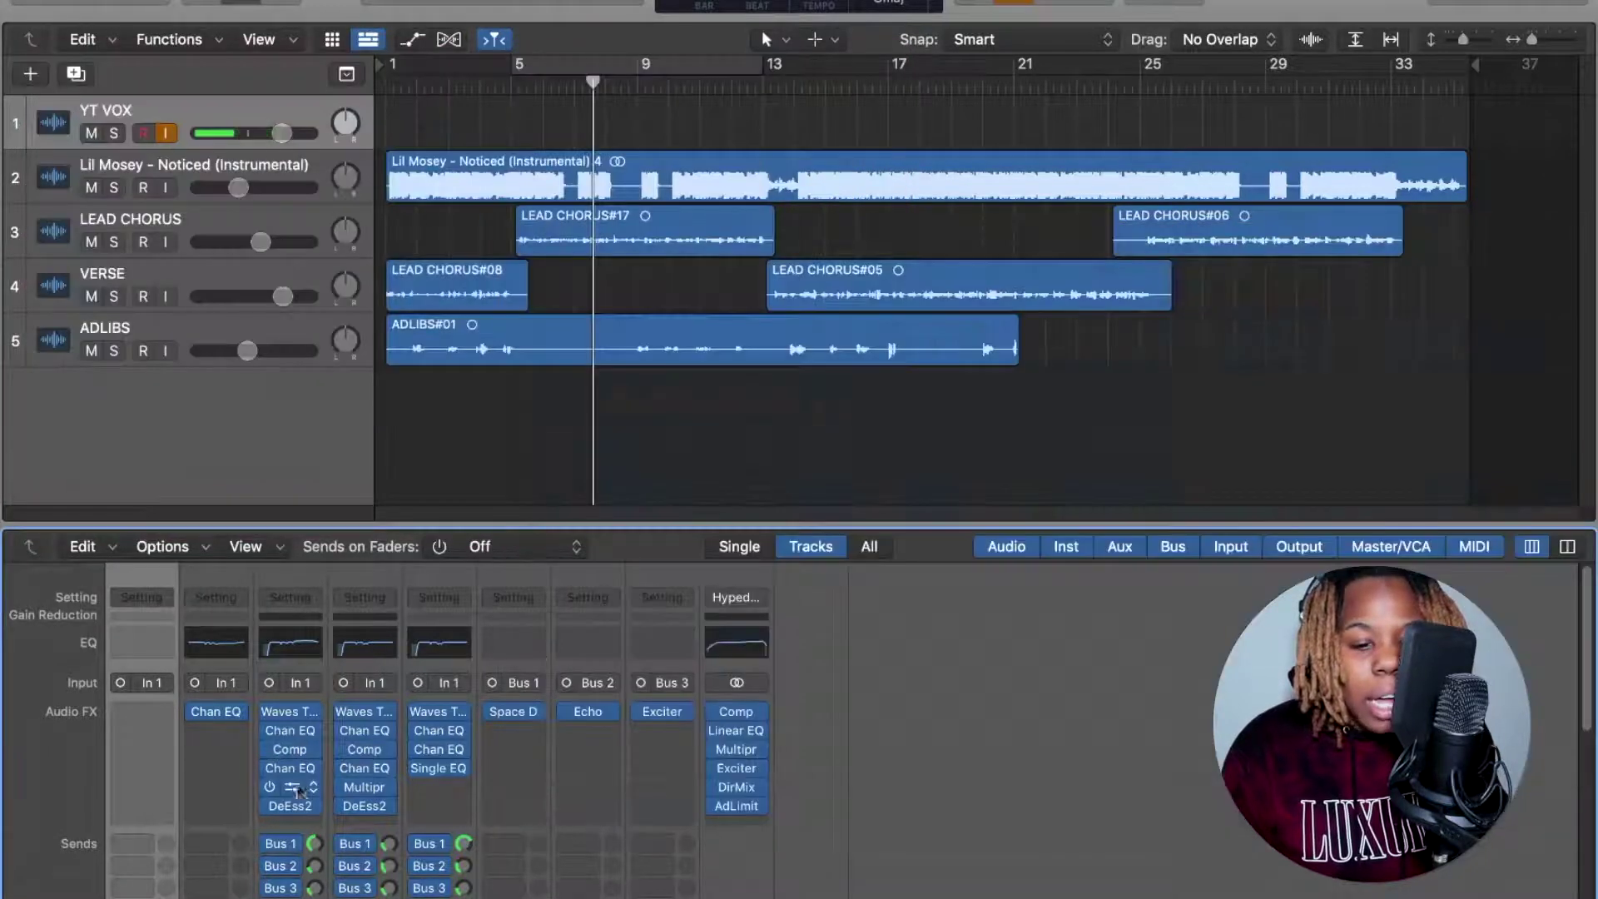
click(290, 786)
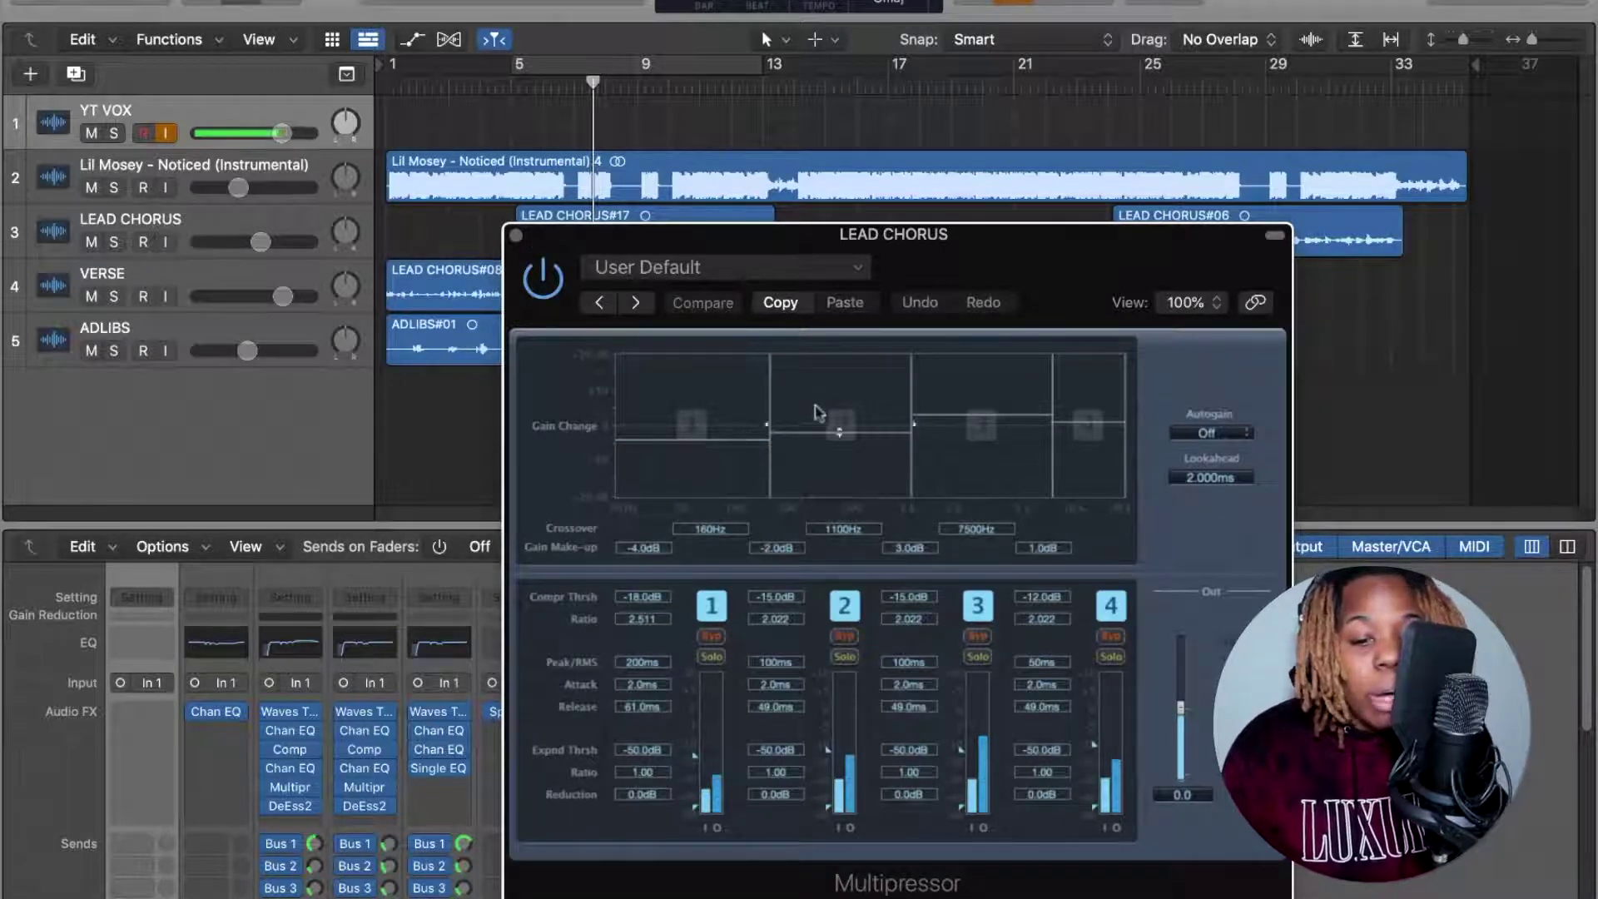
click(516, 239)
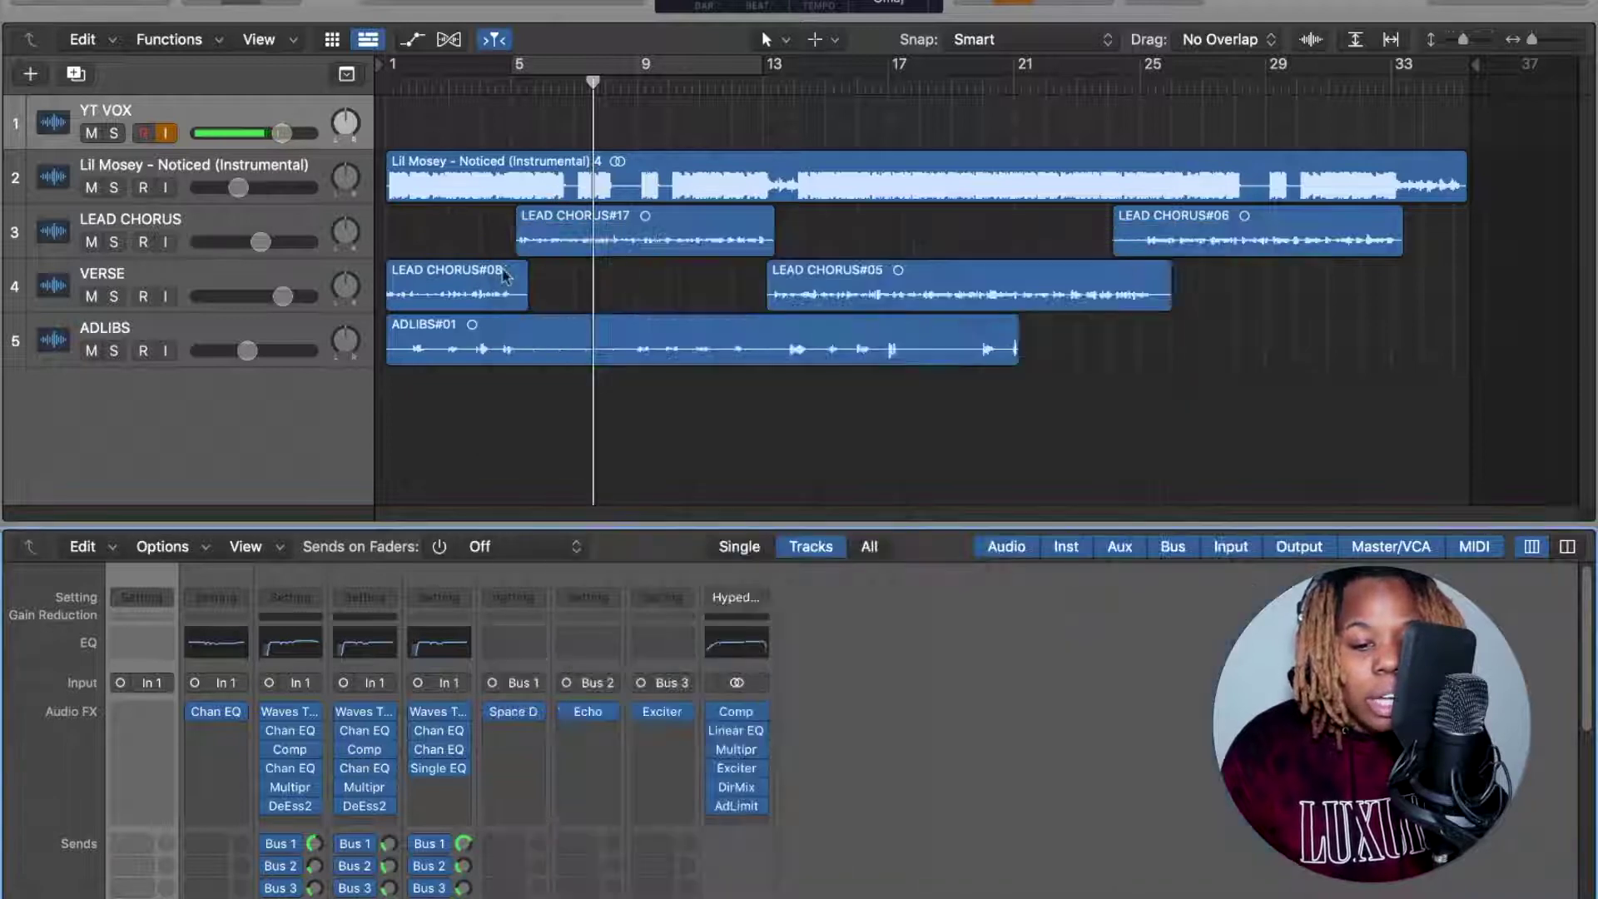
click(289, 805)
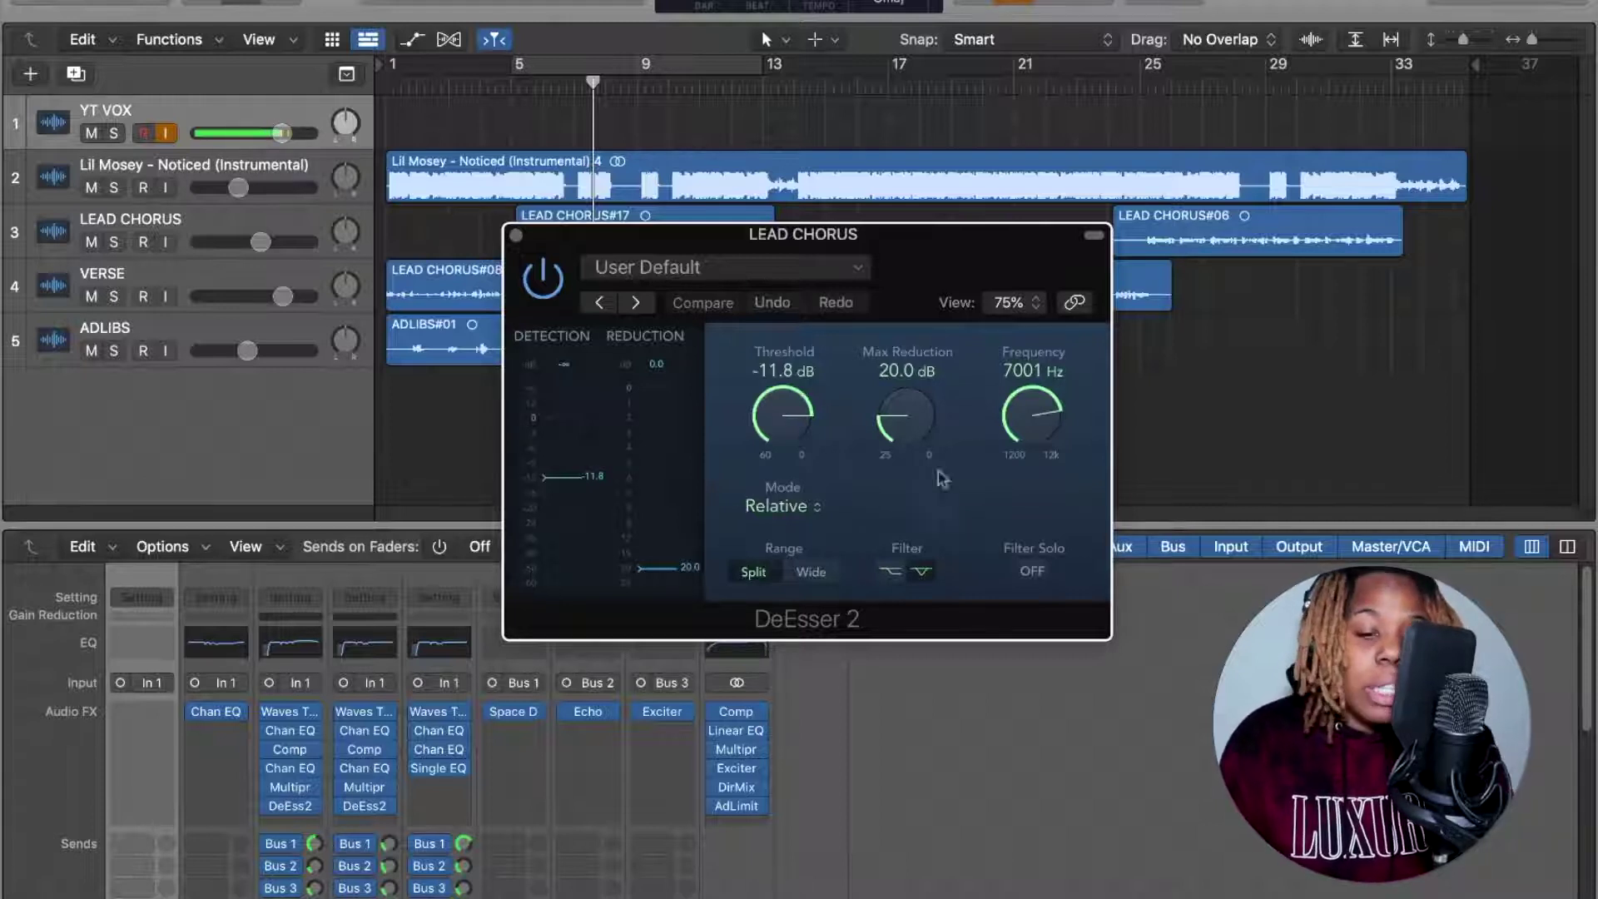
click(516, 234)
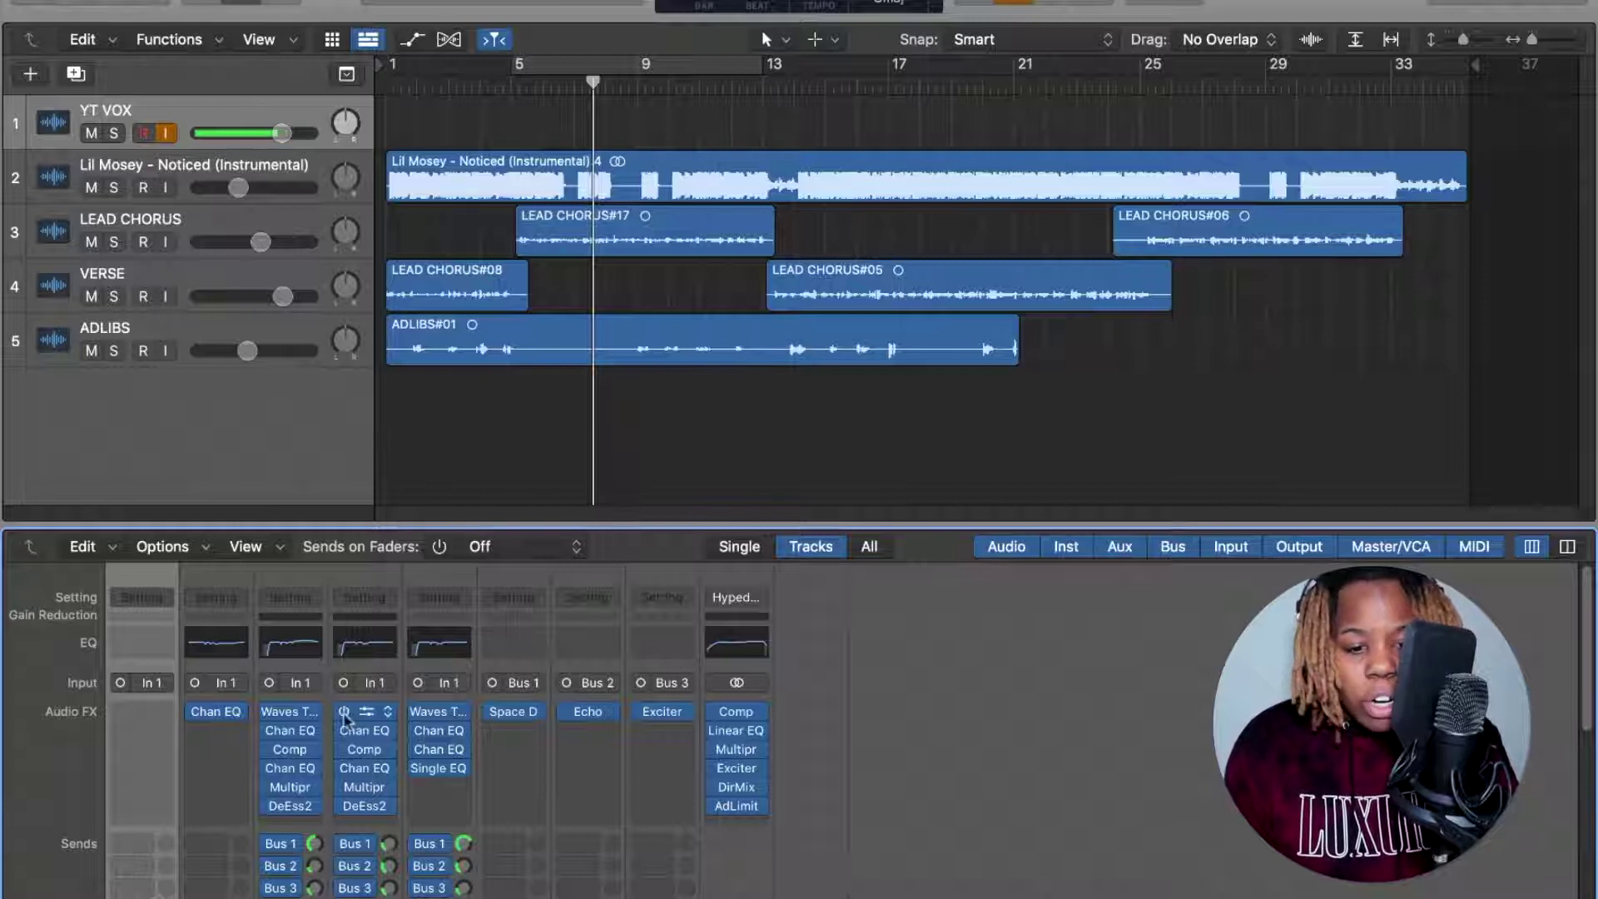
- Review the Waves Tune Real-Time settings and the first Channel EQ's bands on the VERSE track
click(371, 716)
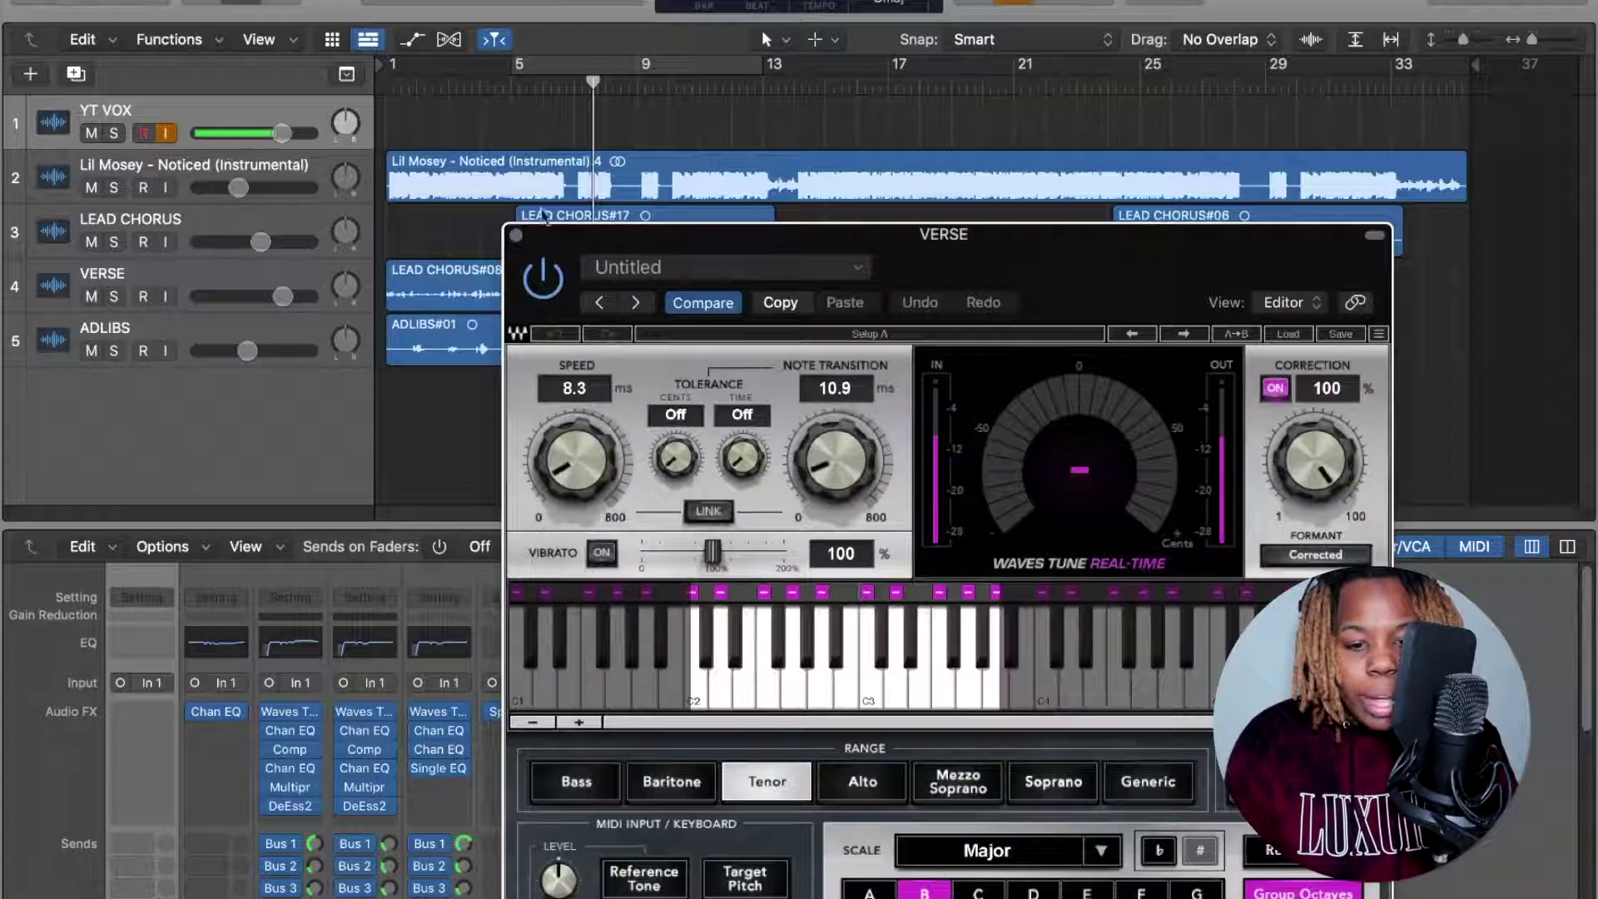
click(515, 235)
click(363, 730)
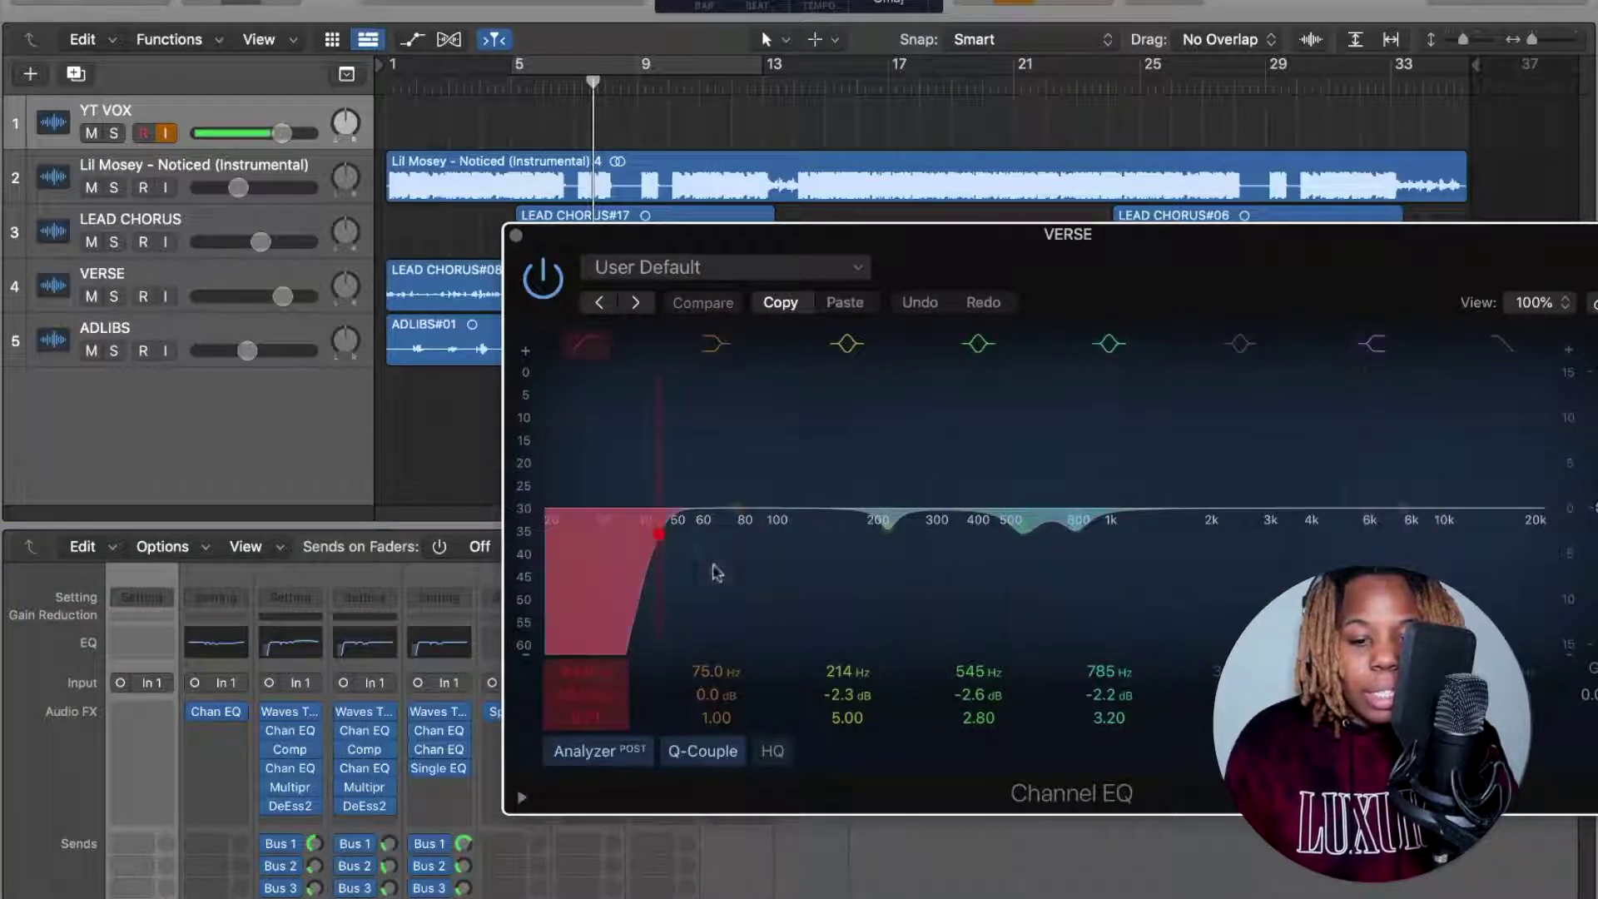
click(516, 235)
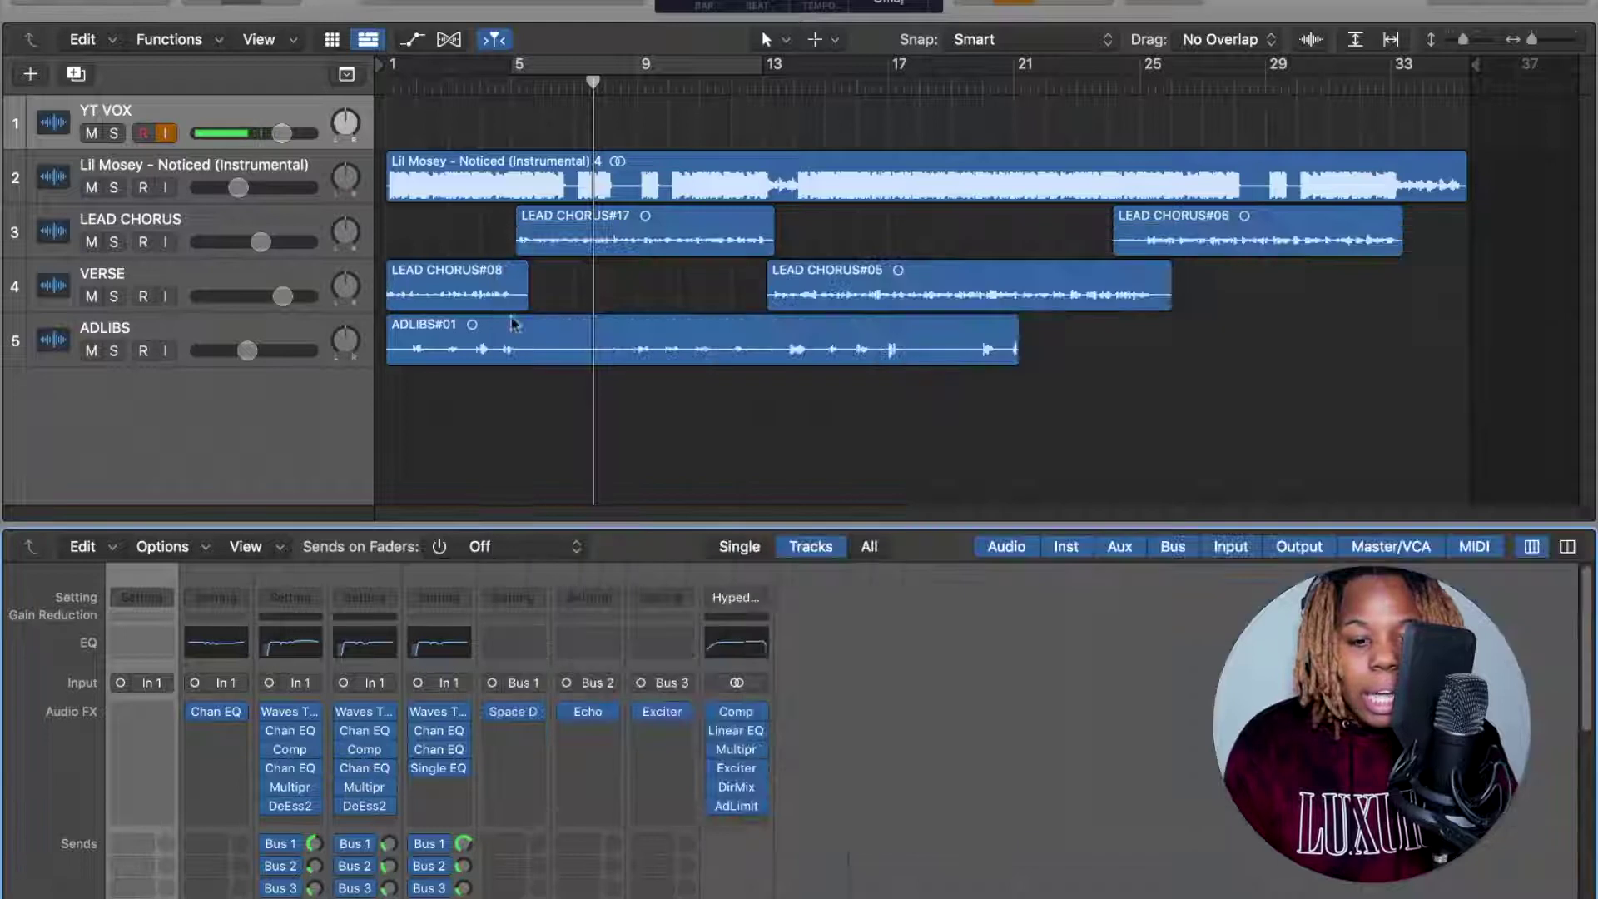
- Examine the VERSE Compressor's threshold, ratio, make-up, attack and release settings
click(364, 749)
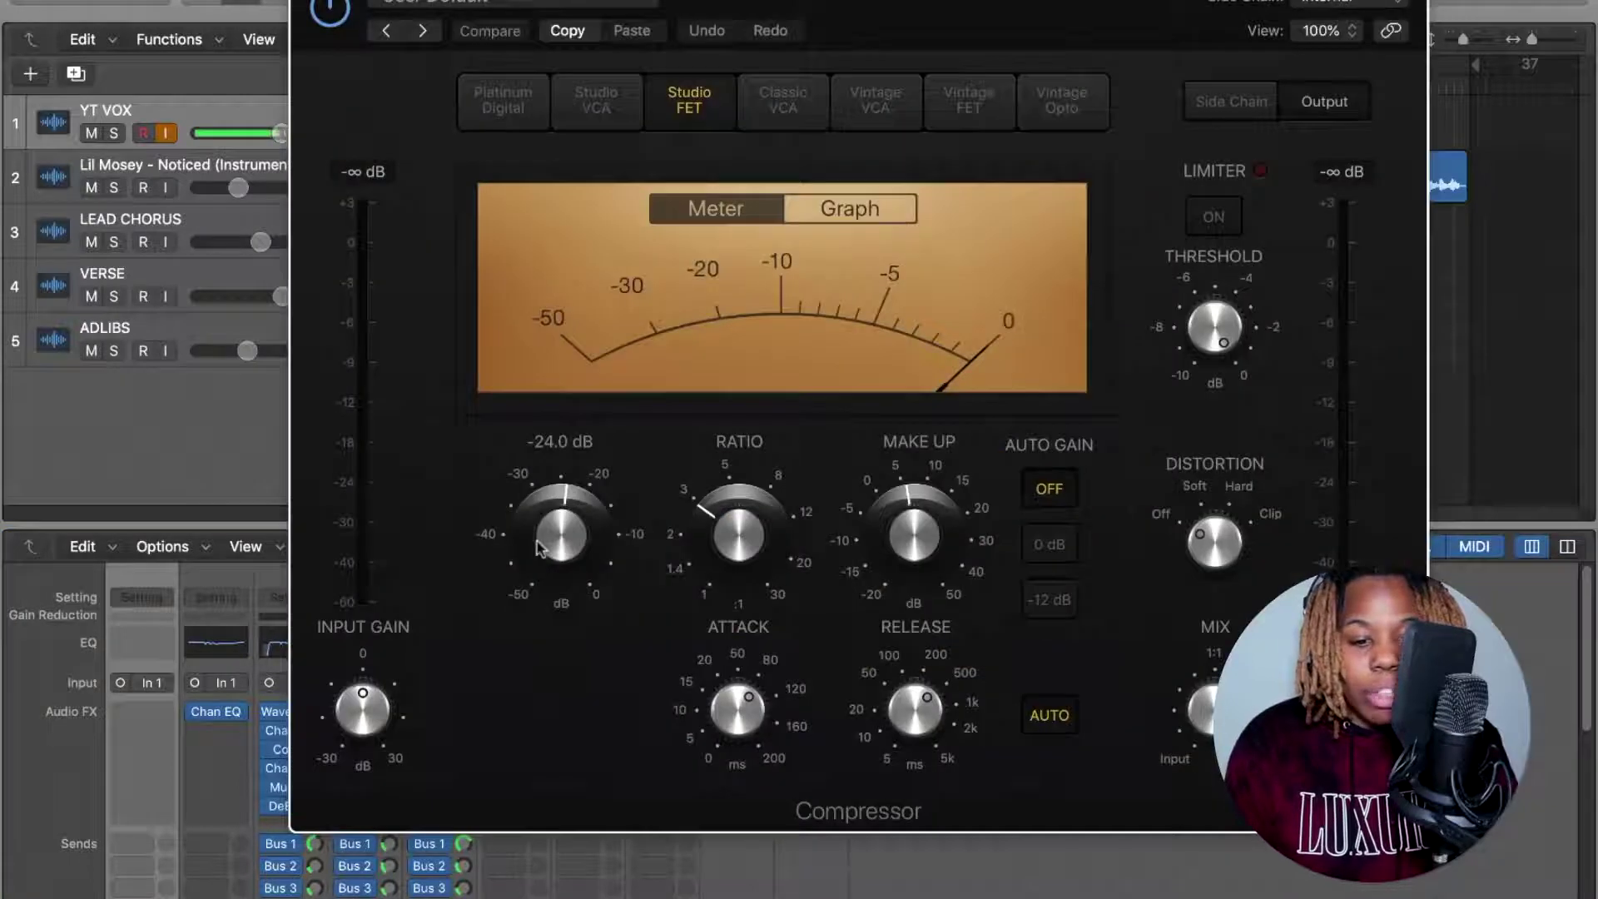
mouse_move(729, 549)
mouse_move(932, 543)
mouse_move(733, 715)
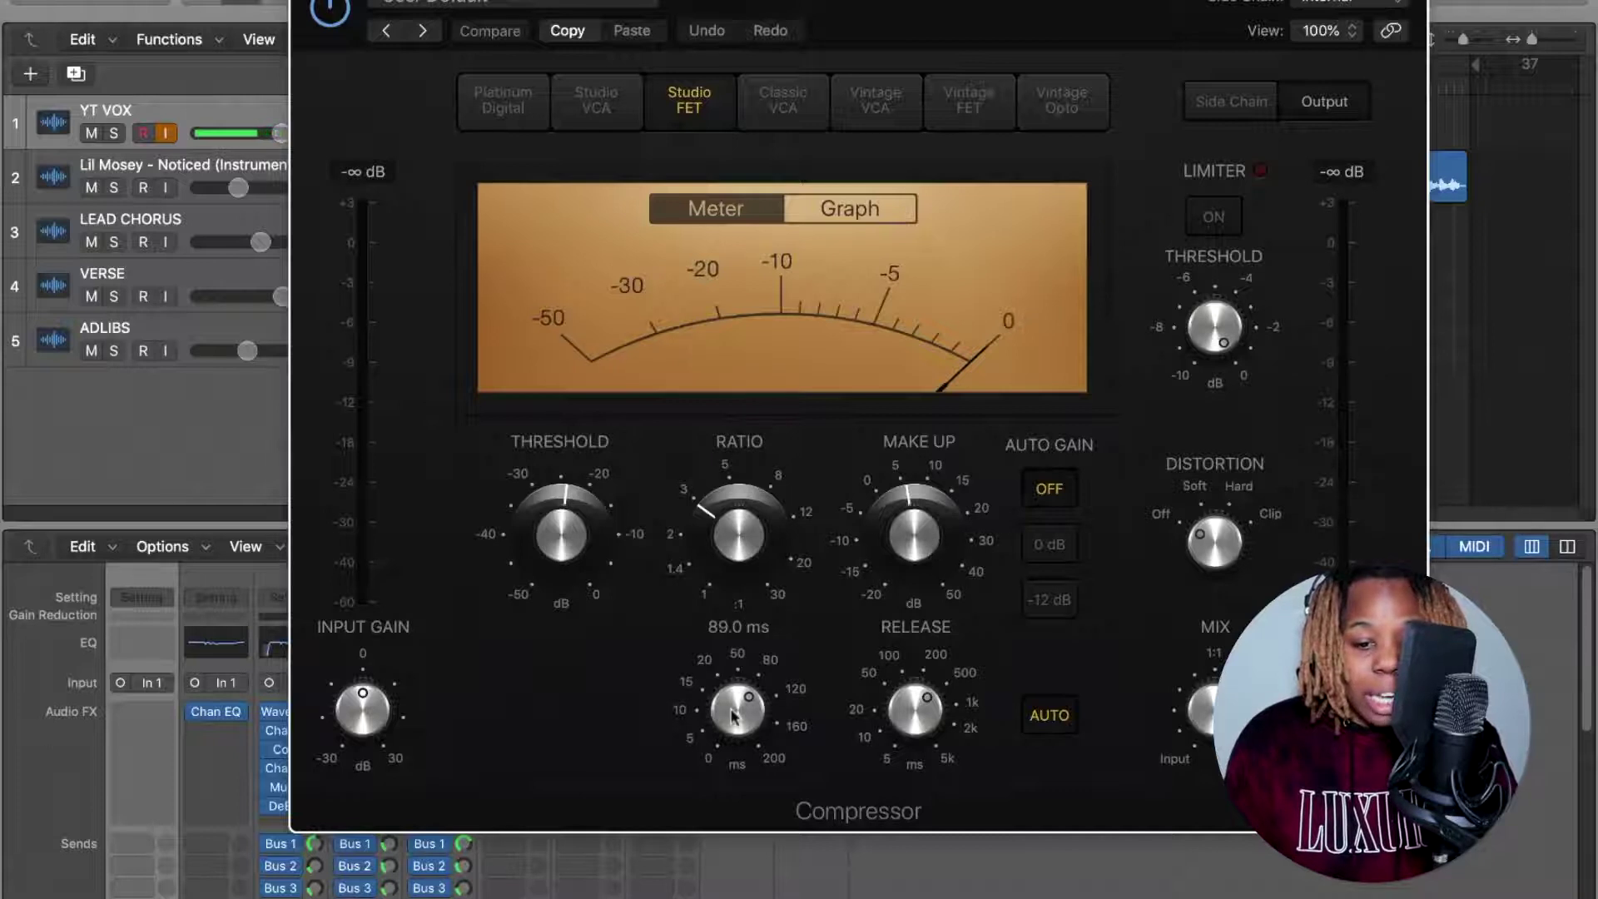
mouse_move(927, 715)
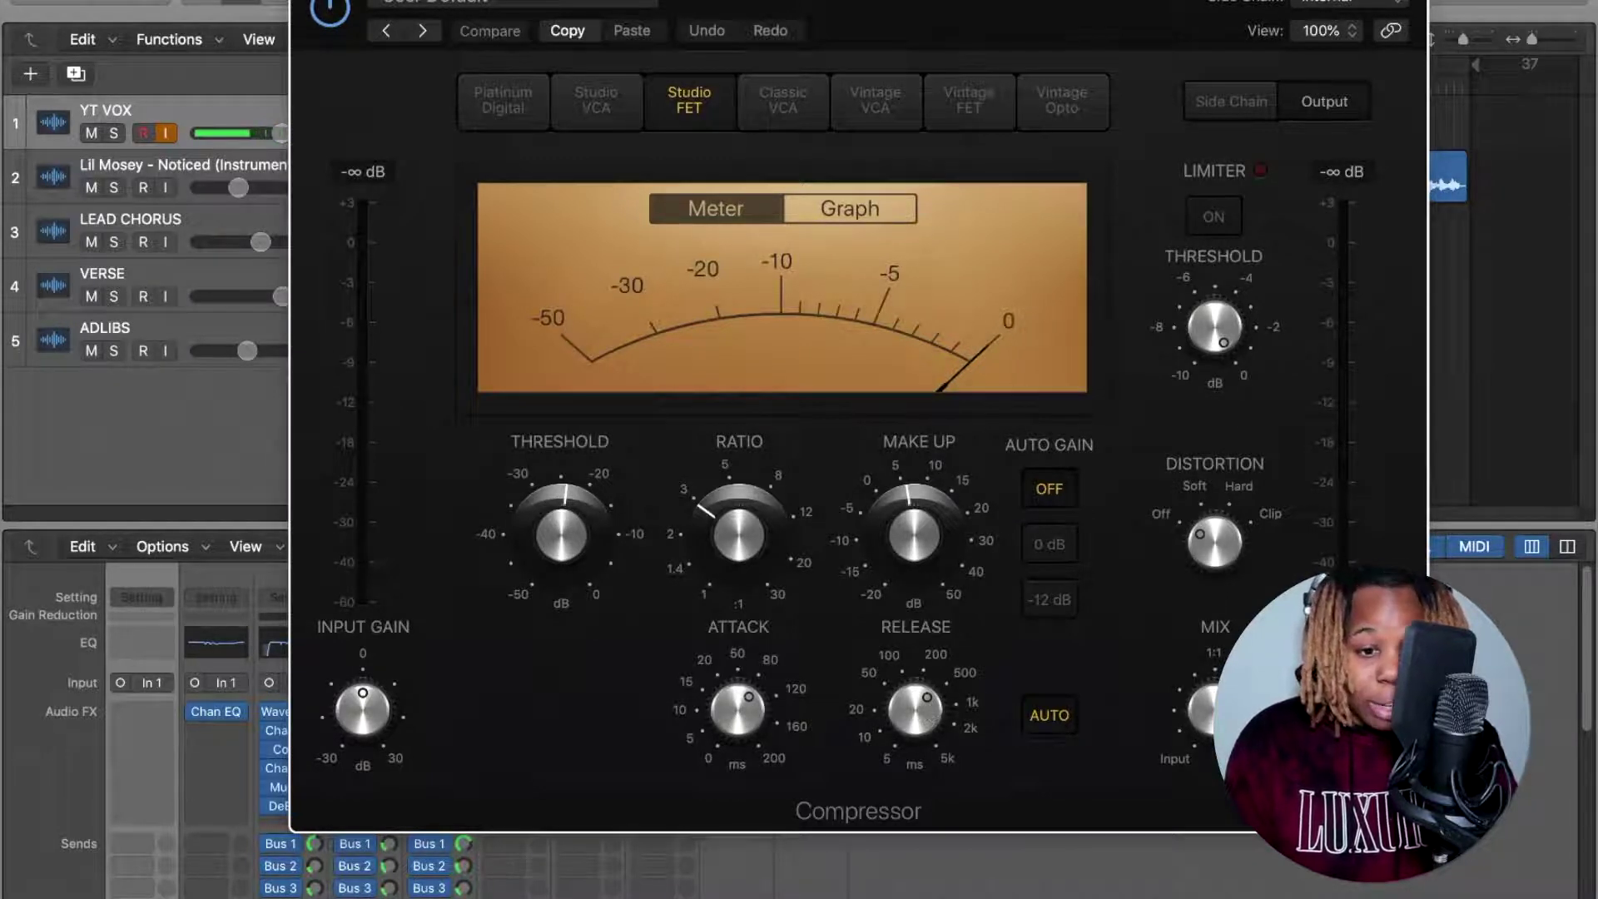
click(303, 0)
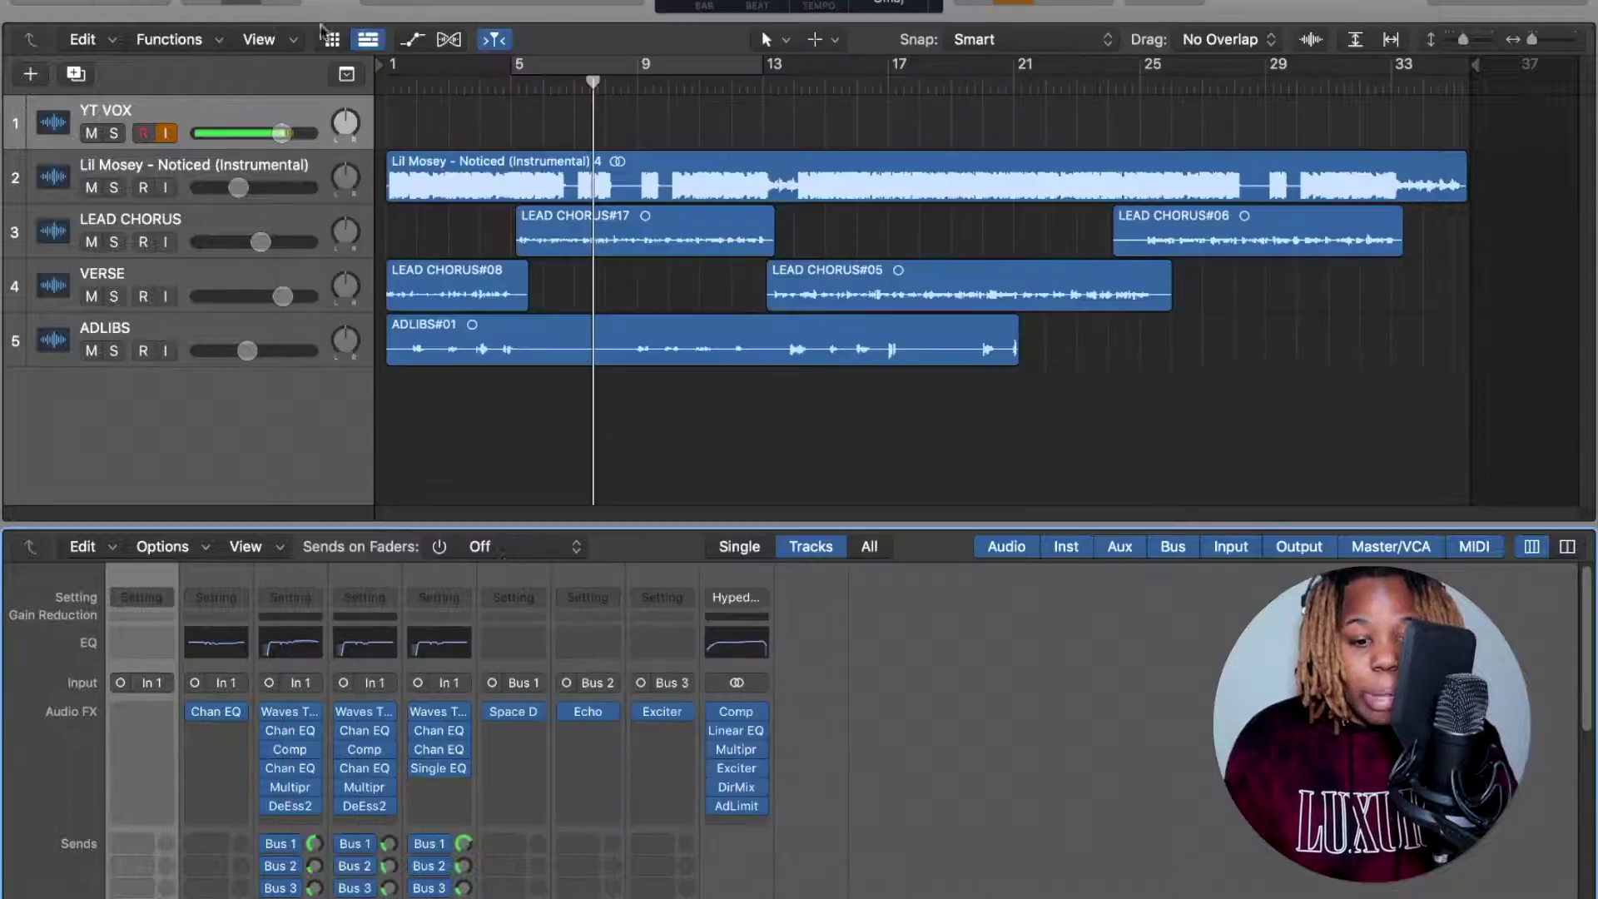
- Check the Multipressor band settings and the DeEsser 2 threshold, reduction and frequency on the VERSE track
click(364, 787)
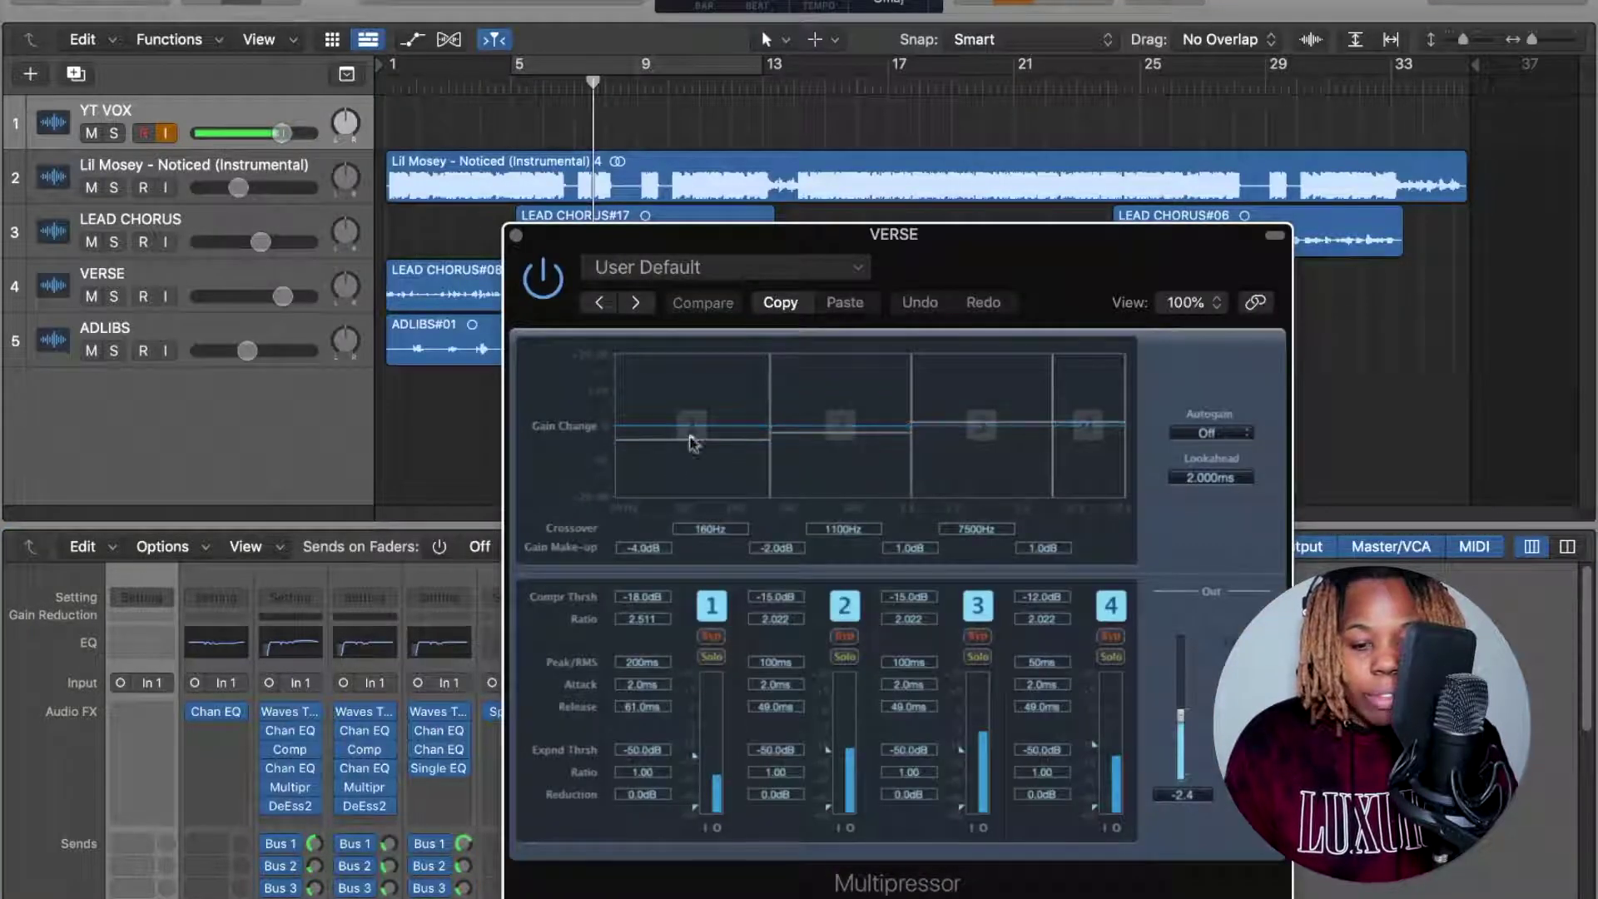
click(517, 239)
click(364, 805)
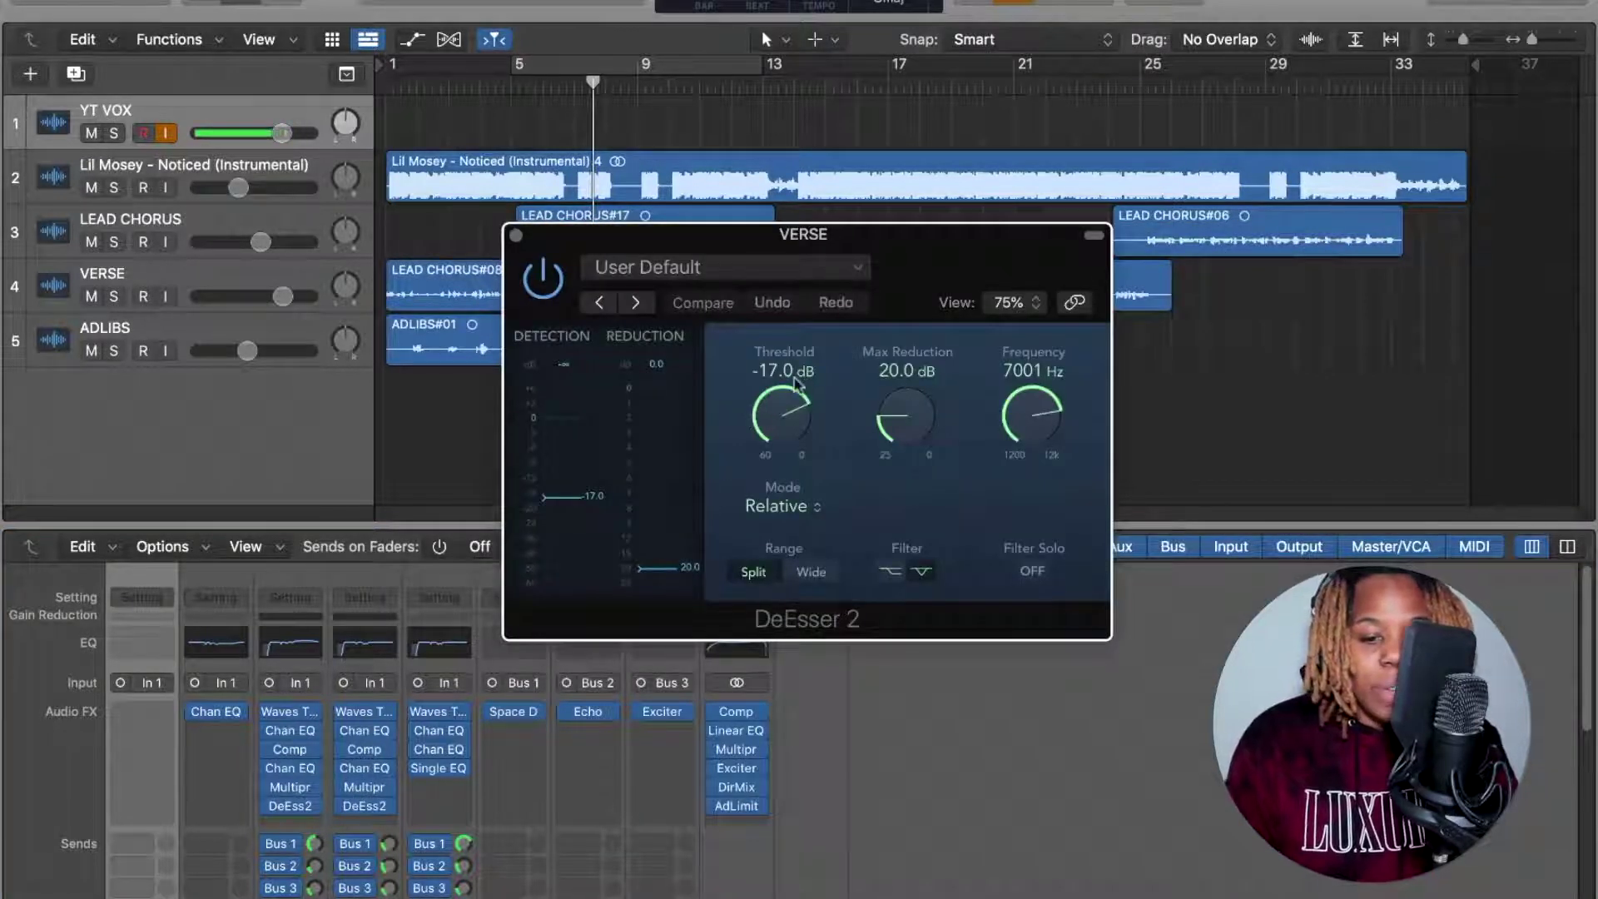
click(517, 235)
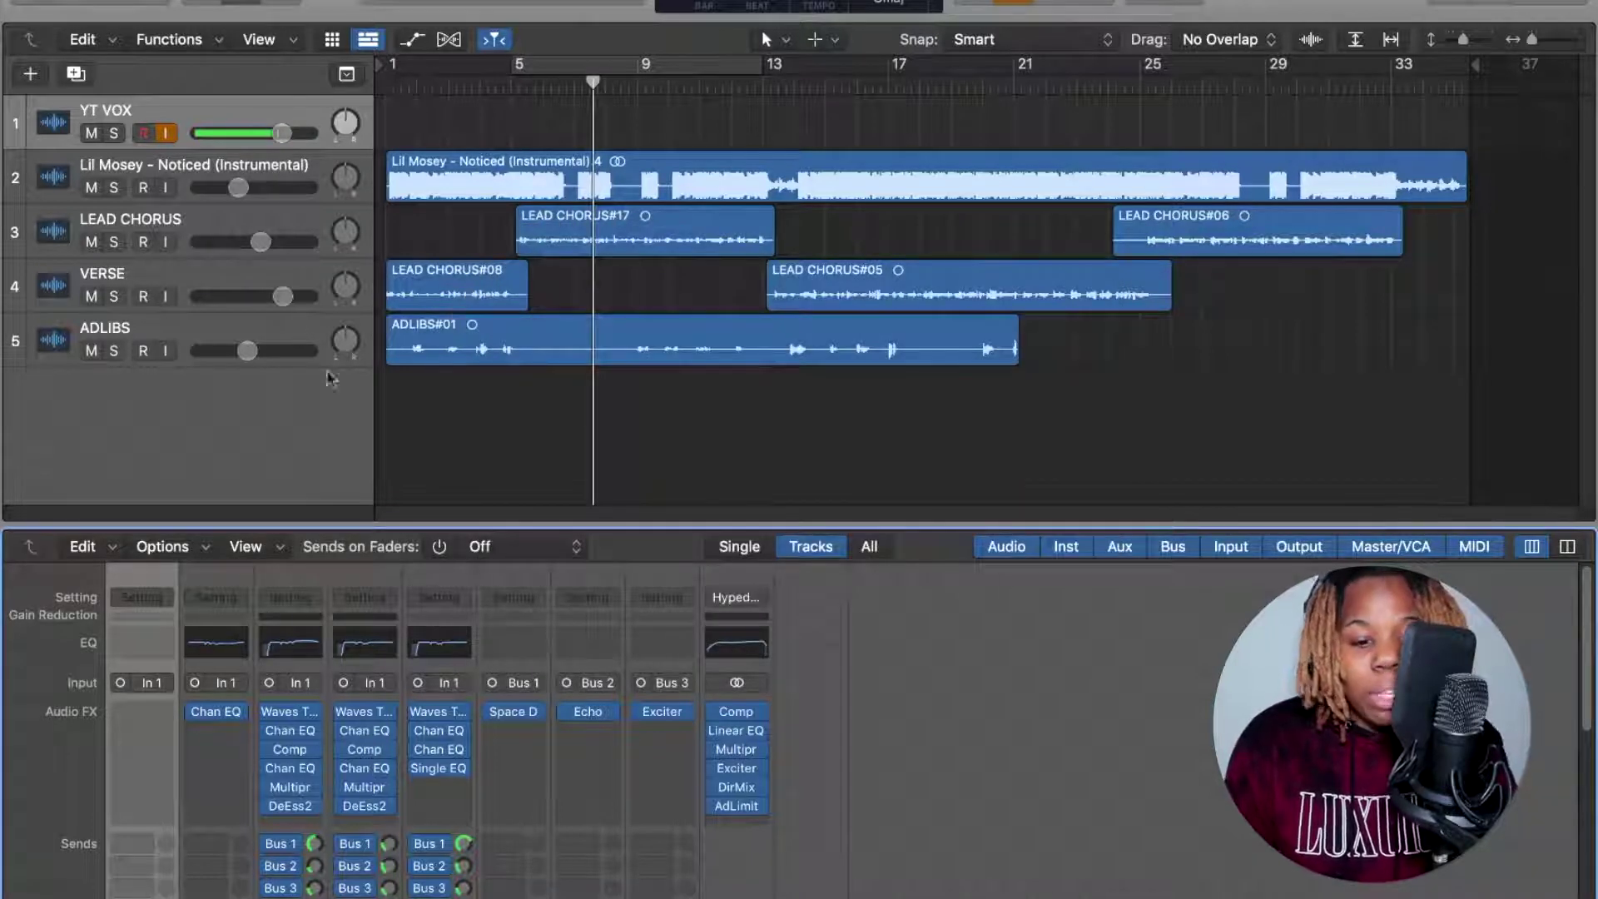
- Examine the band settings of both Channel EQs and the Single Band EQ's low cut on the ADLIBS track
click(439, 730)
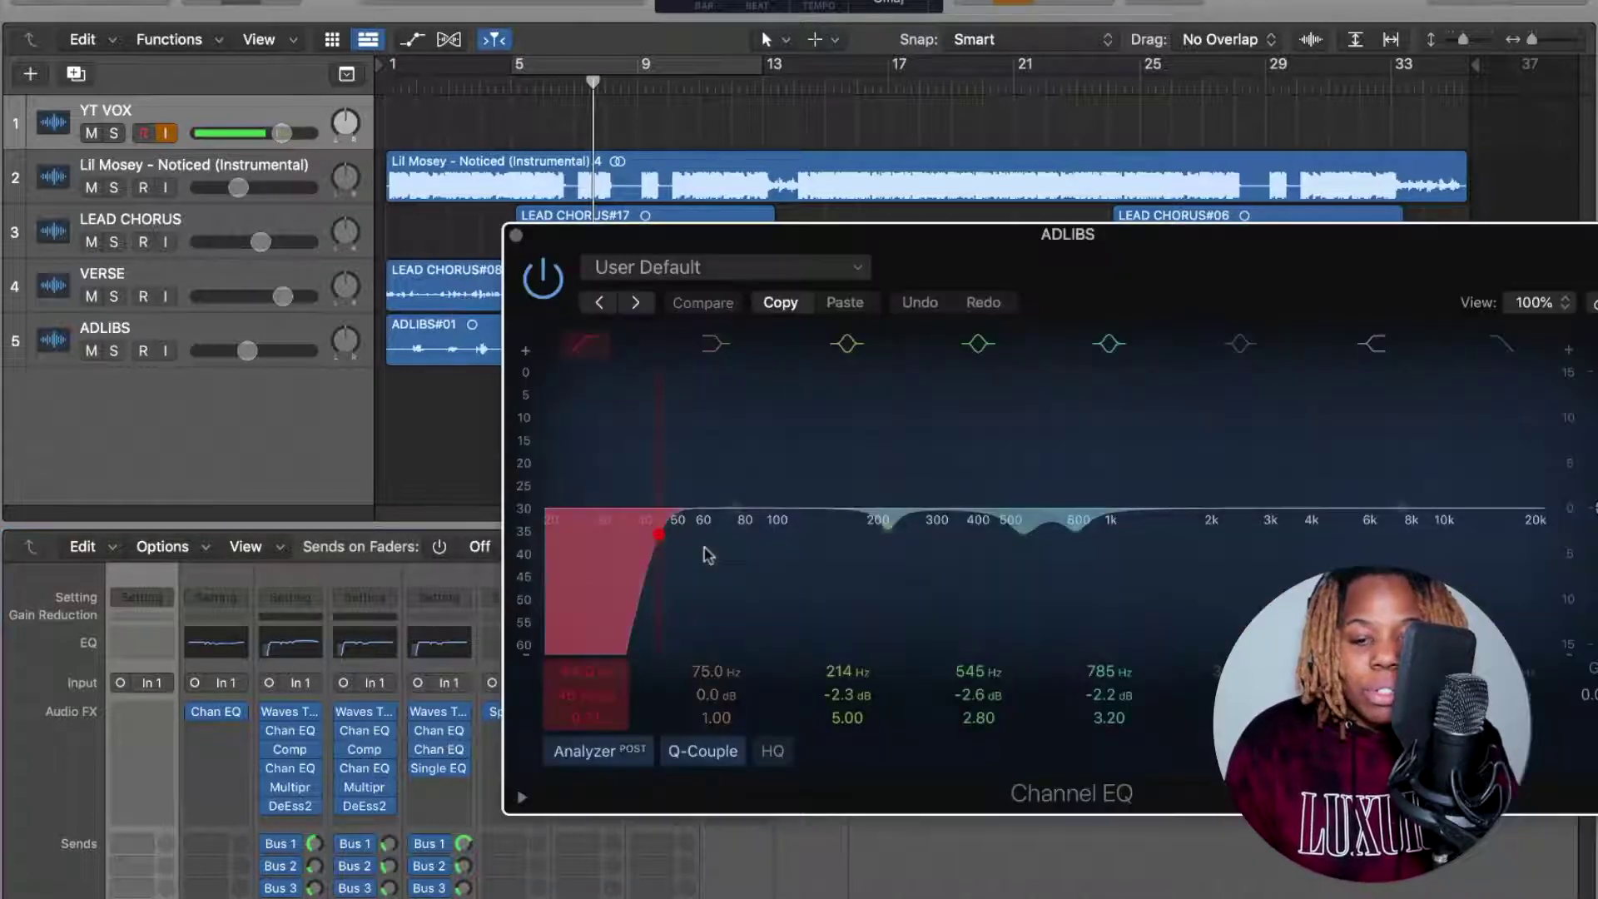
click(517, 236)
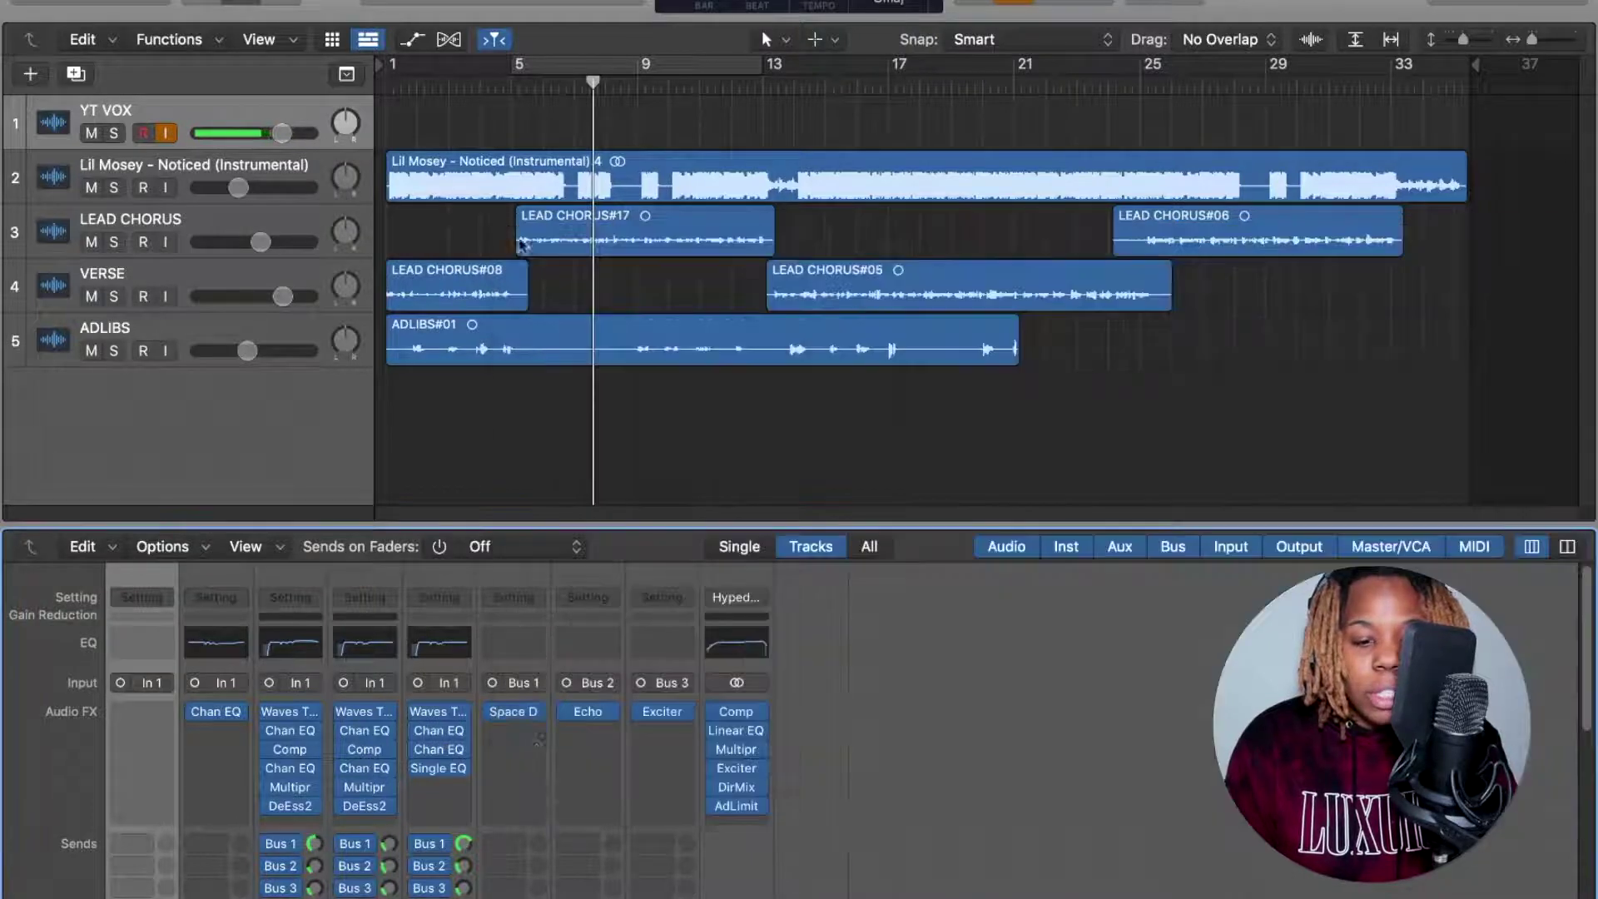
click(443, 747)
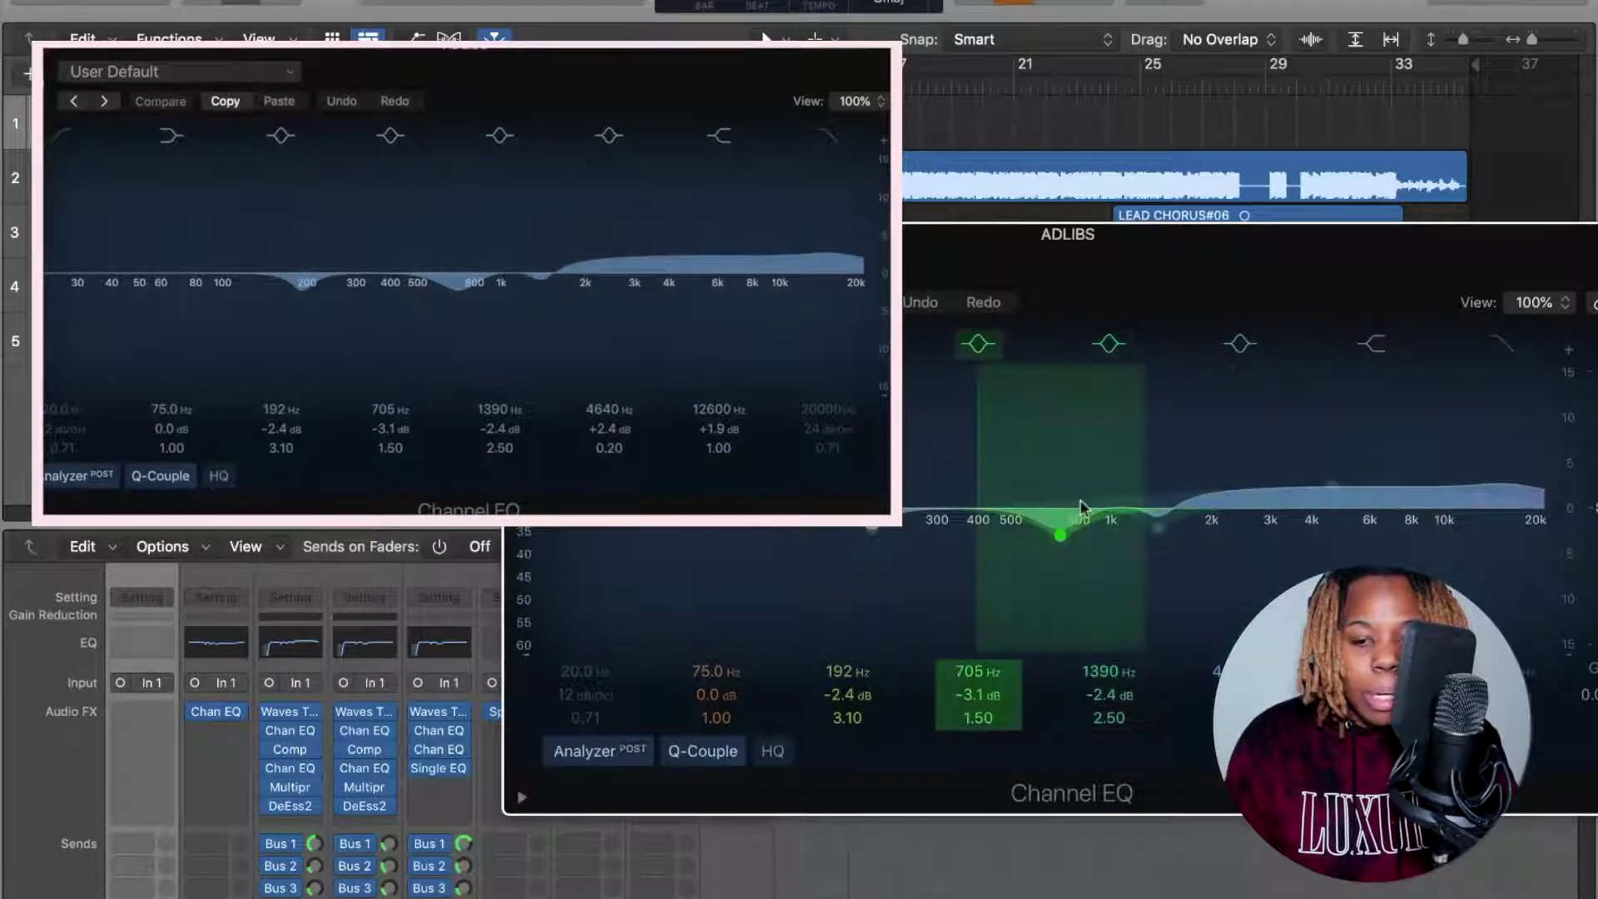
click(516, 235)
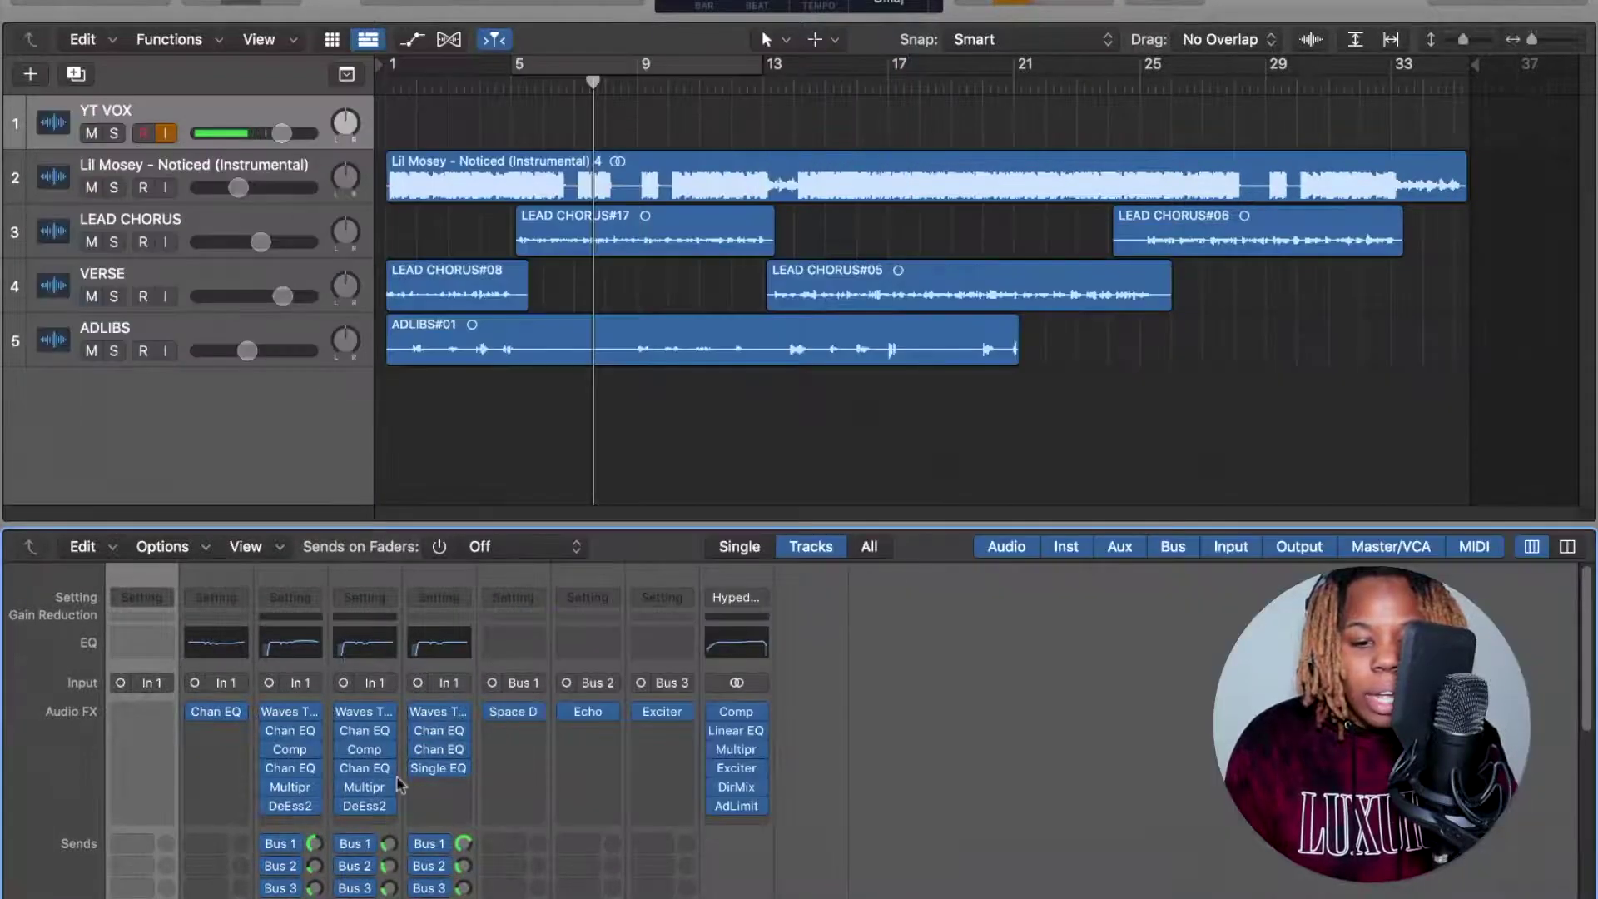
click(442, 769)
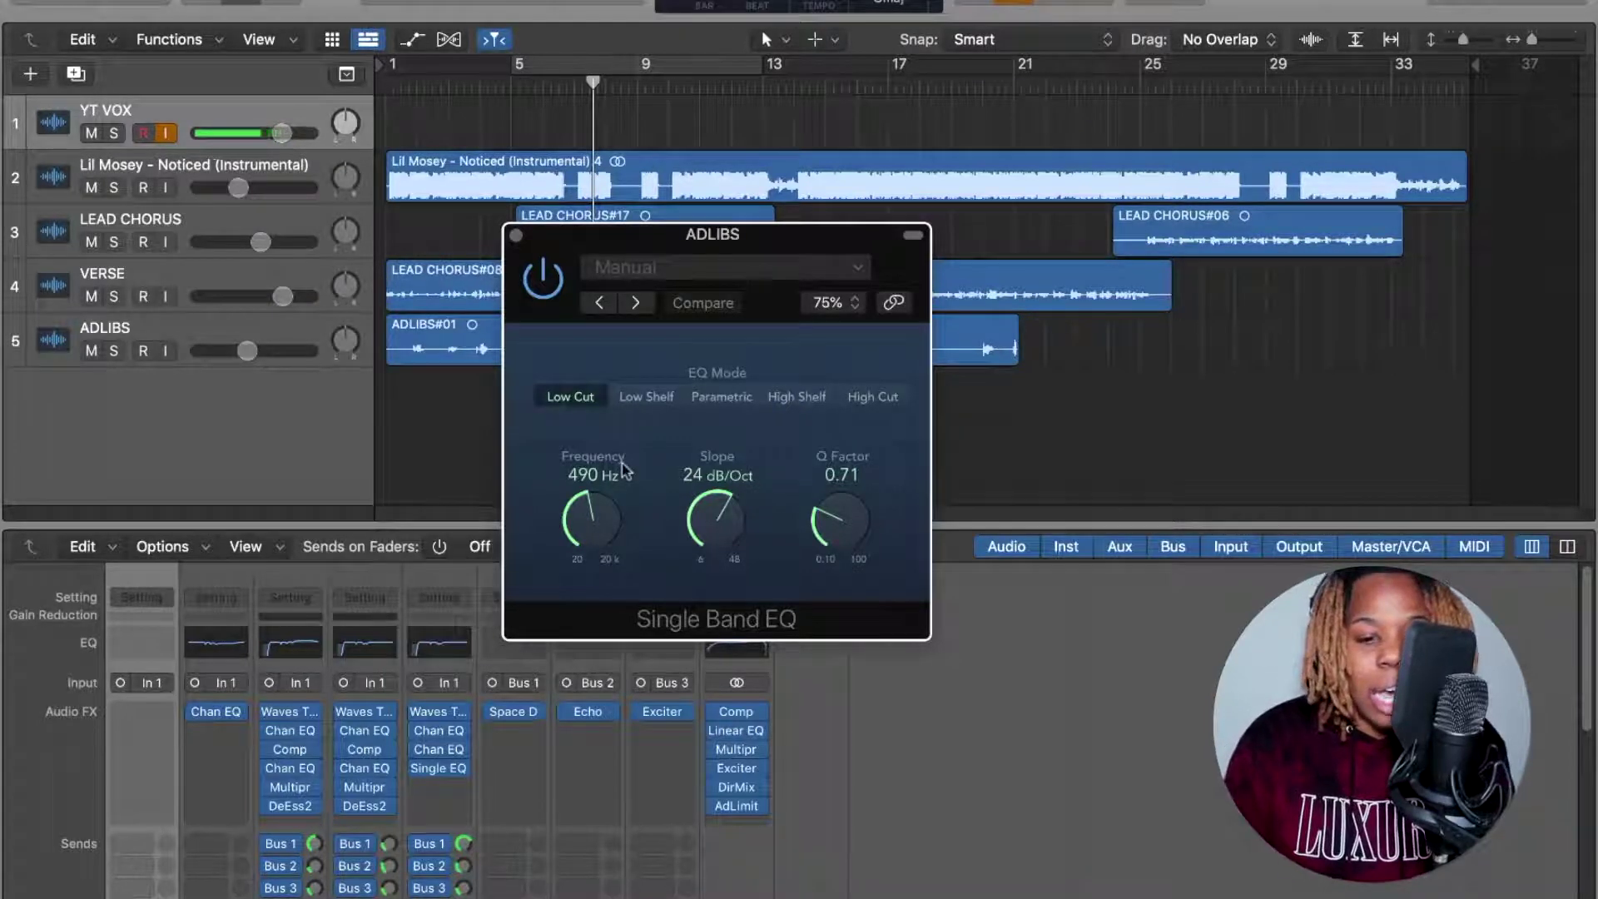
- Review the Space Designer settings on the REVERB bus, including pre-delay, length, size, spread and wet level
click(516, 237)
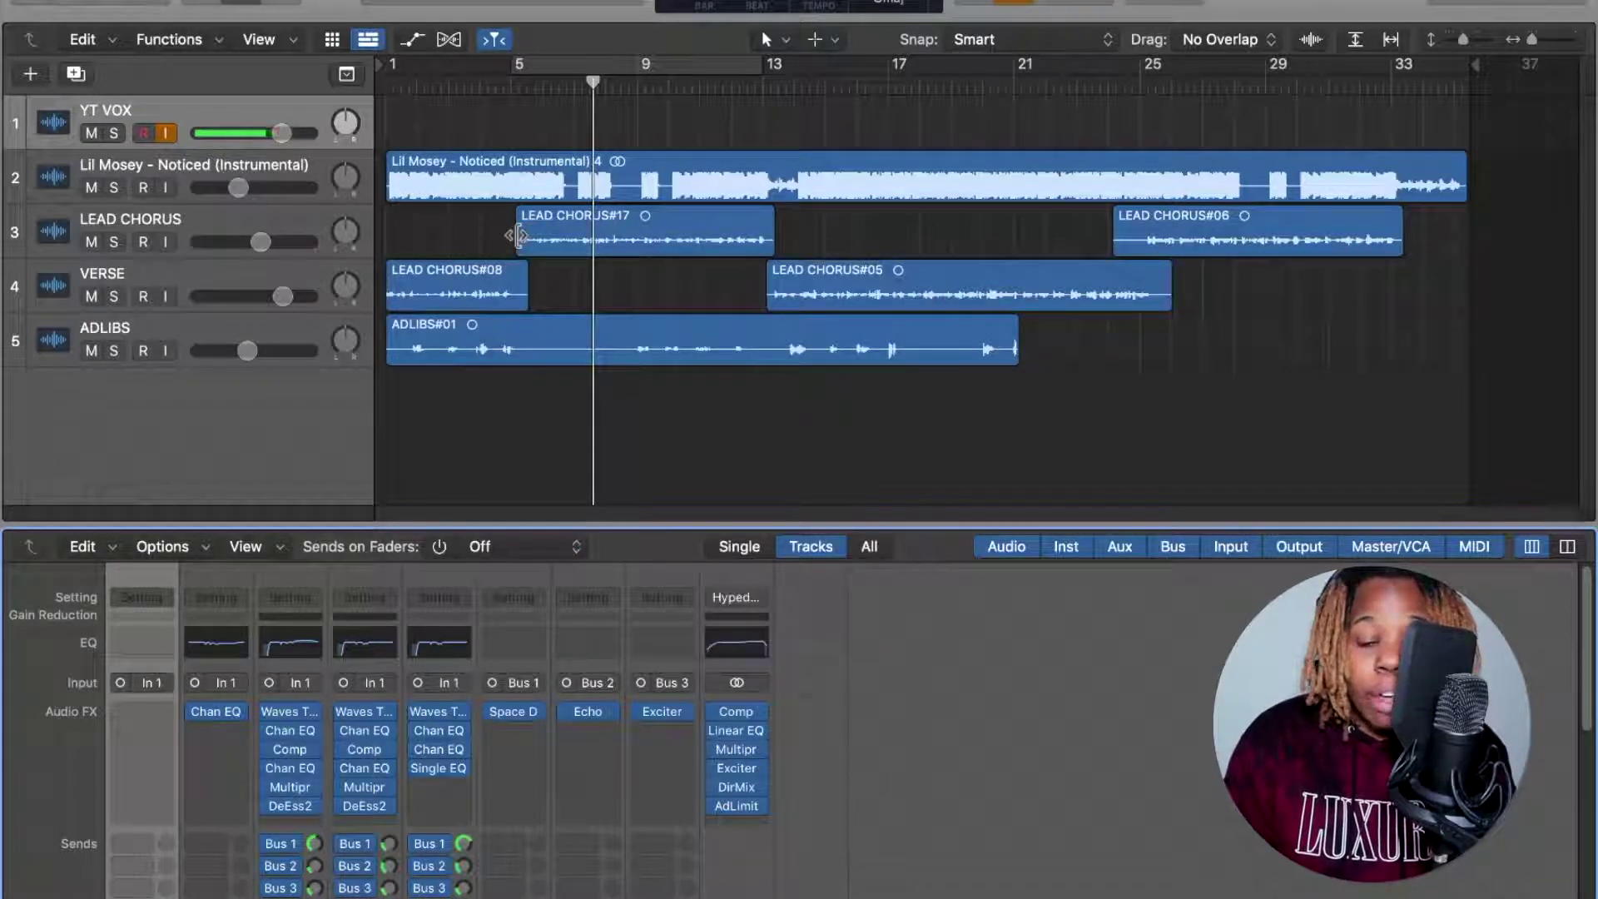
click(513, 714)
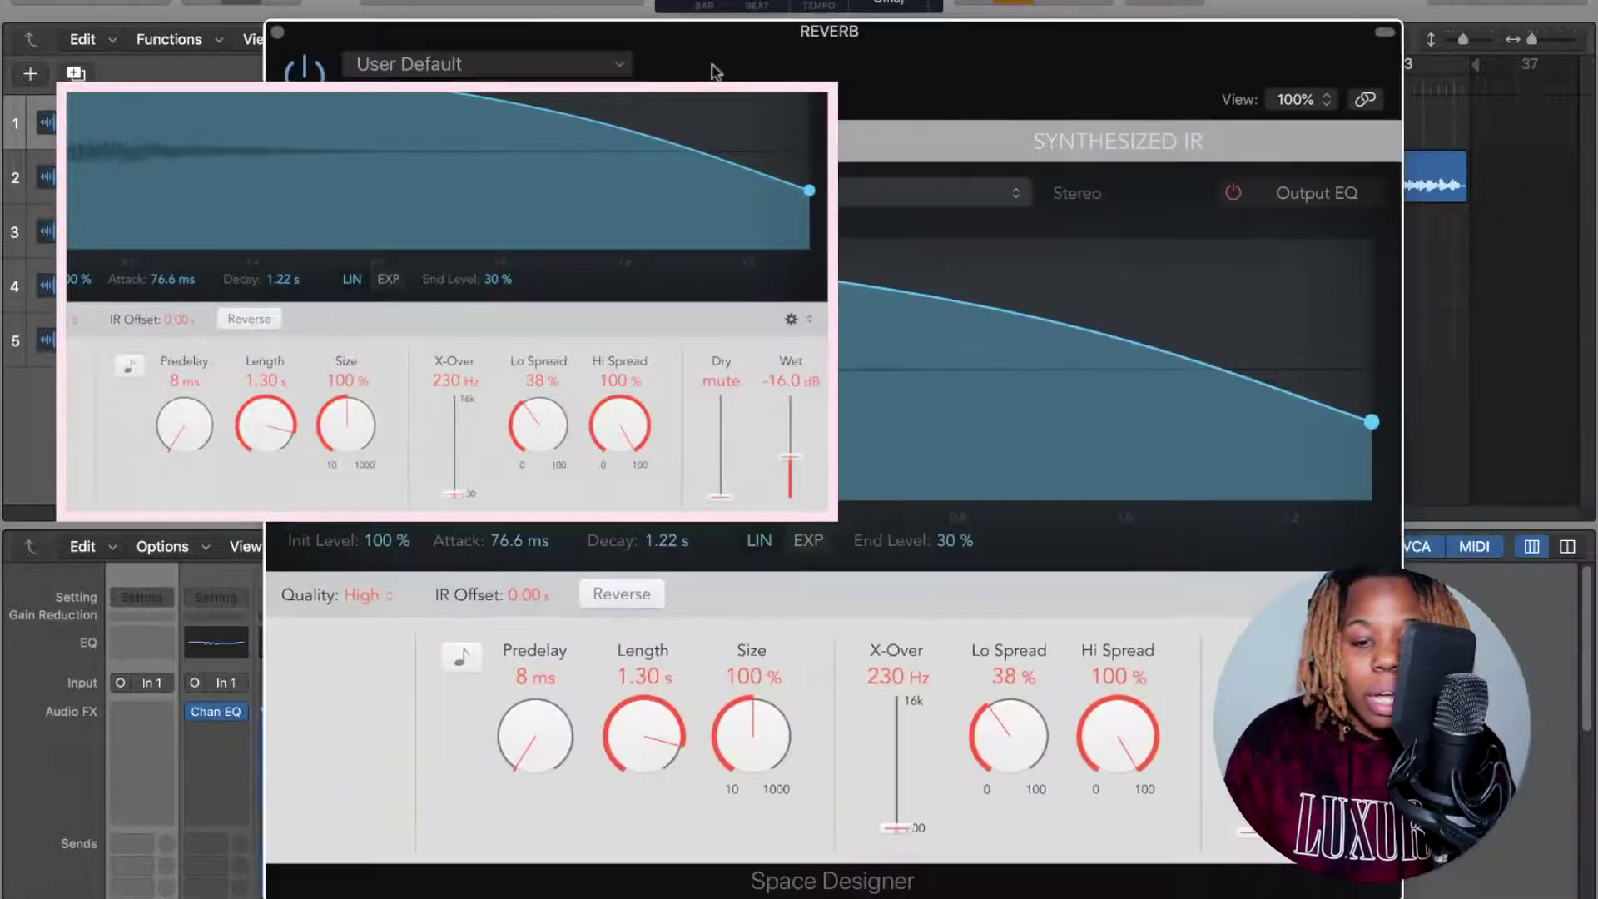
drag(713, 70, 683, 66)
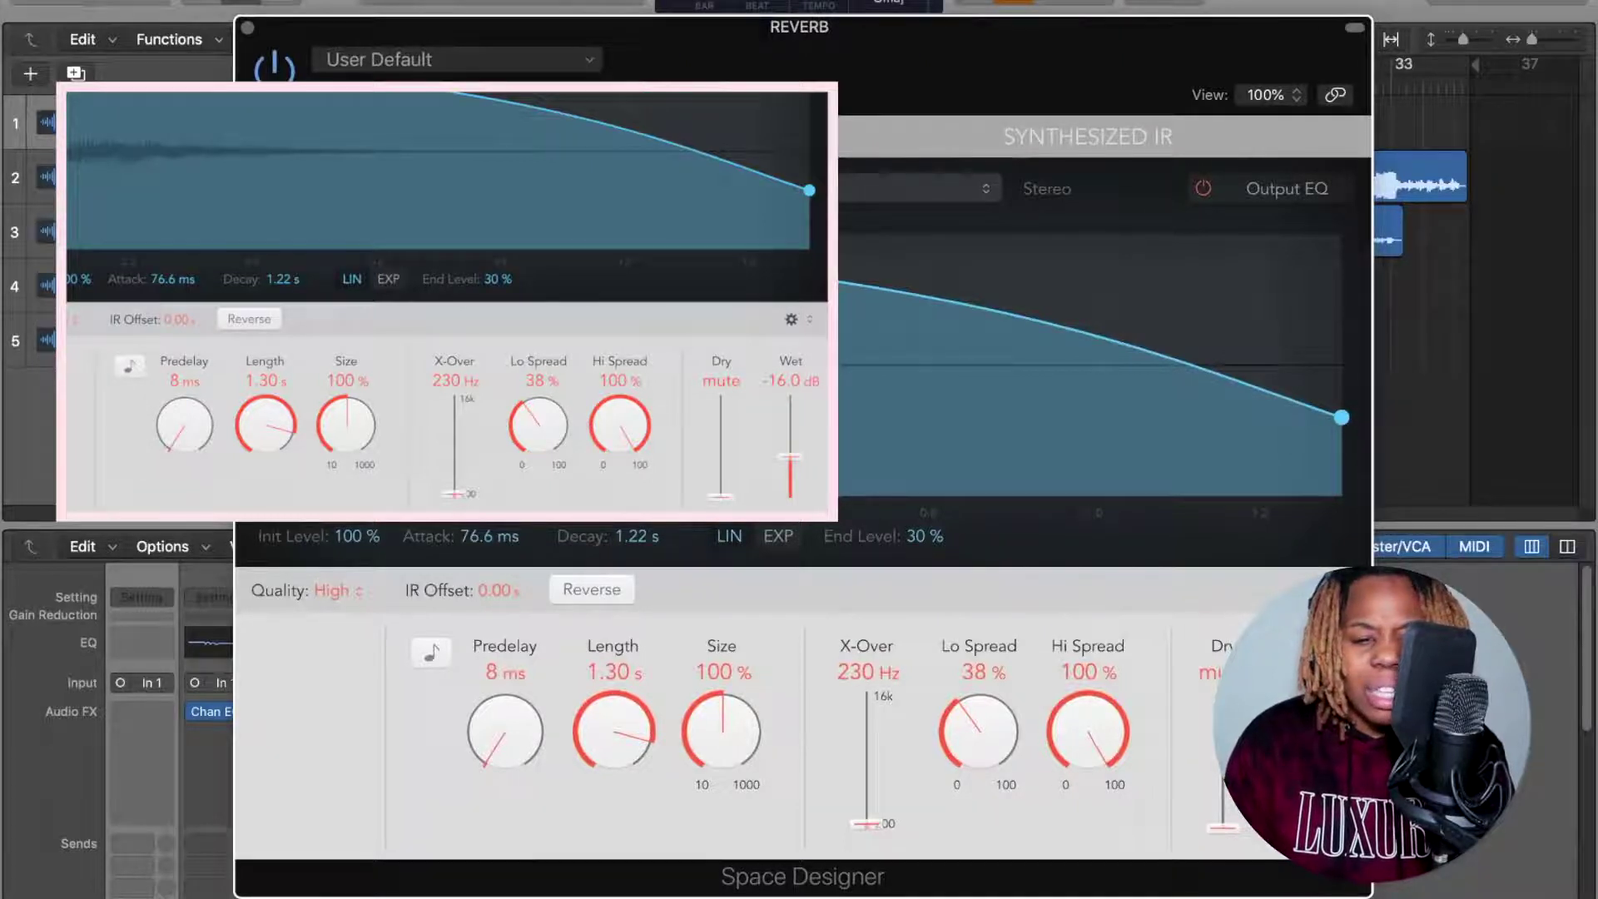
click(247, 27)
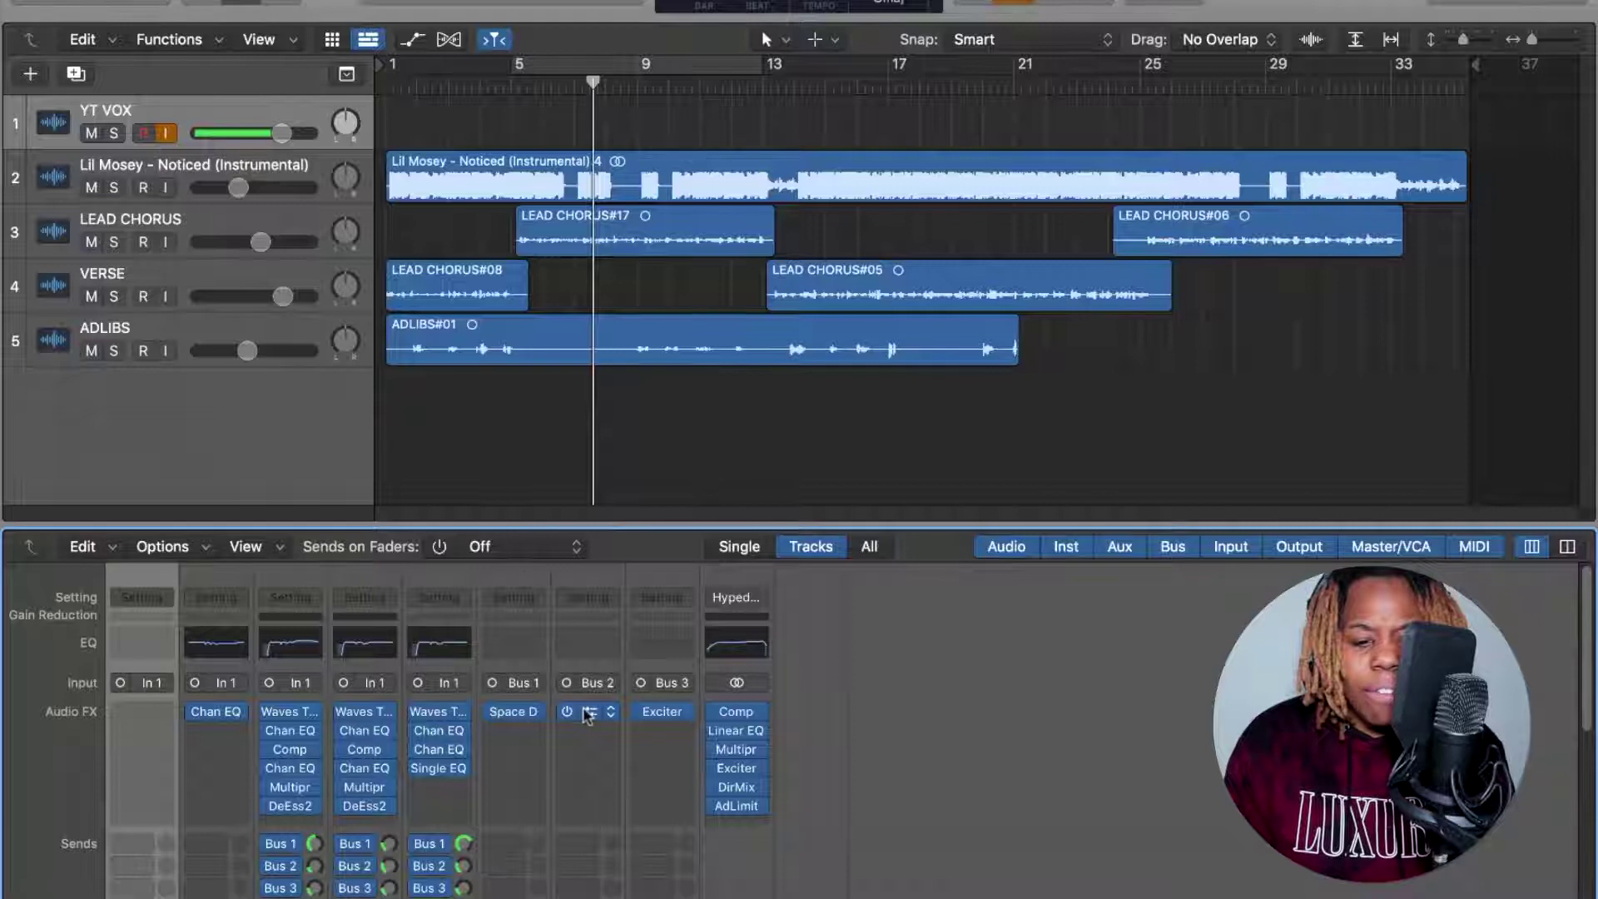
- Check the Echo's note, feedback and wet settings on the DELAY bus and the Exciter's frequency and harmonics on the EXCITER bus
click(588, 712)
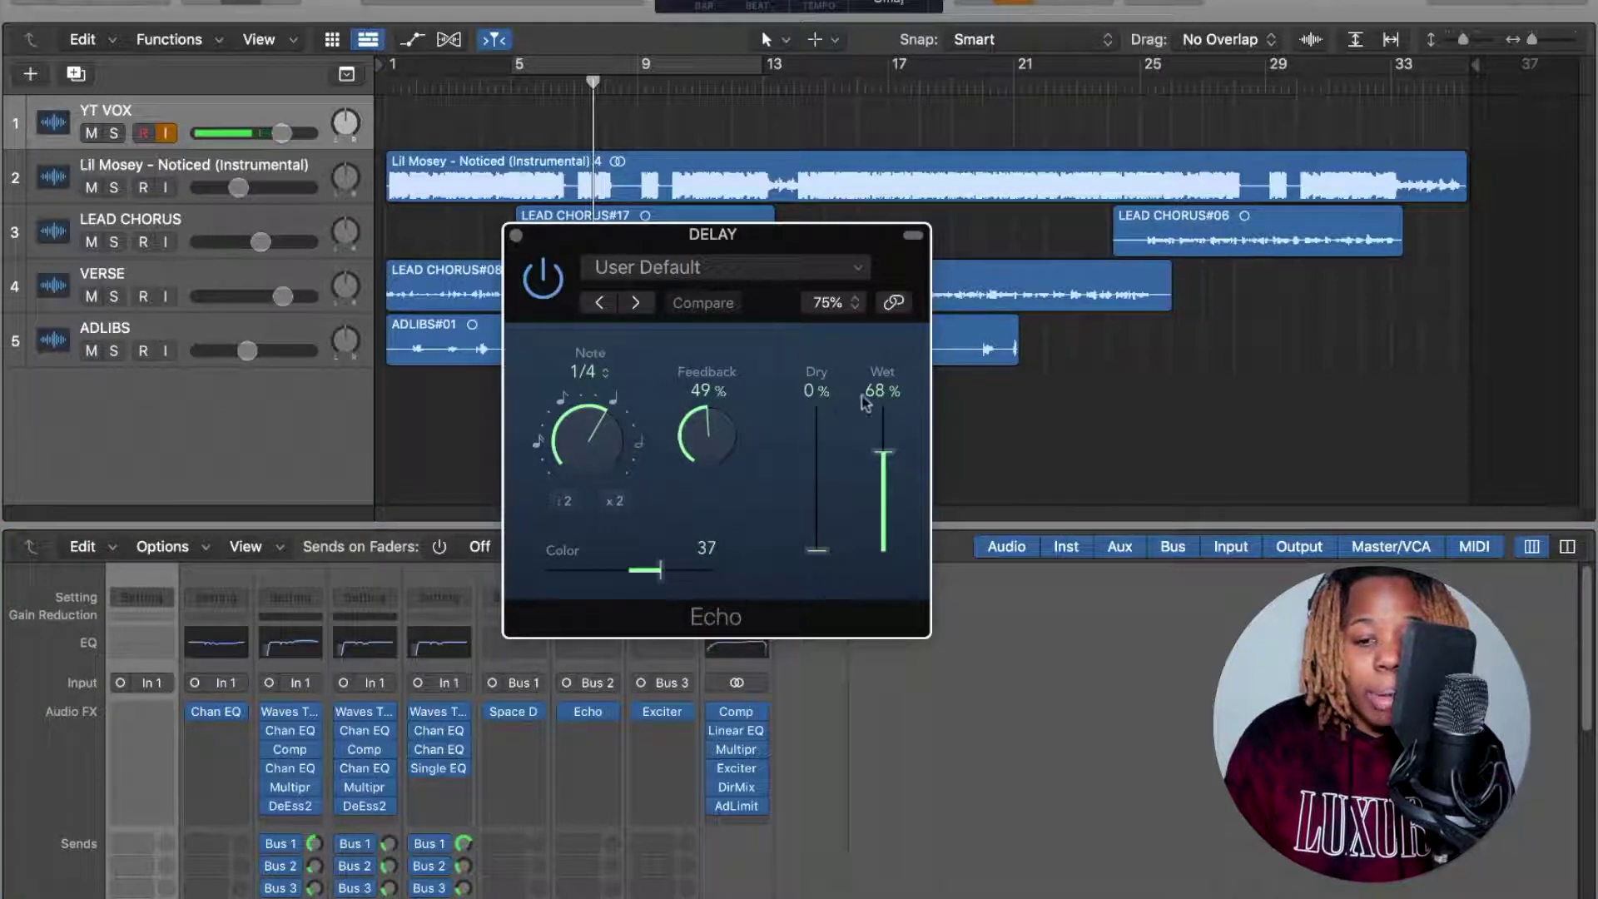
click(516, 236)
click(662, 713)
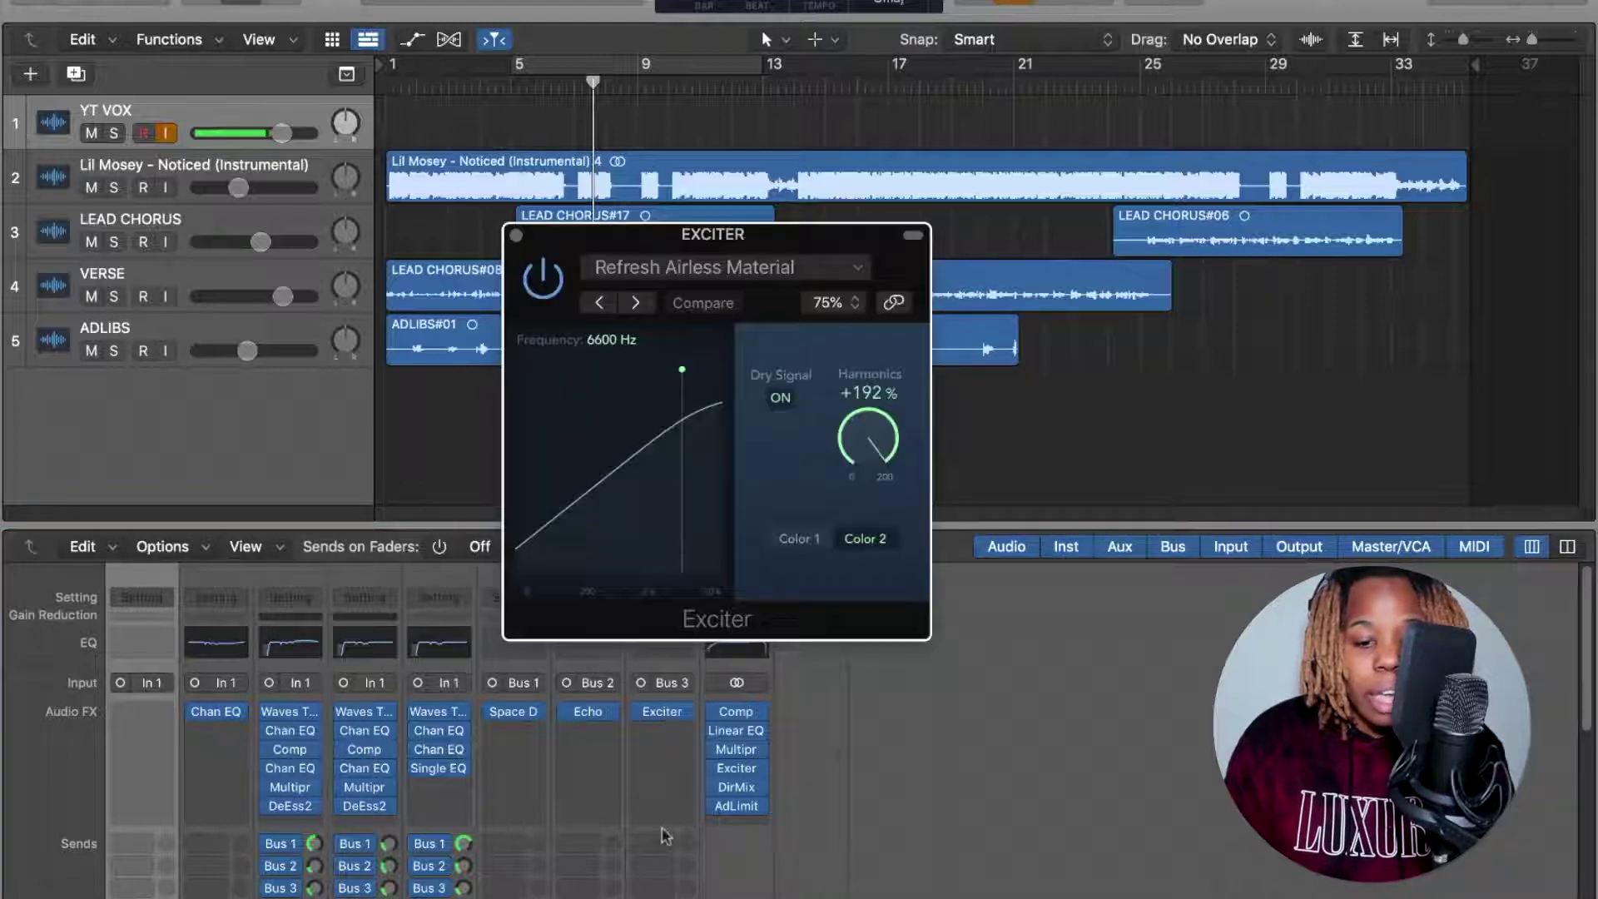
click(516, 235)
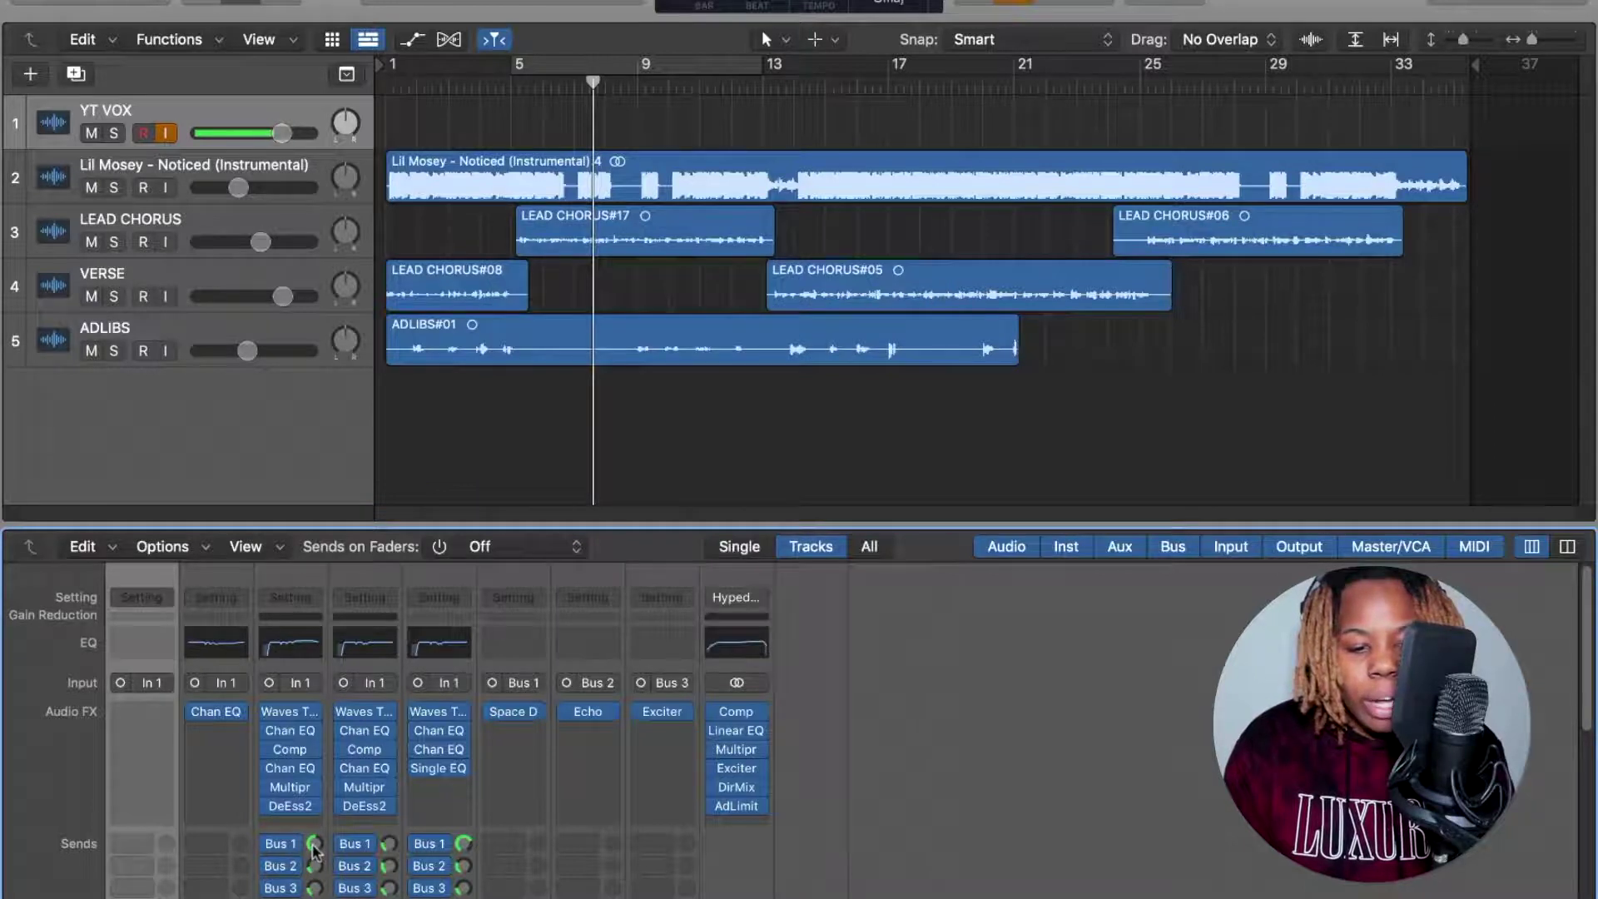
- Check the Bus 1, Bus 2 and Bus 3 send levels on the LEAD CHORUS, VERSE and ADLIBS tracks
scroll(315, 846, down, 1)
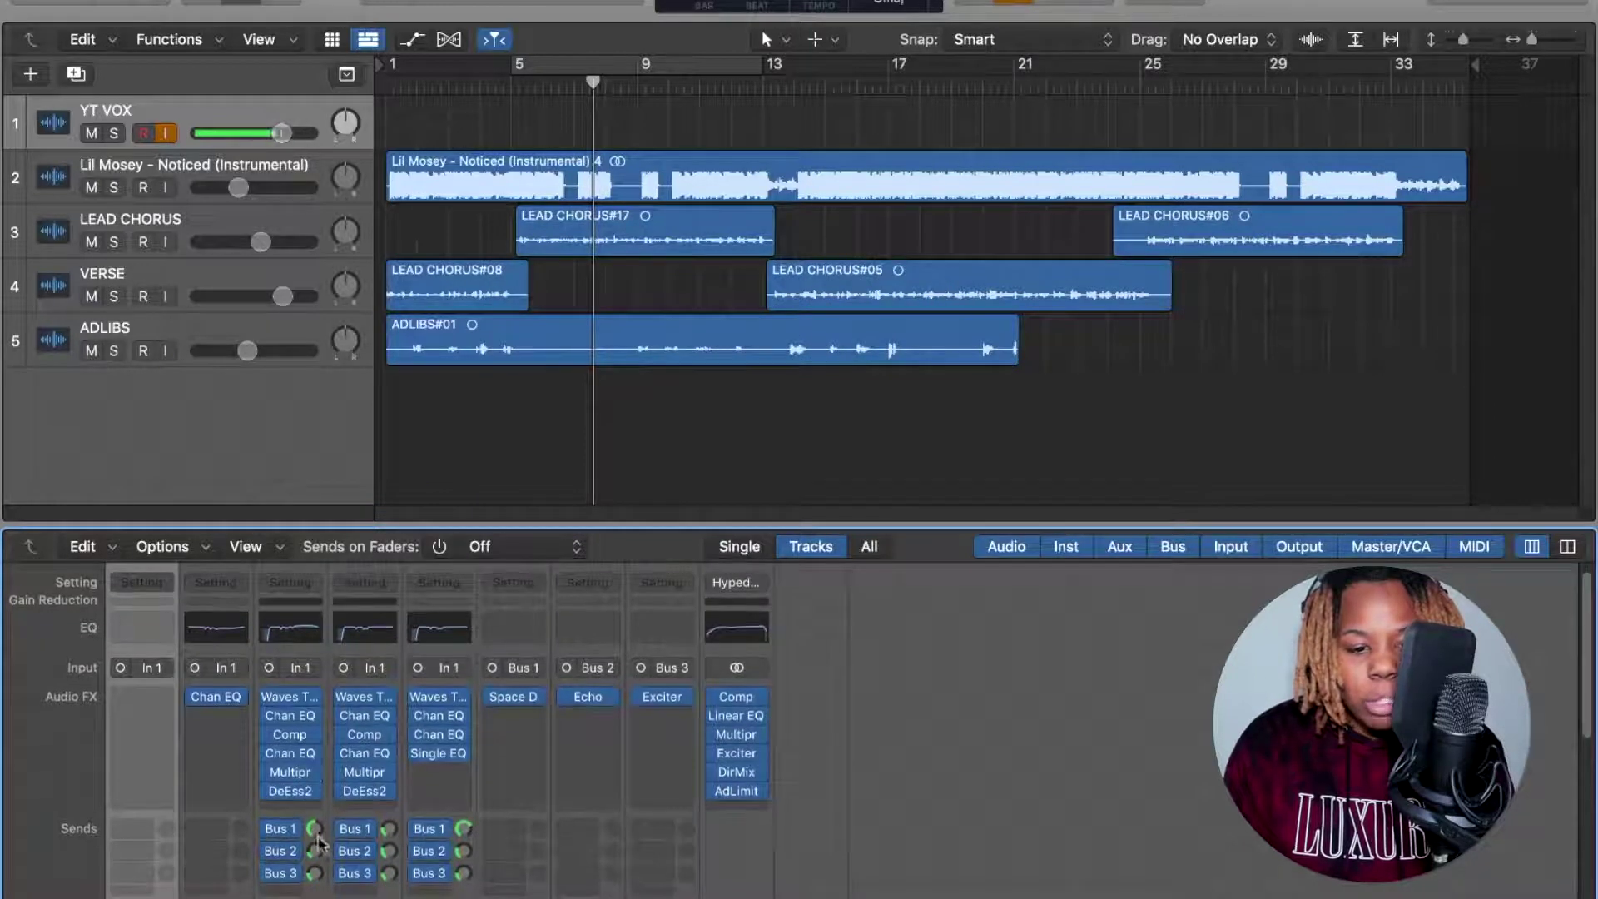
click(313, 852)
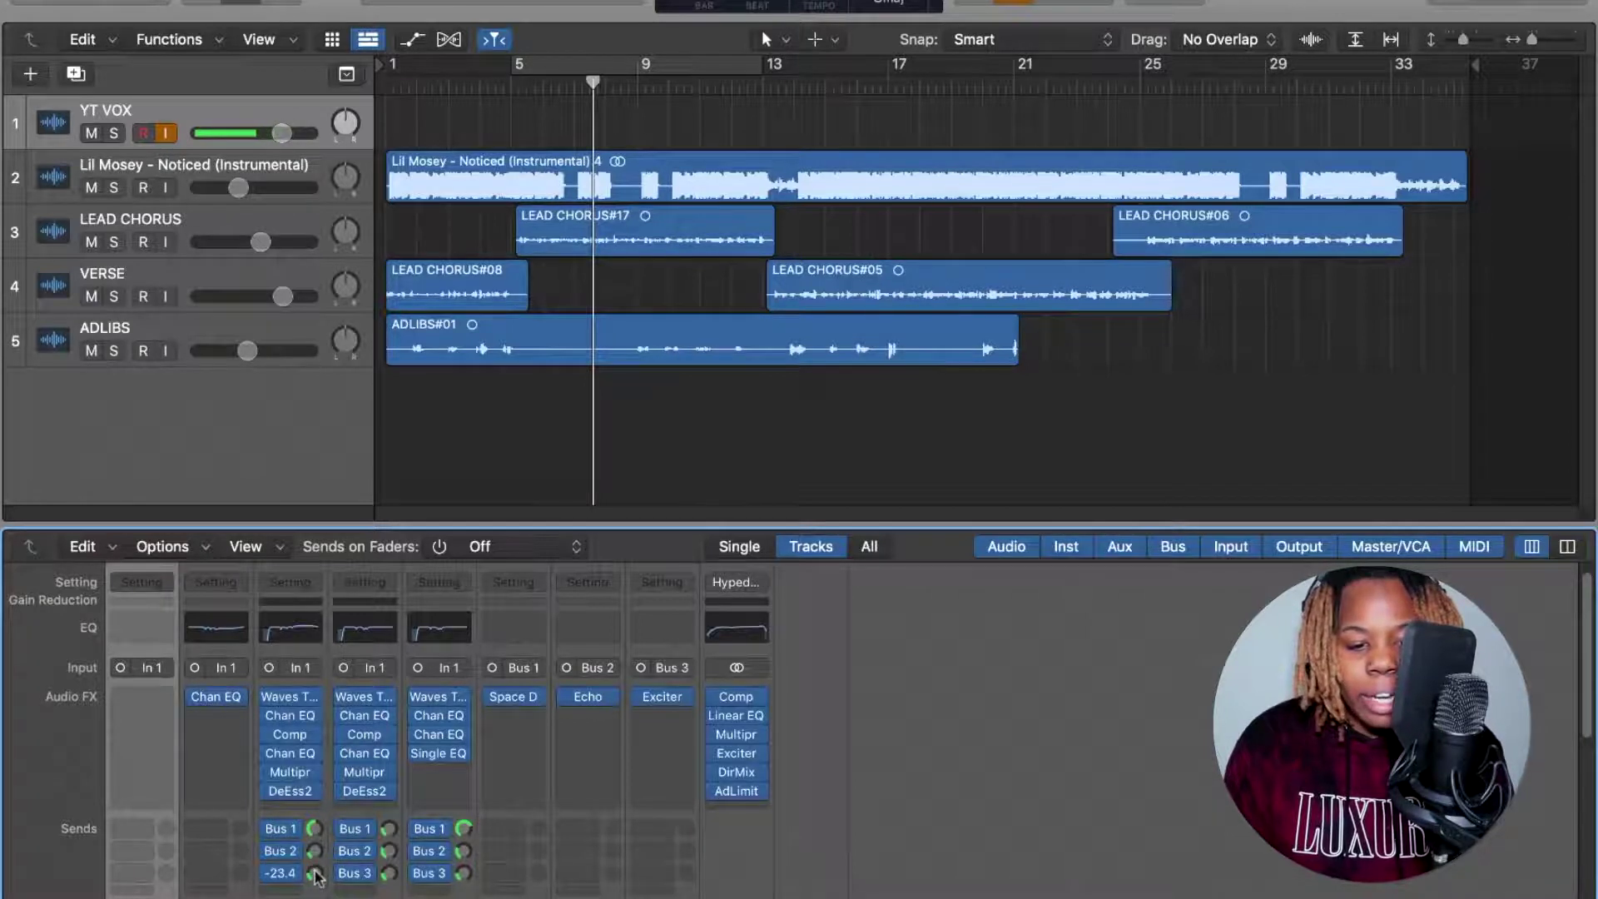
click(388, 831)
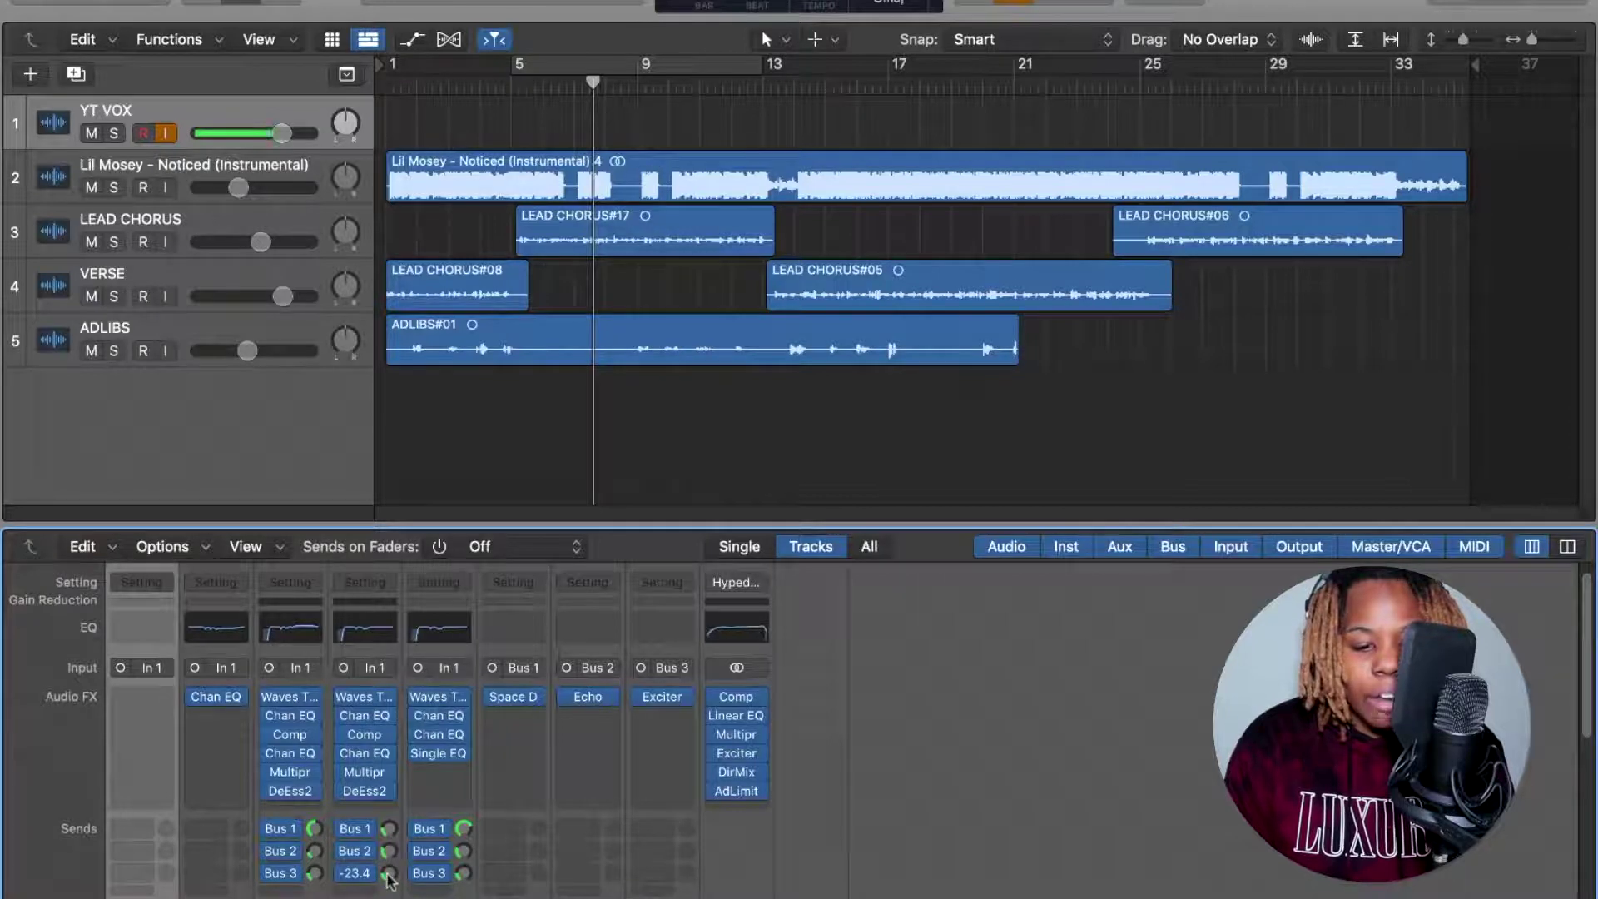
click(462, 830)
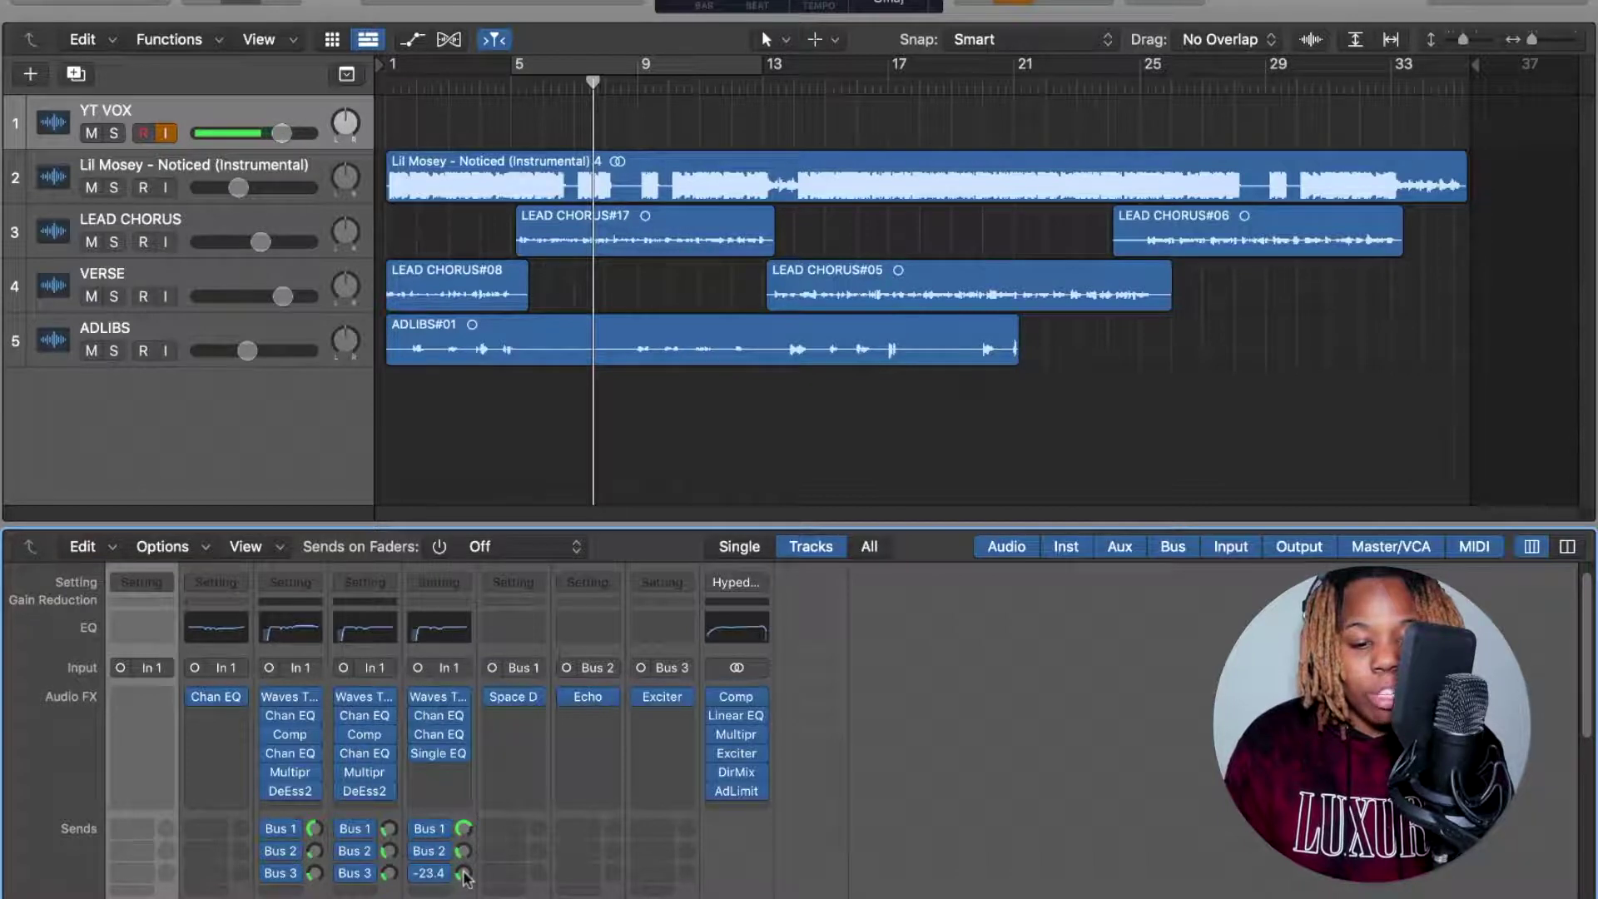
scroll(732, 828, up, 1)
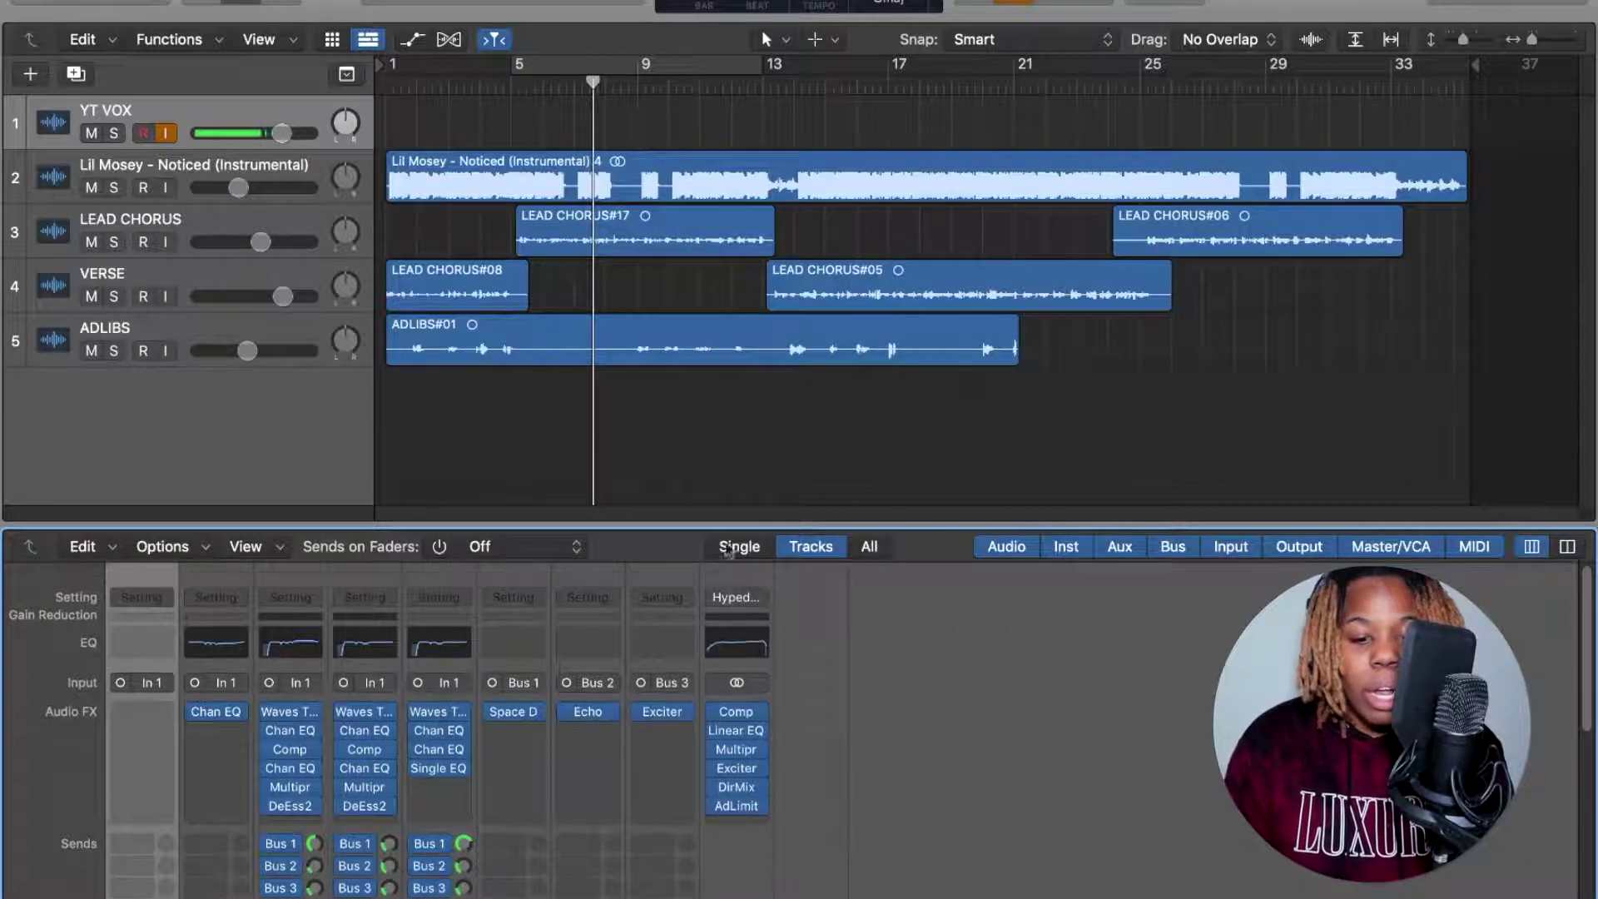
- Look through the channel strip setting options for the output channel's Hyped Mix preset without choosing any
click(727, 597)
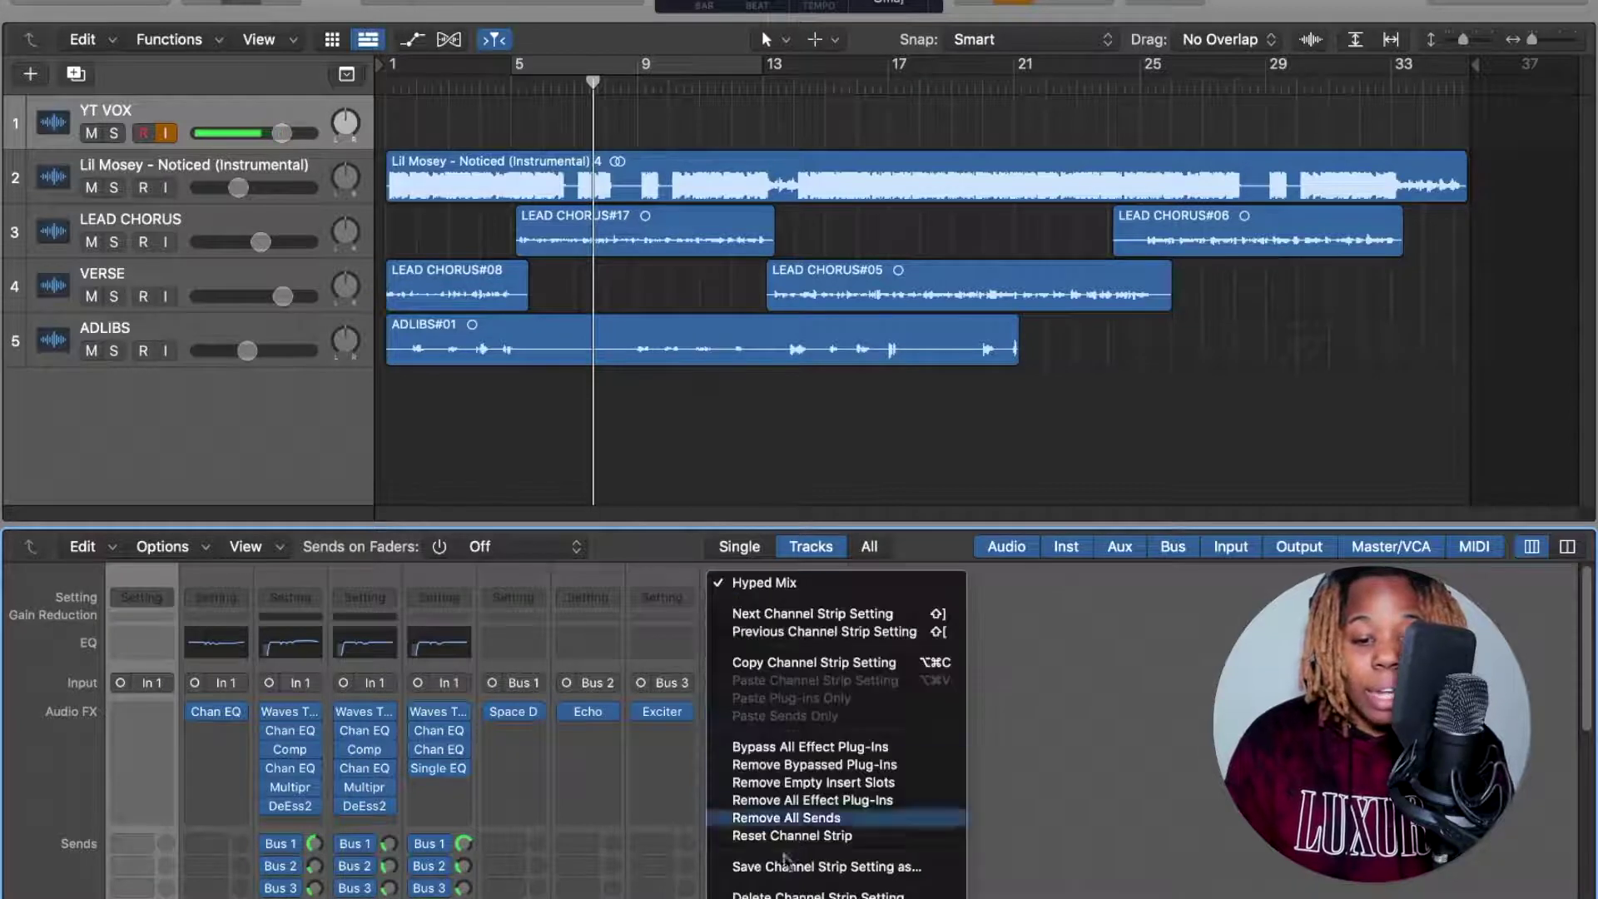
mouse_move(832, 895)
click(1151, 747)
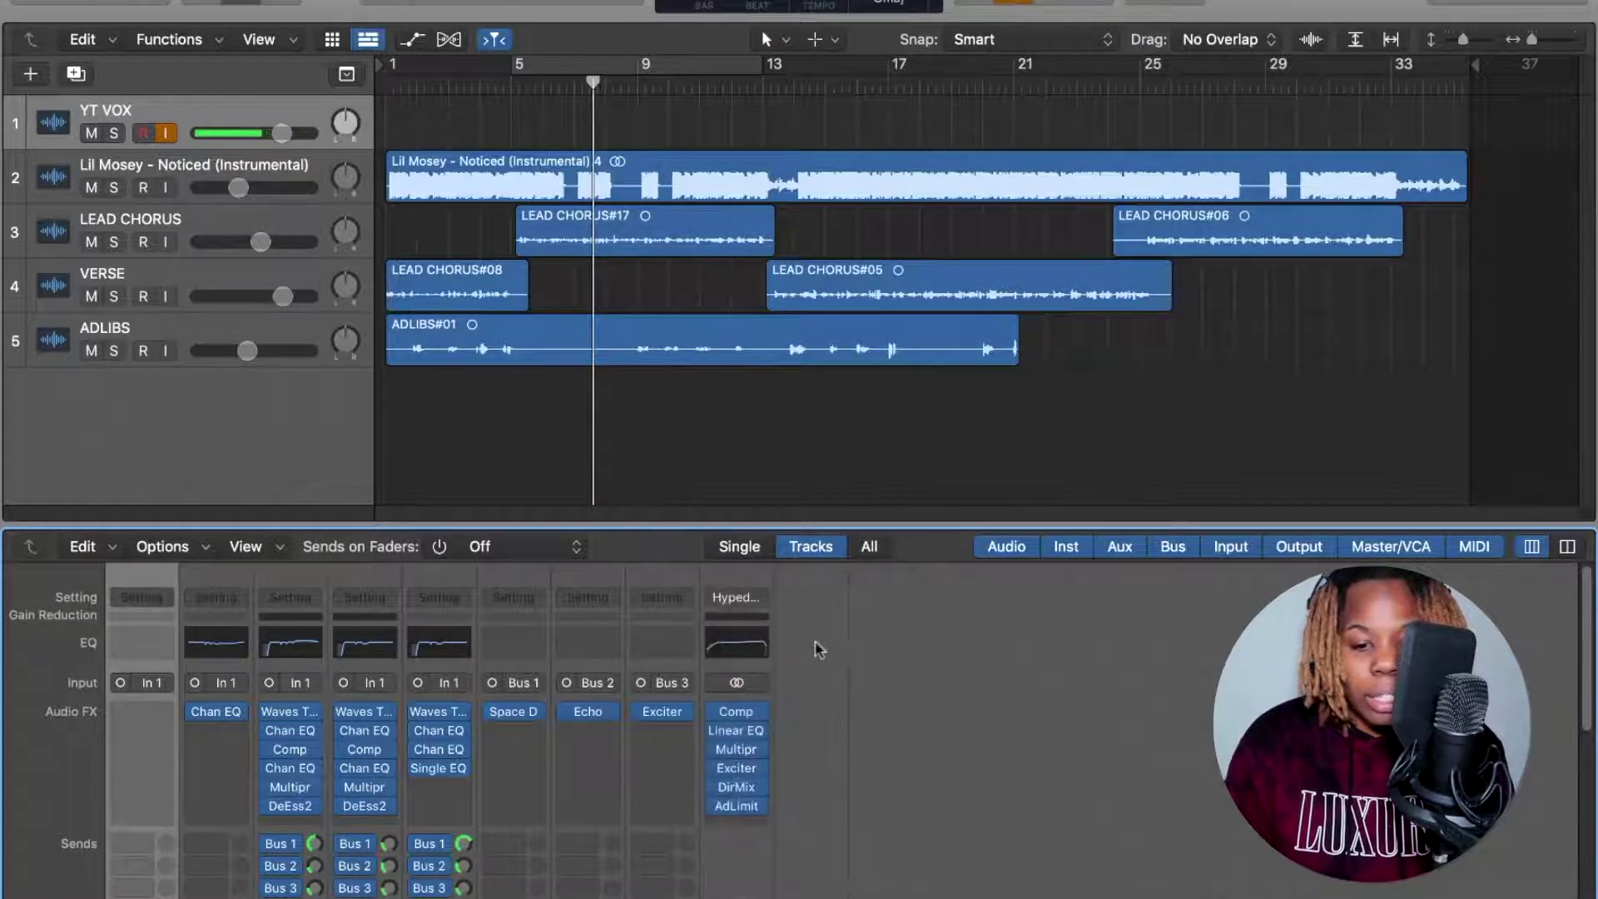
click(738, 599)
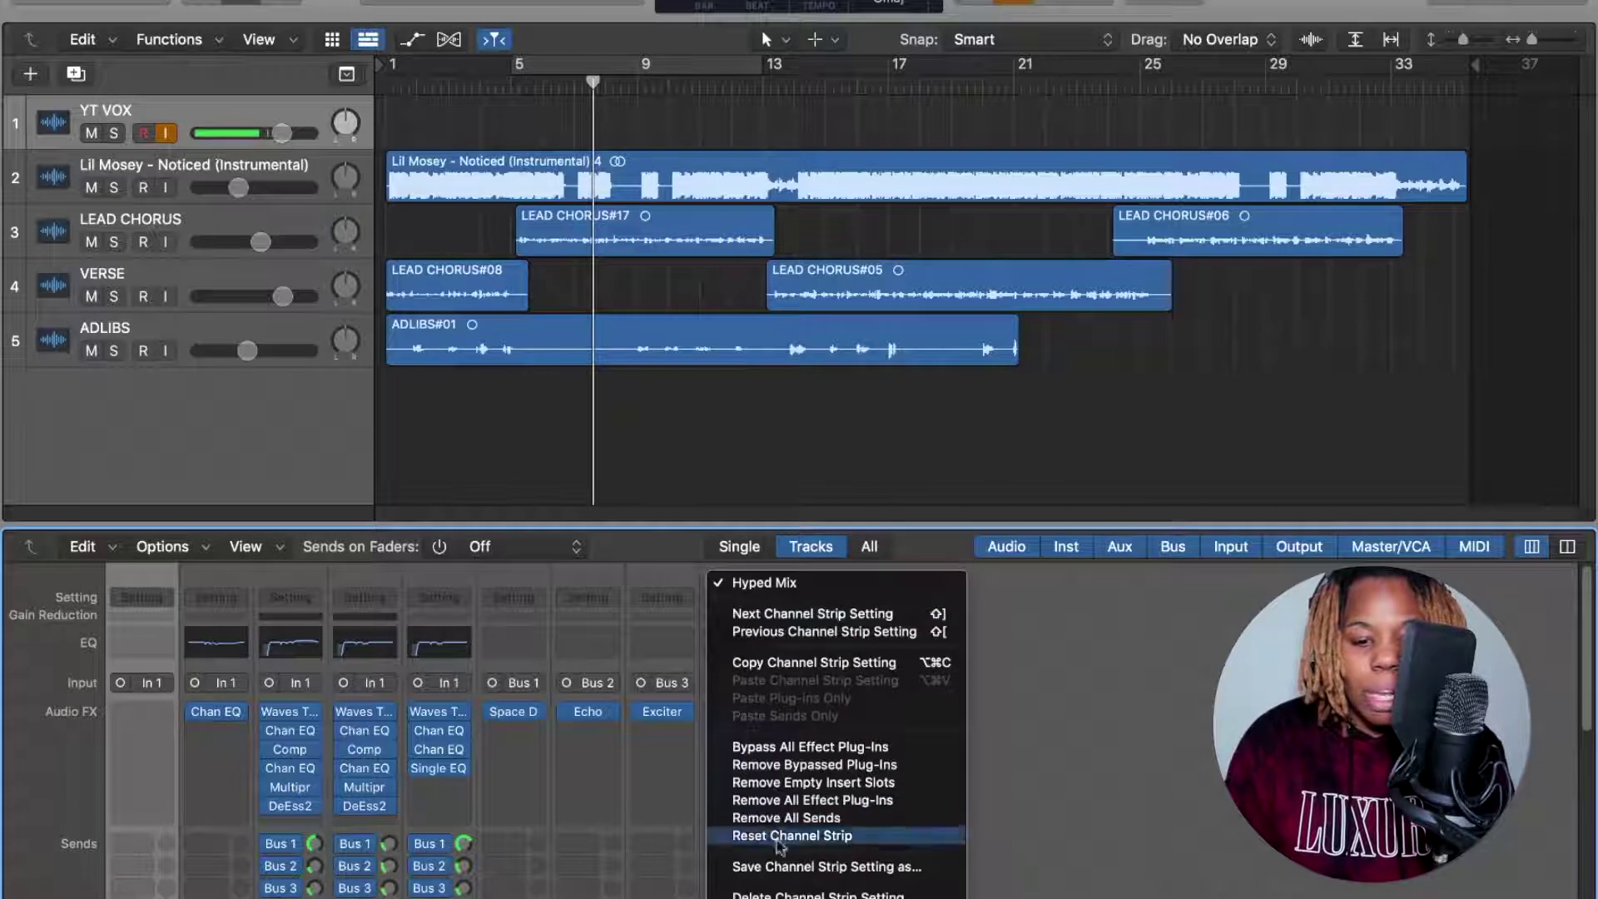
mouse_move(832, 895)
click(1024, 822)
- Examine the Compressor, Linear Phase EQ and Multipressor settings on the Hyped Mix output channel
mouse_move(737, 714)
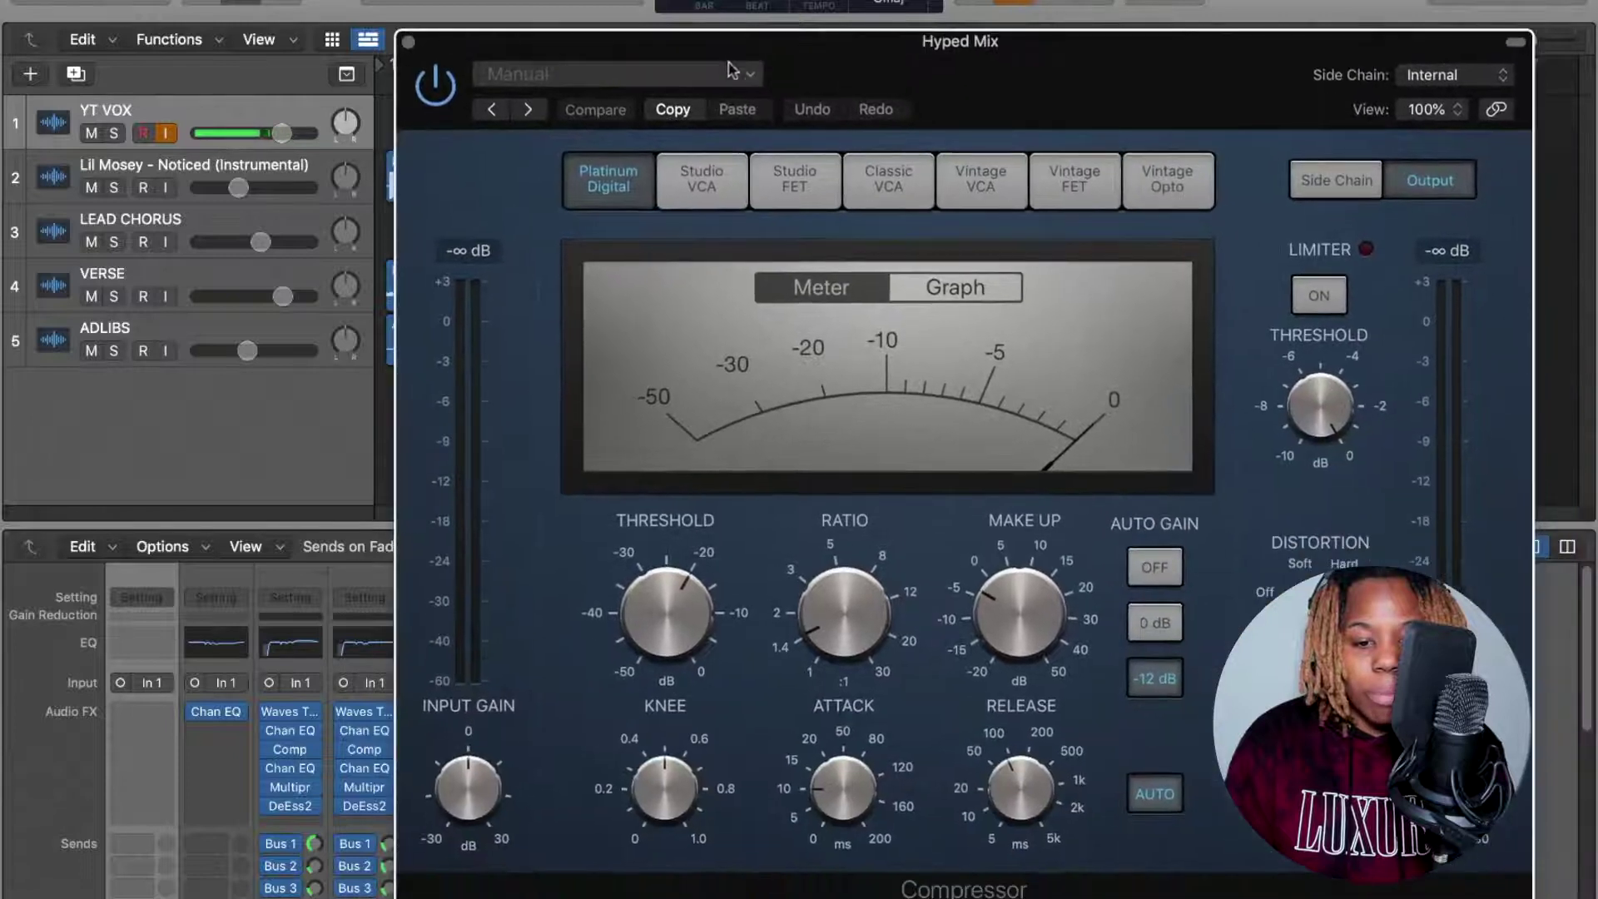
click(416, 47)
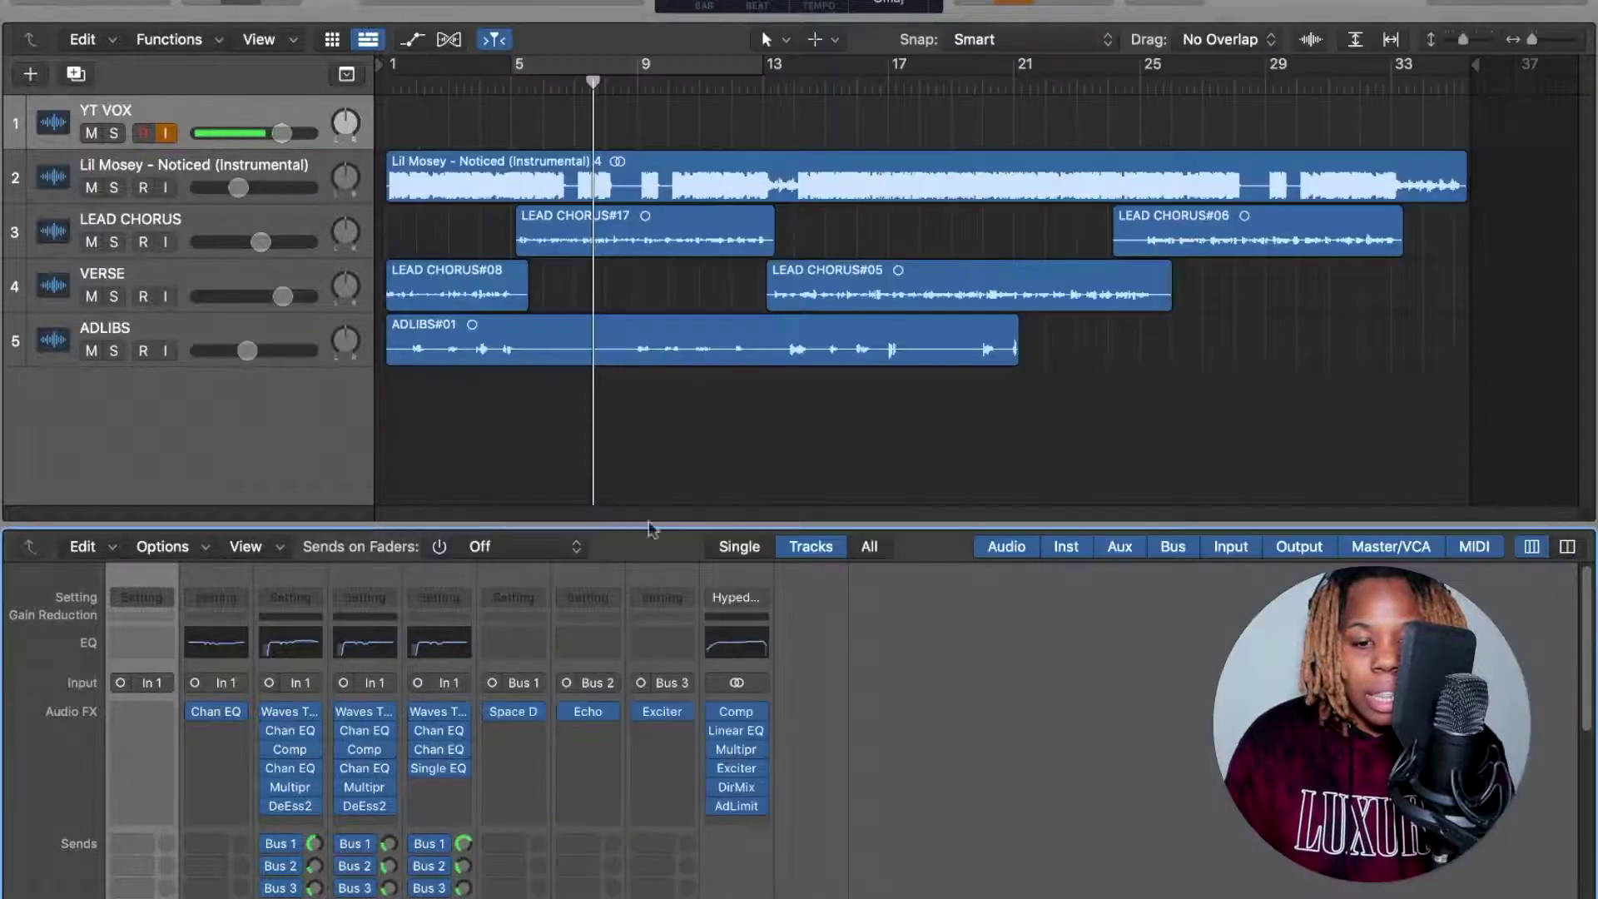
click(745, 734)
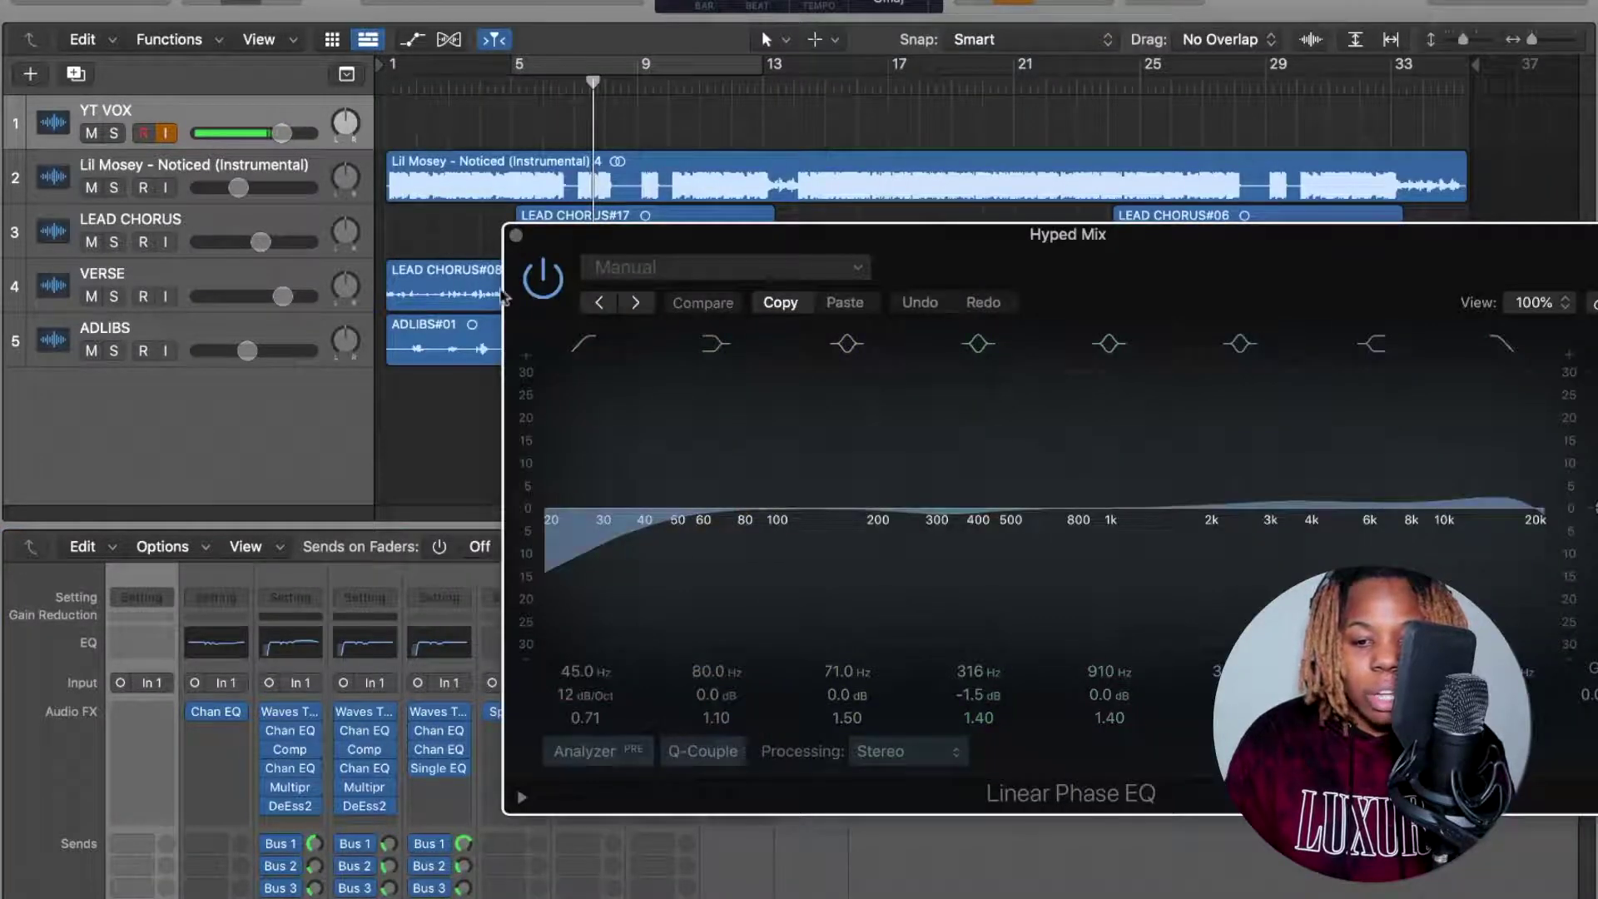
click(513, 237)
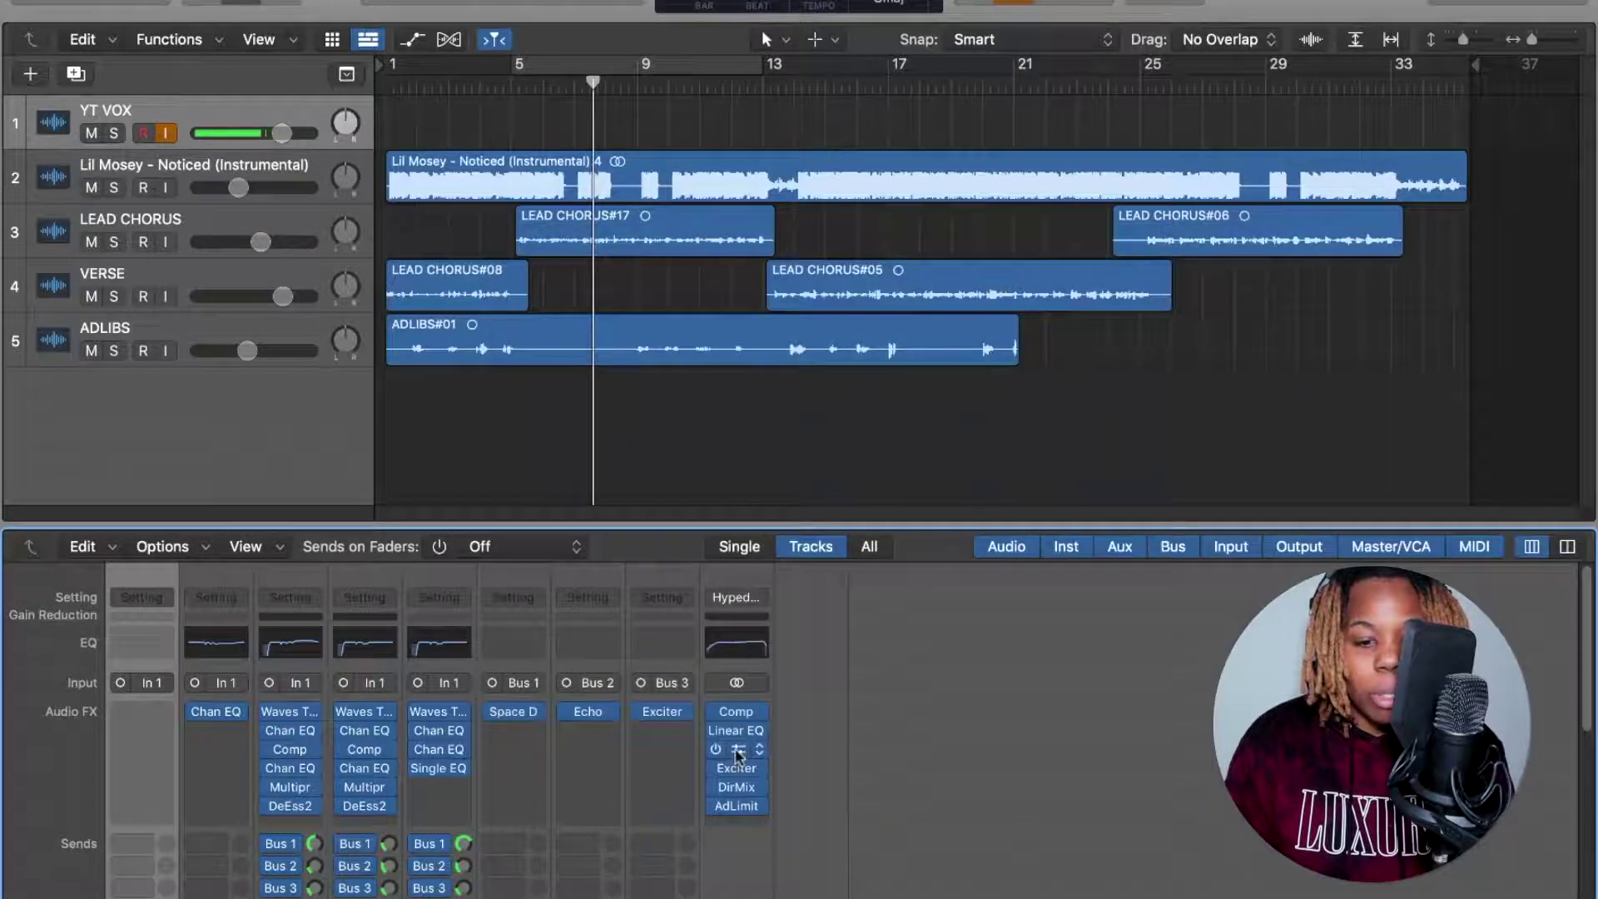
click(739, 759)
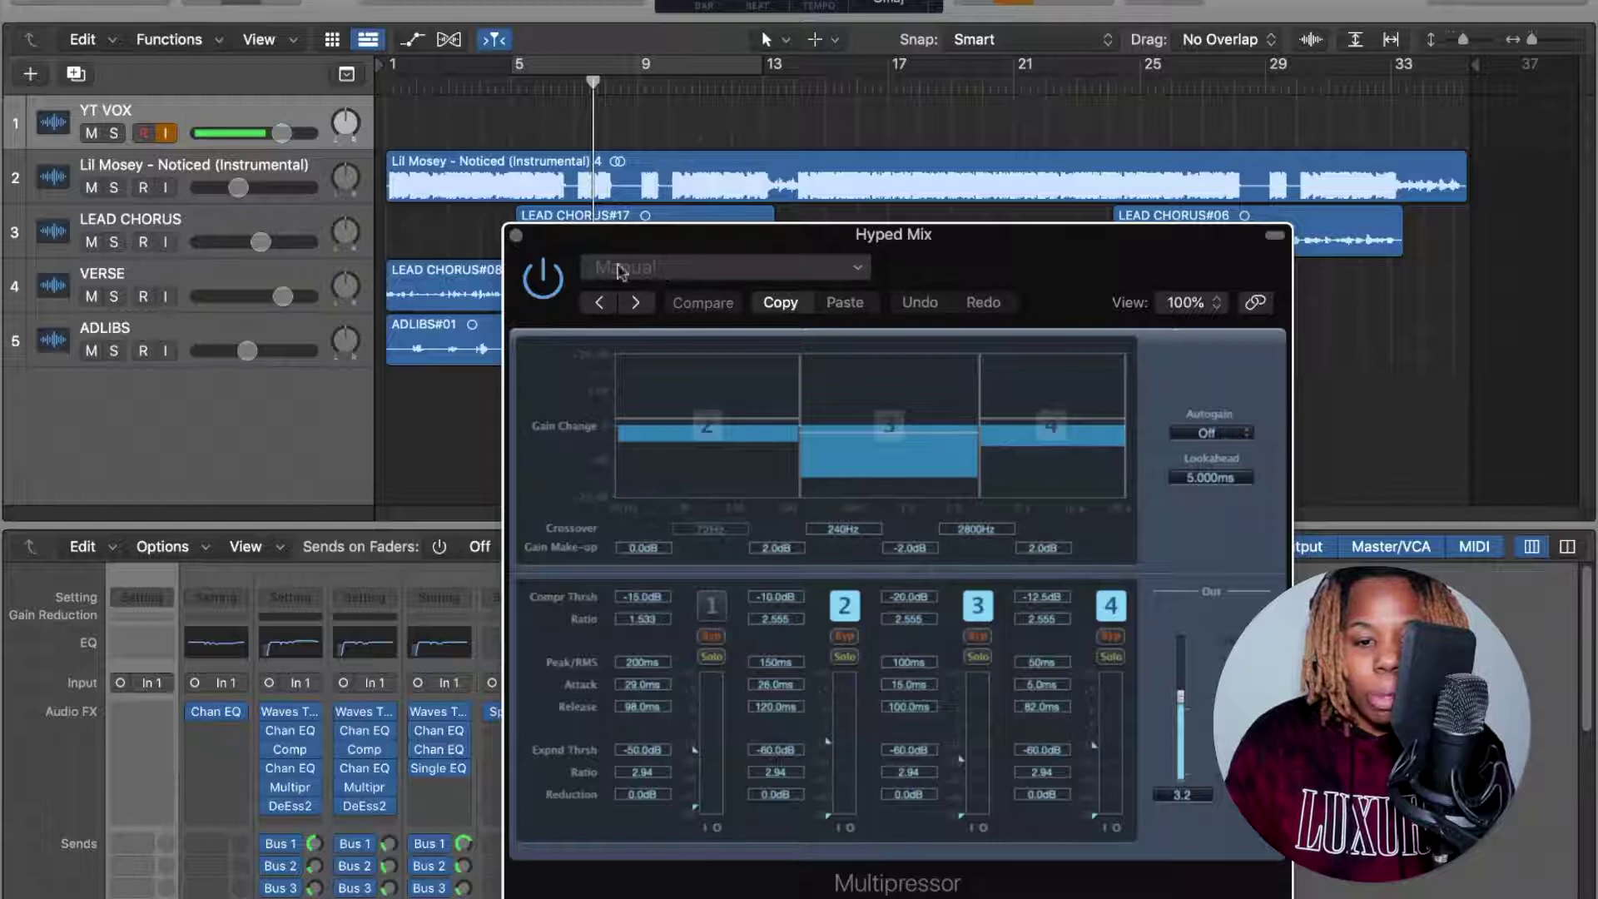
click(515, 236)
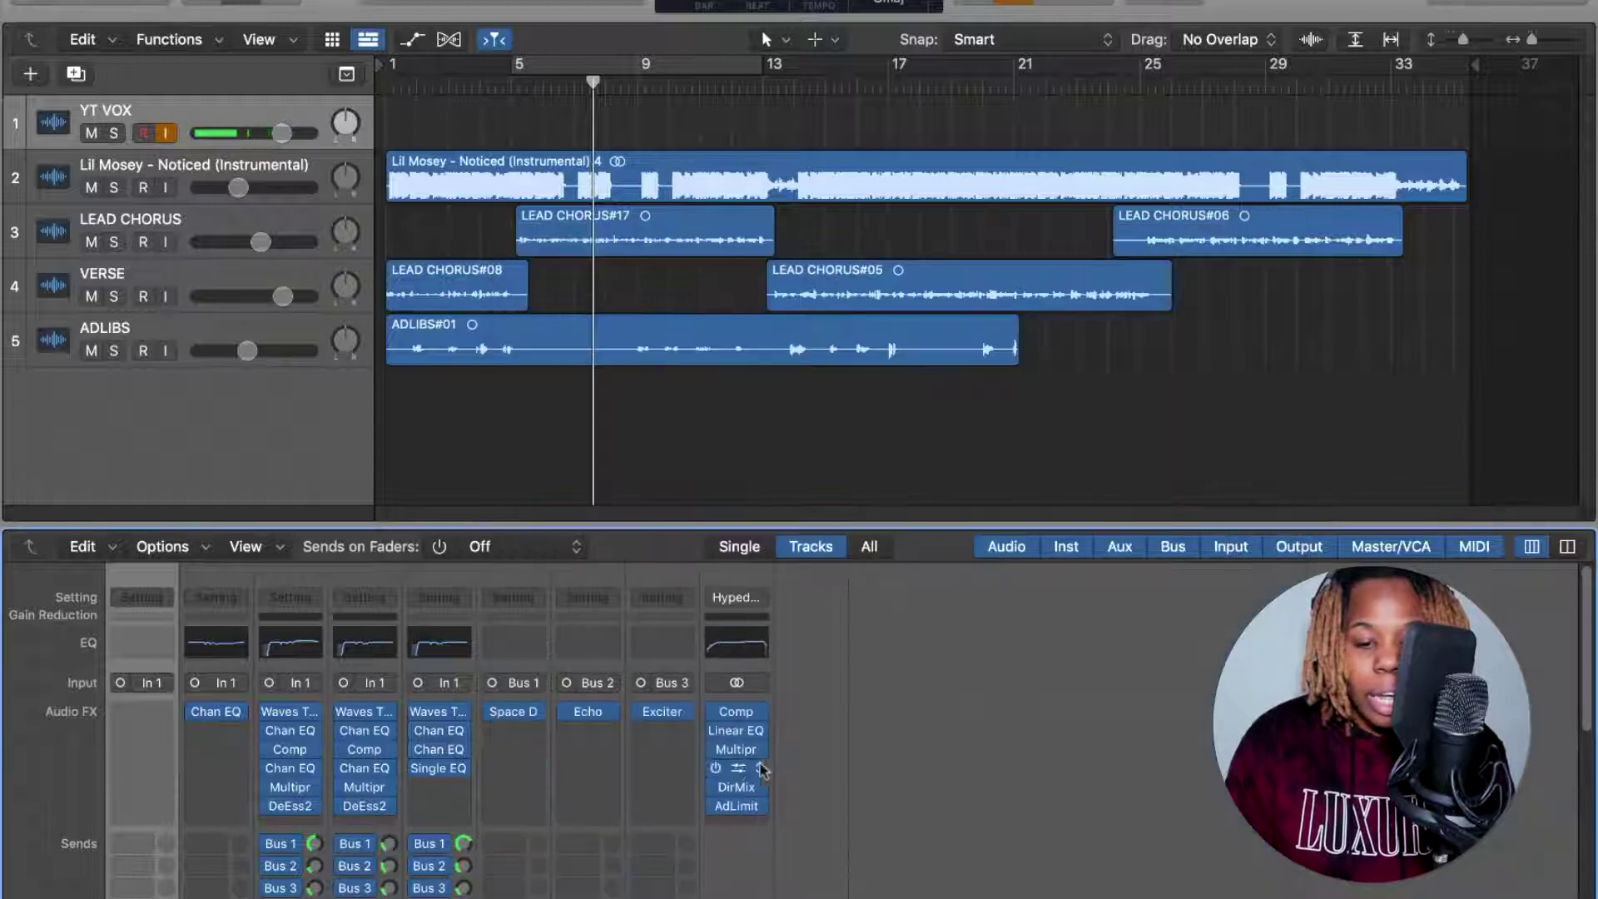
- Review the Exciter, Direction Mixer and Adaptive Limiter settings on the Hyped Mix output channel
click(737, 768)
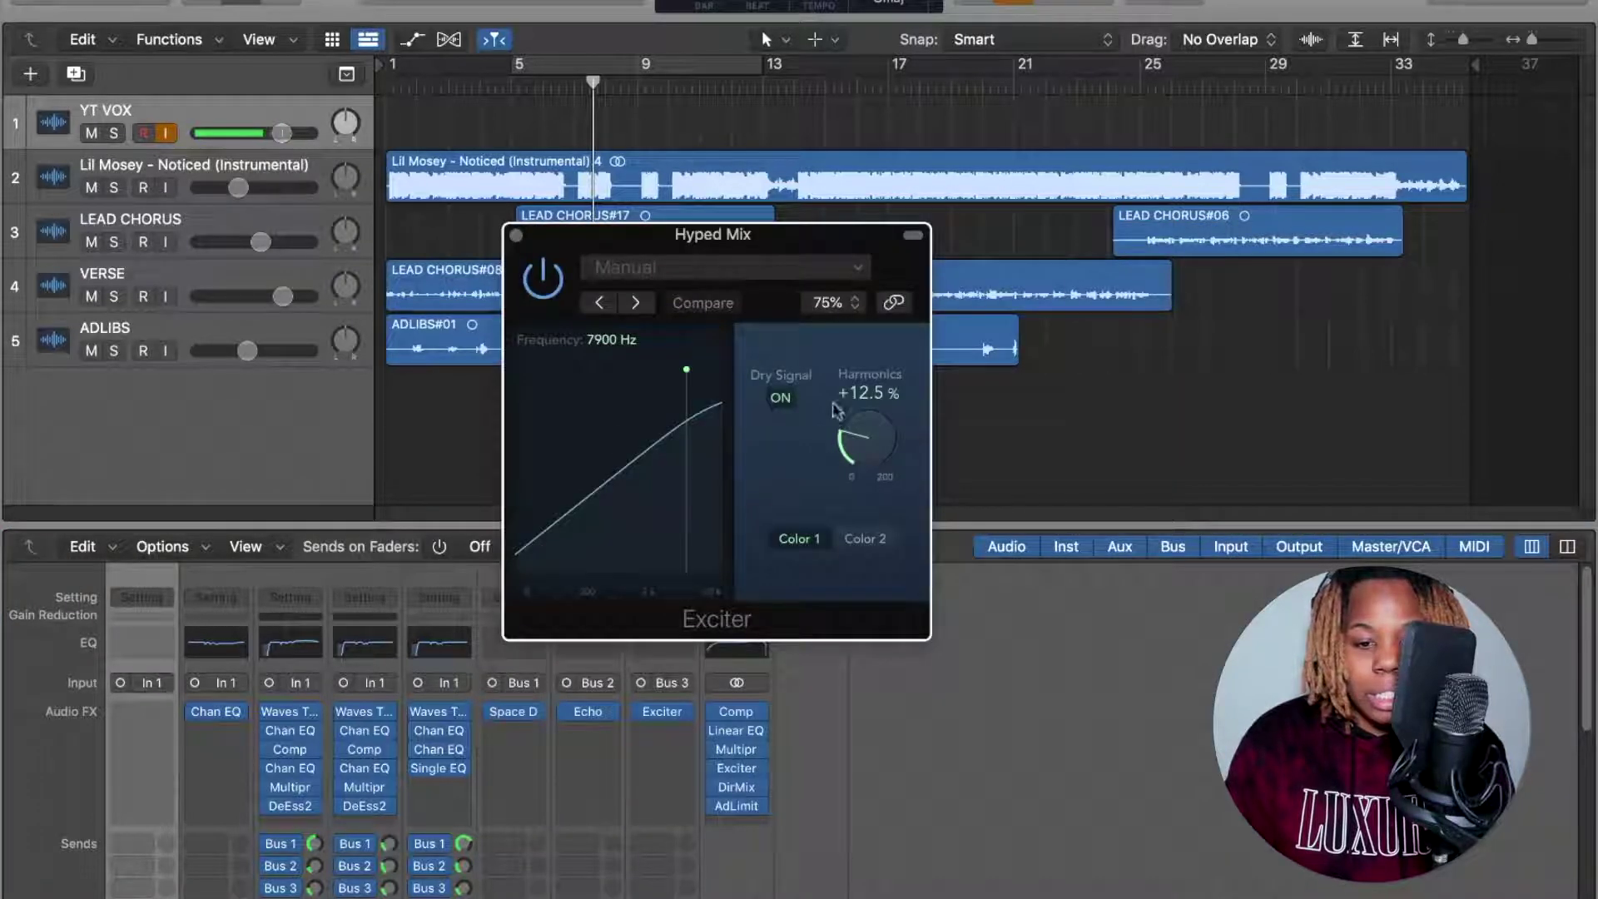
click(512, 237)
click(736, 786)
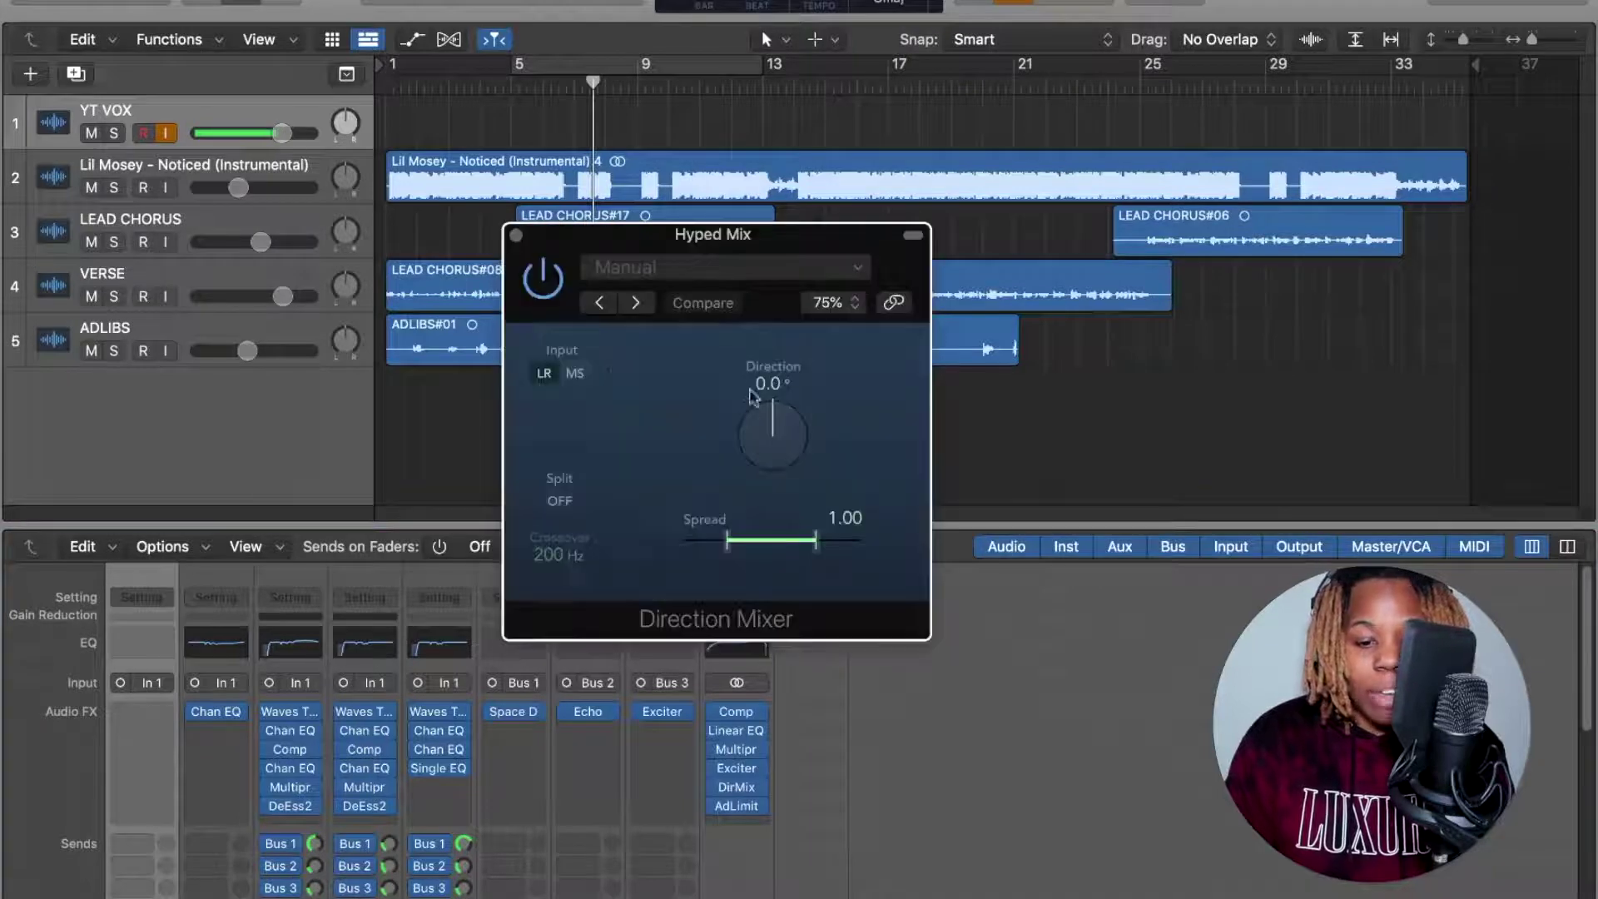
click(517, 236)
click(736, 806)
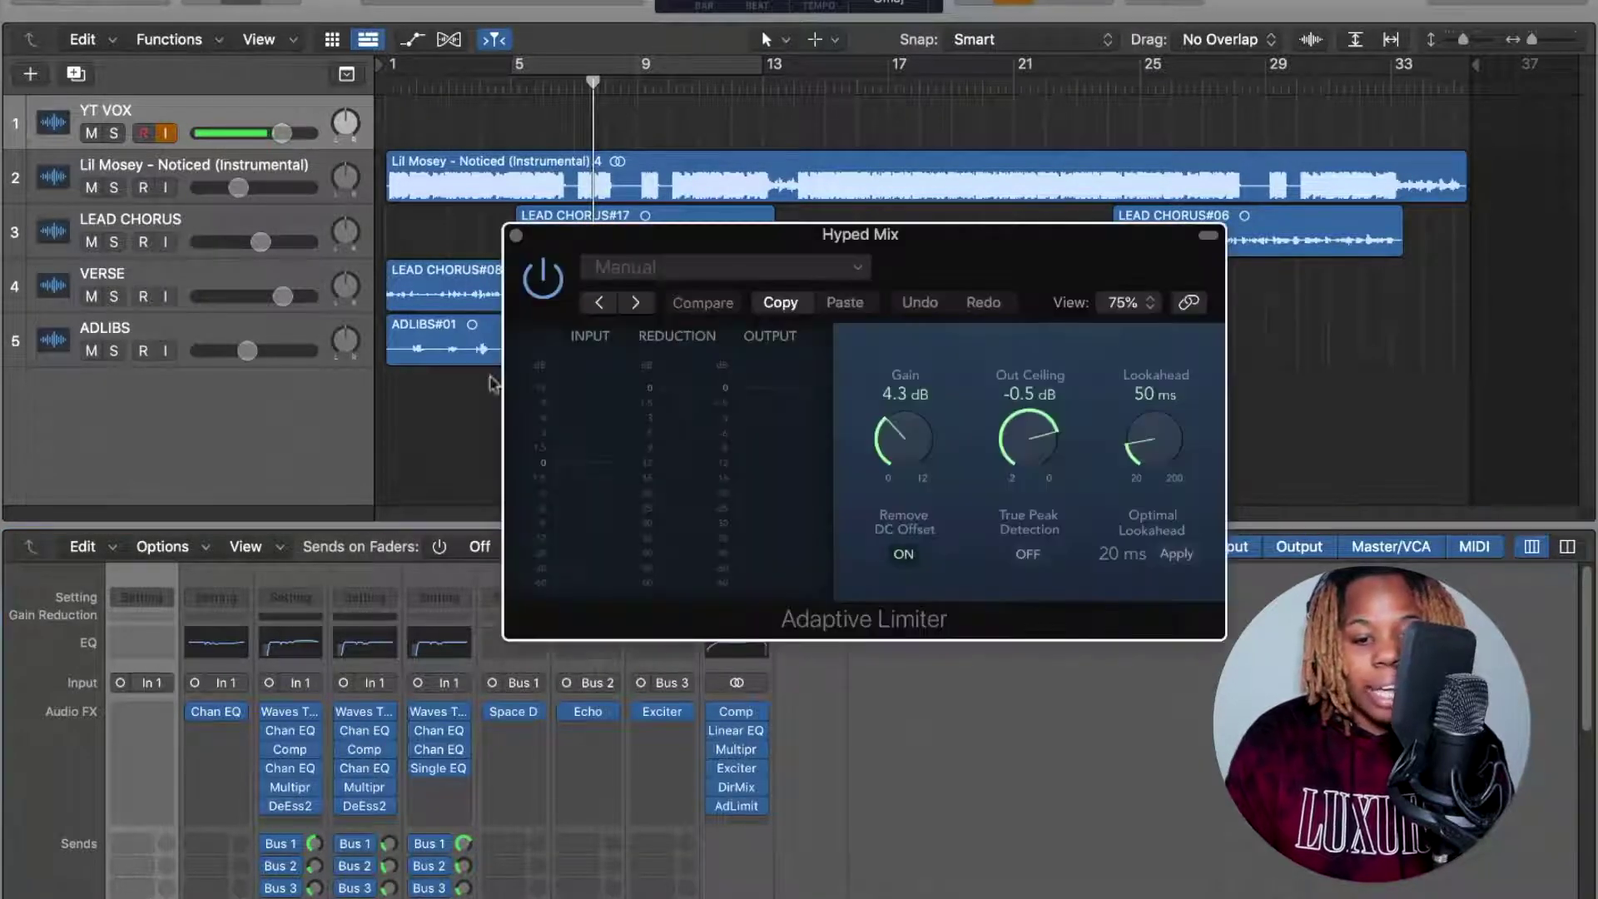
click(516, 236)
- Check the volume fader levels of all tracks, effect buses and the output channel in the mixer
scroll(1056, 807, down, 5)
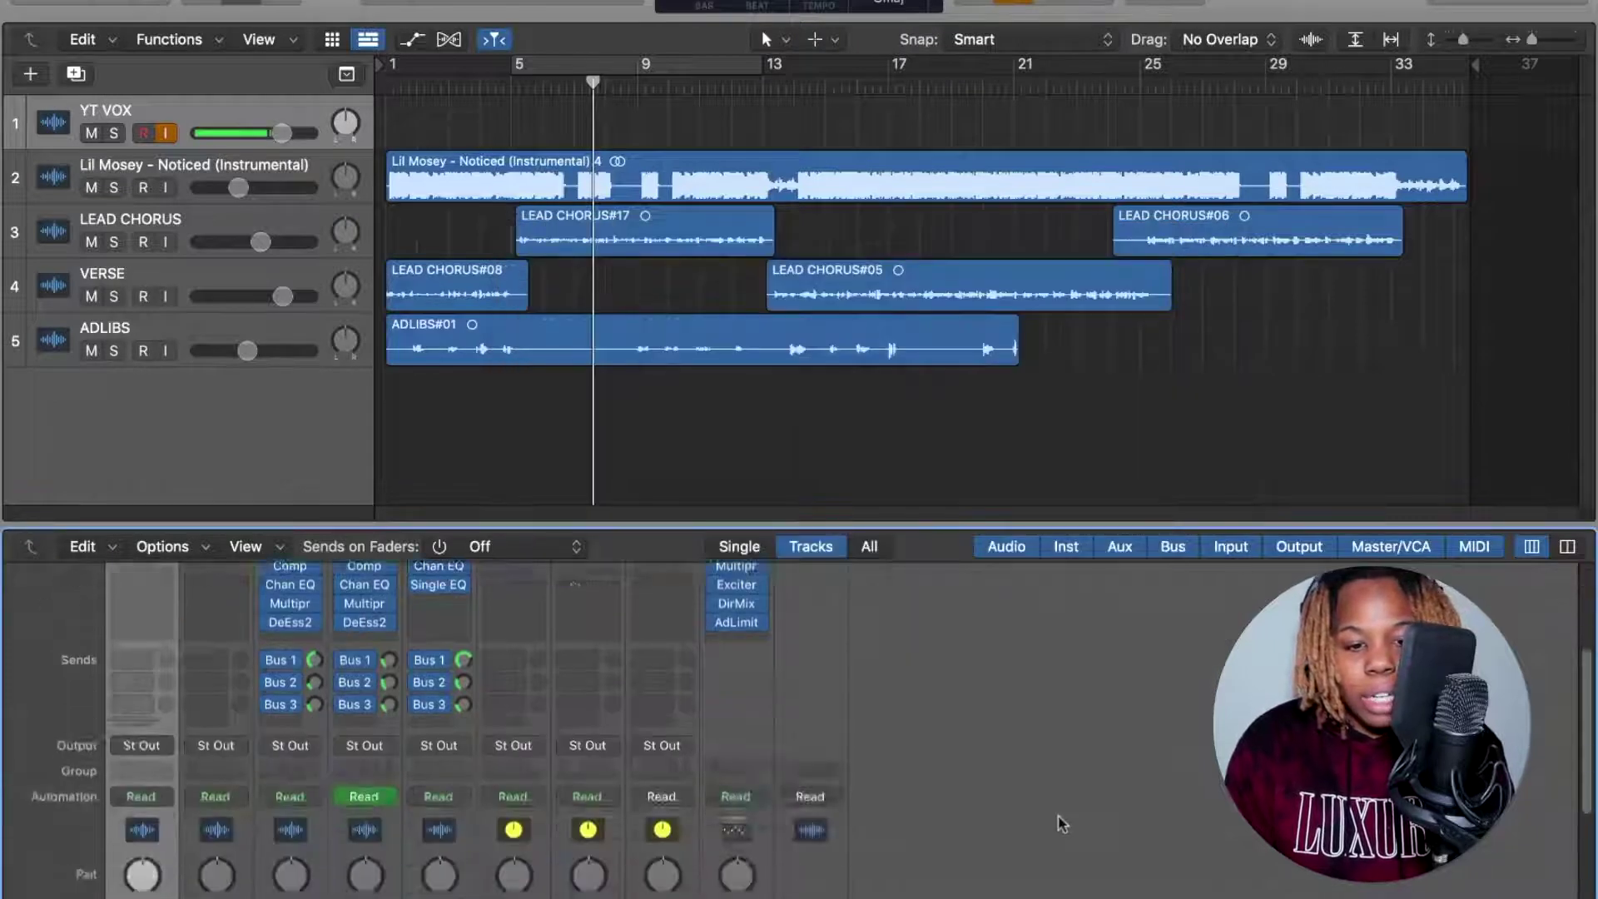
scroll(1059, 822, down, 5)
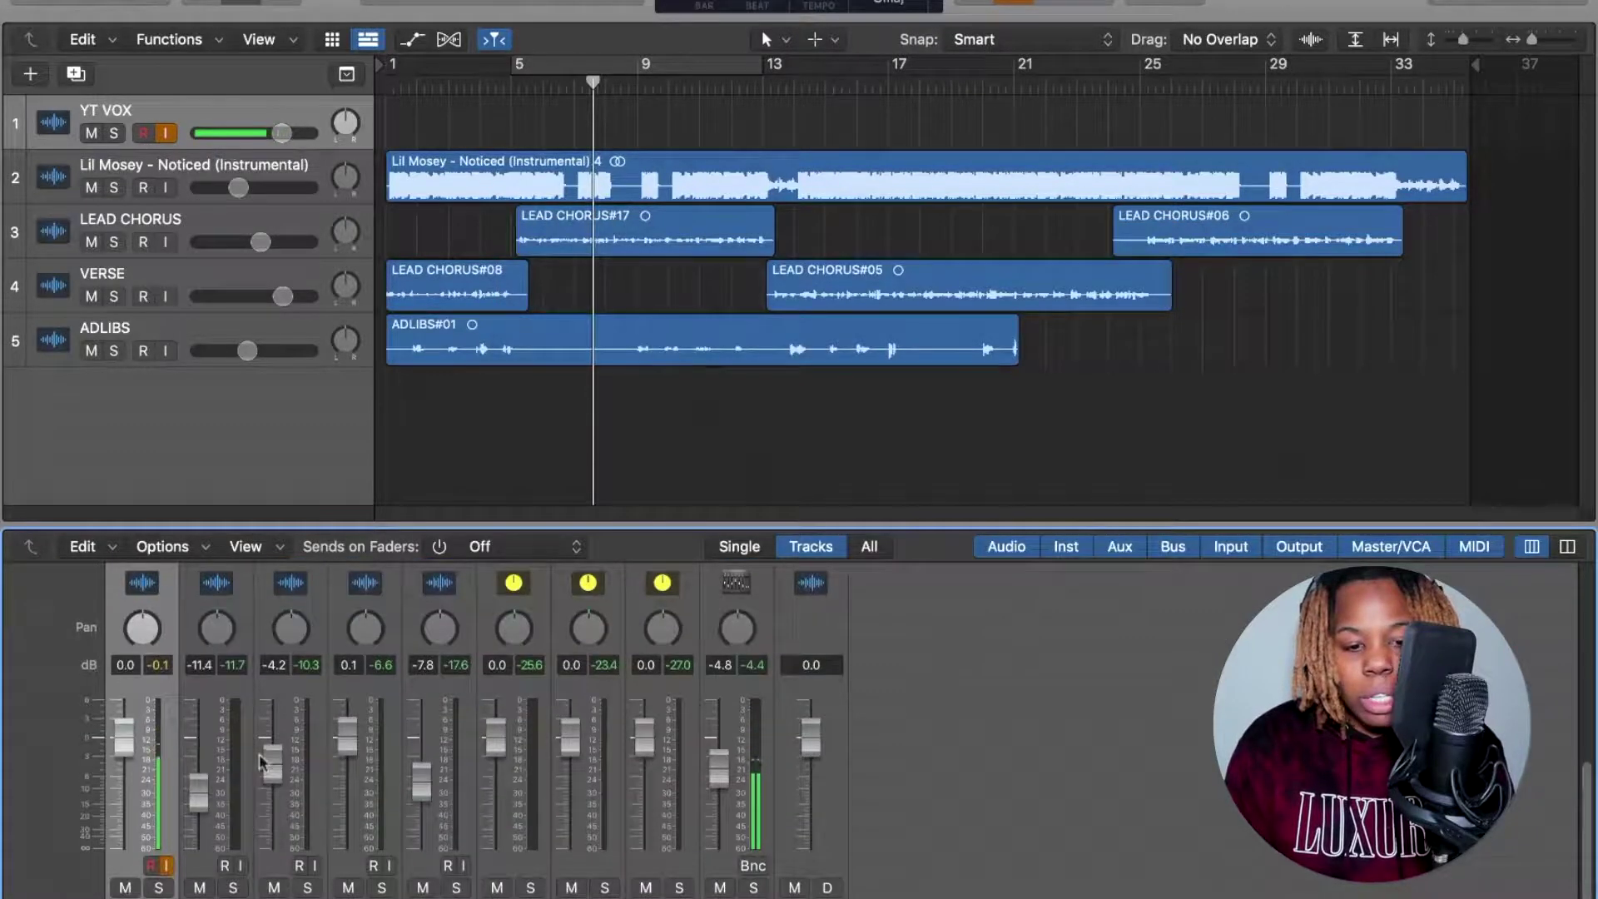
scroll(261, 759, up, 5)
scroll(208, 761, down, 4)
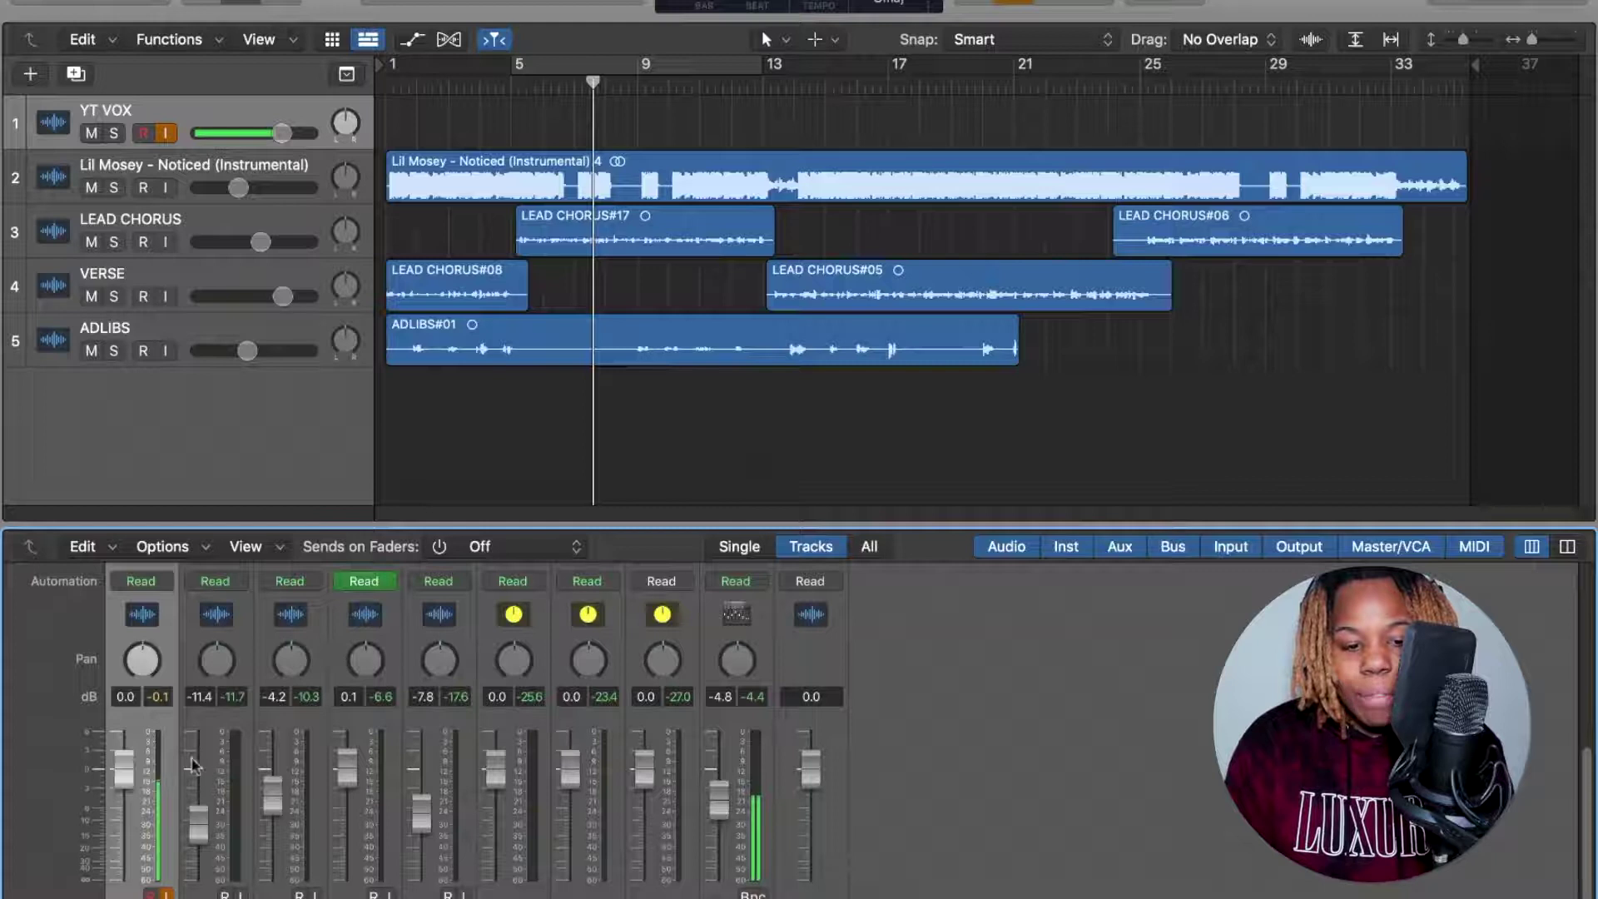
scroll(270, 782, down, 1)
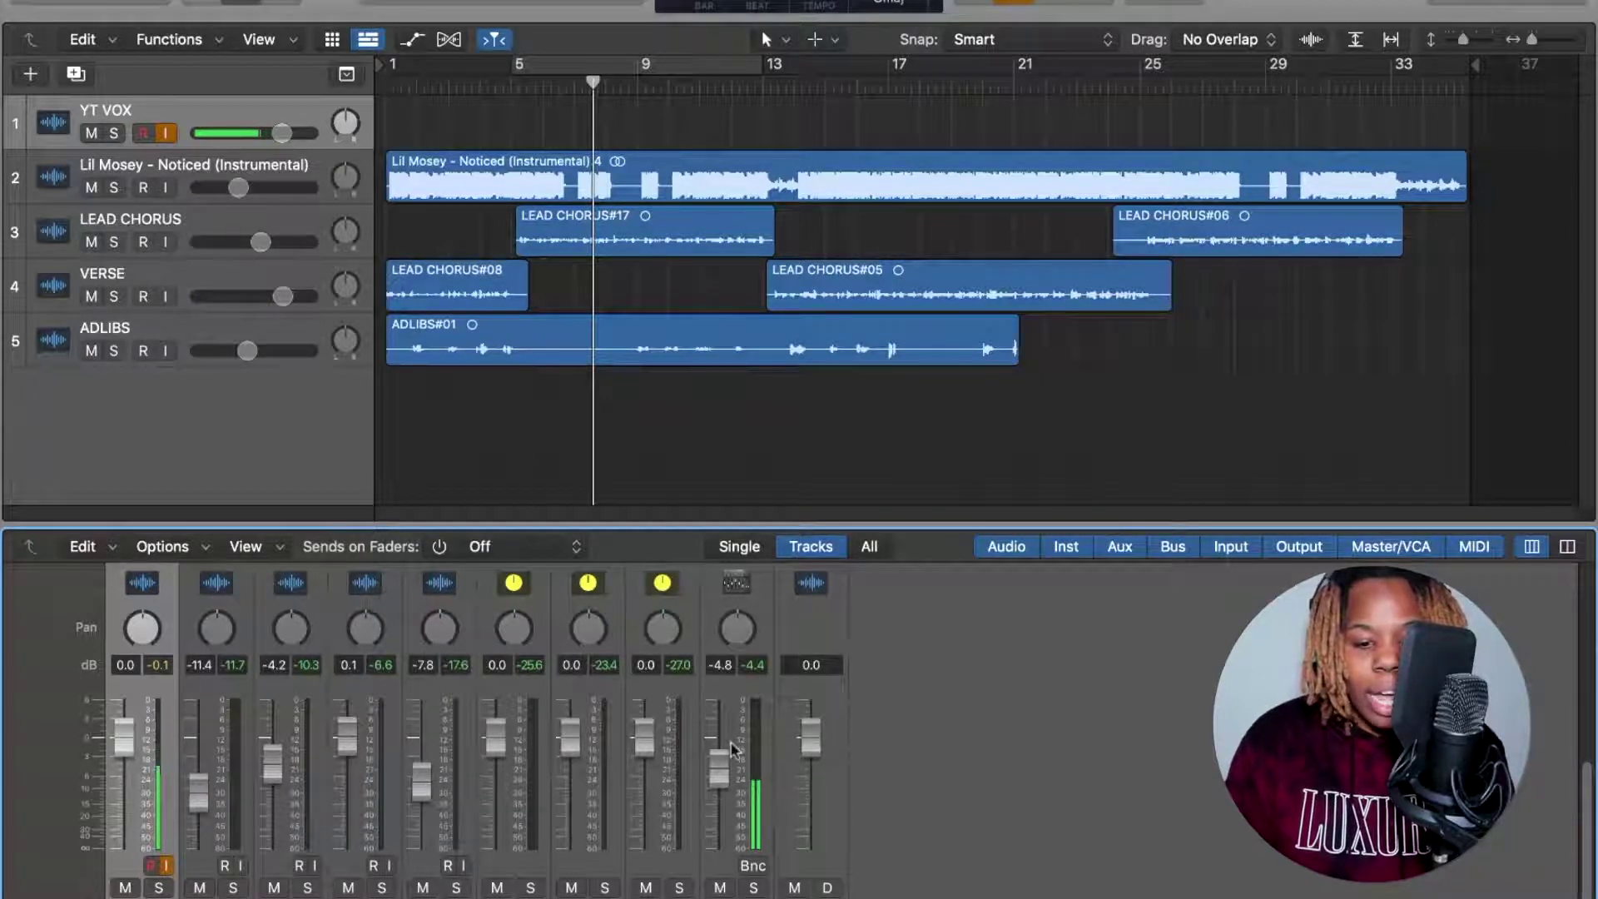
scroll(729, 730, up, 5)
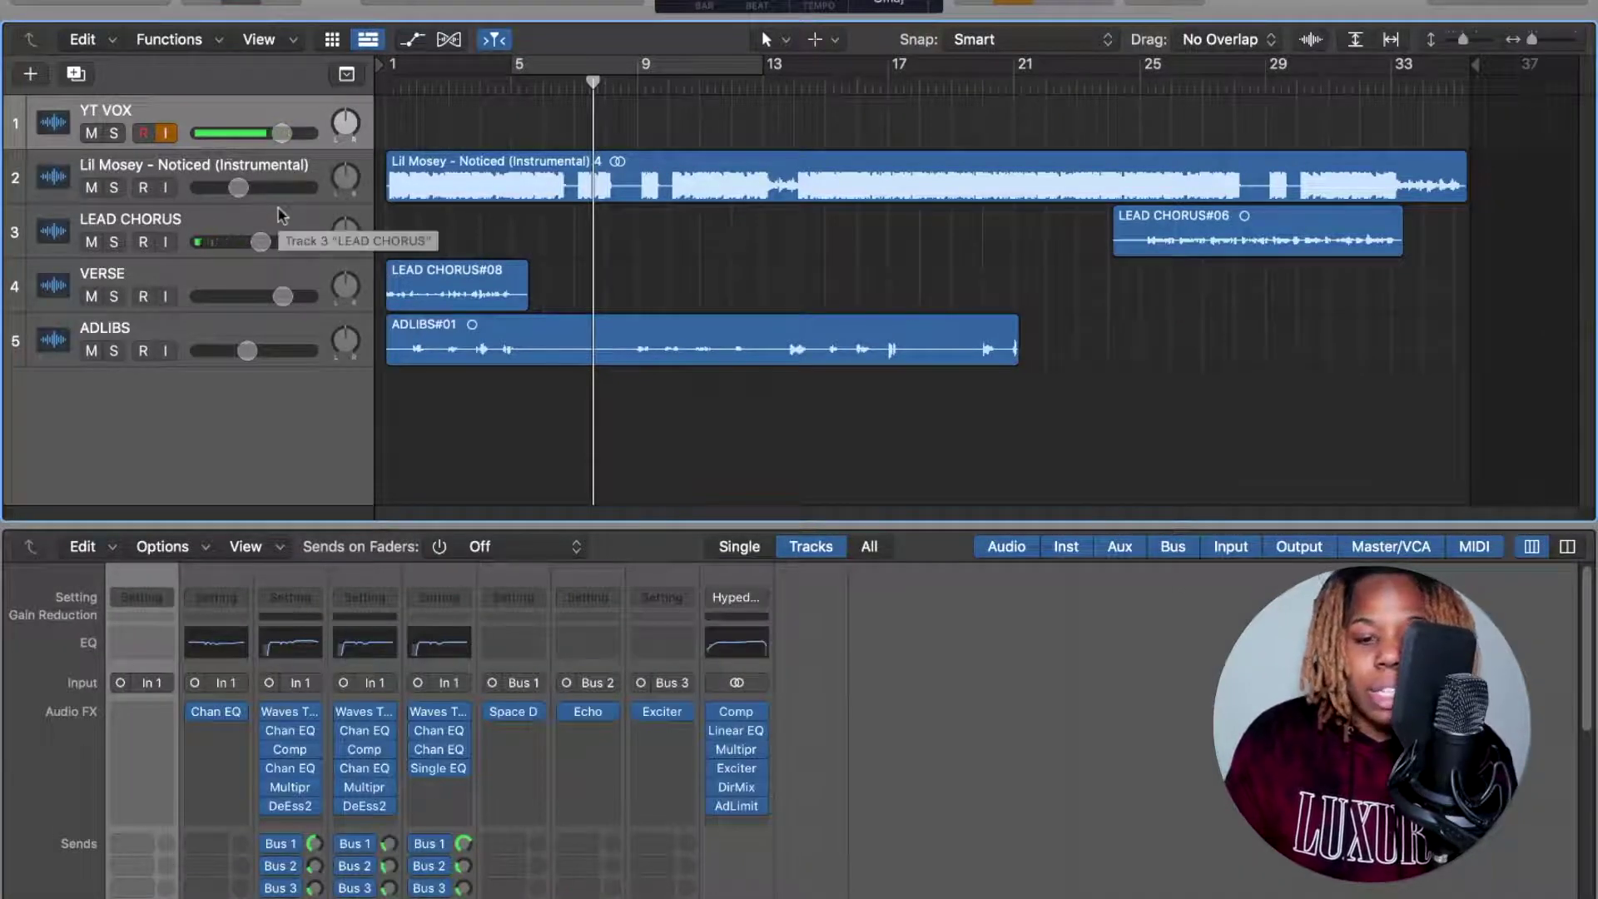
- Record new vocal takes on the LEAD CHORUS and VERSE tracks with the lyrics in the project Note Pad open
click(281, 215)
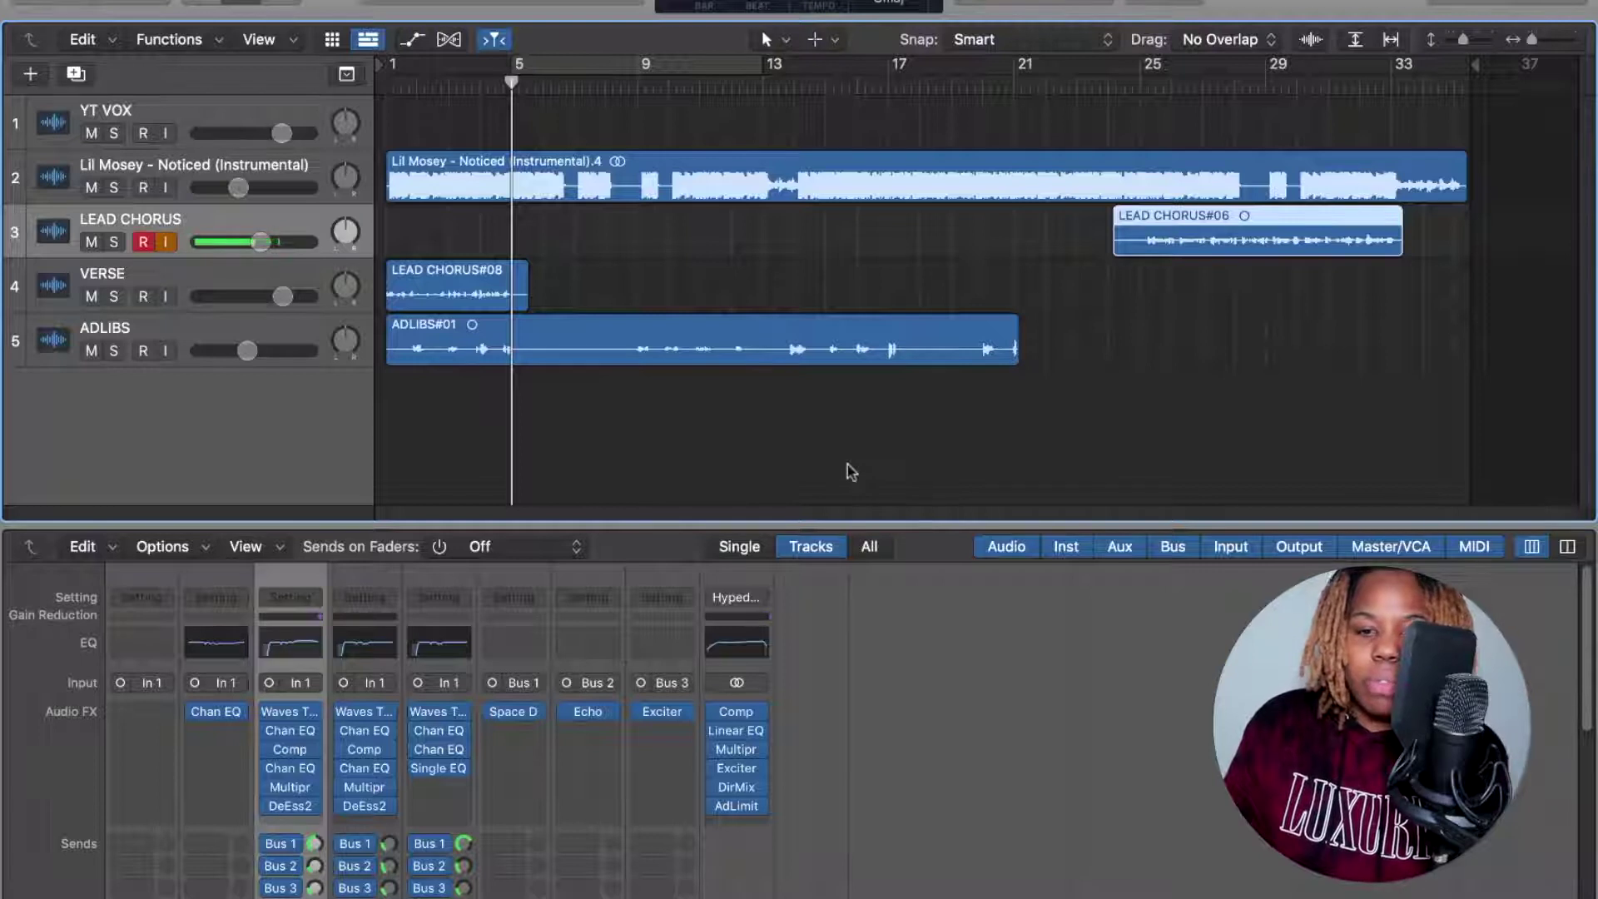
click(1019, 4)
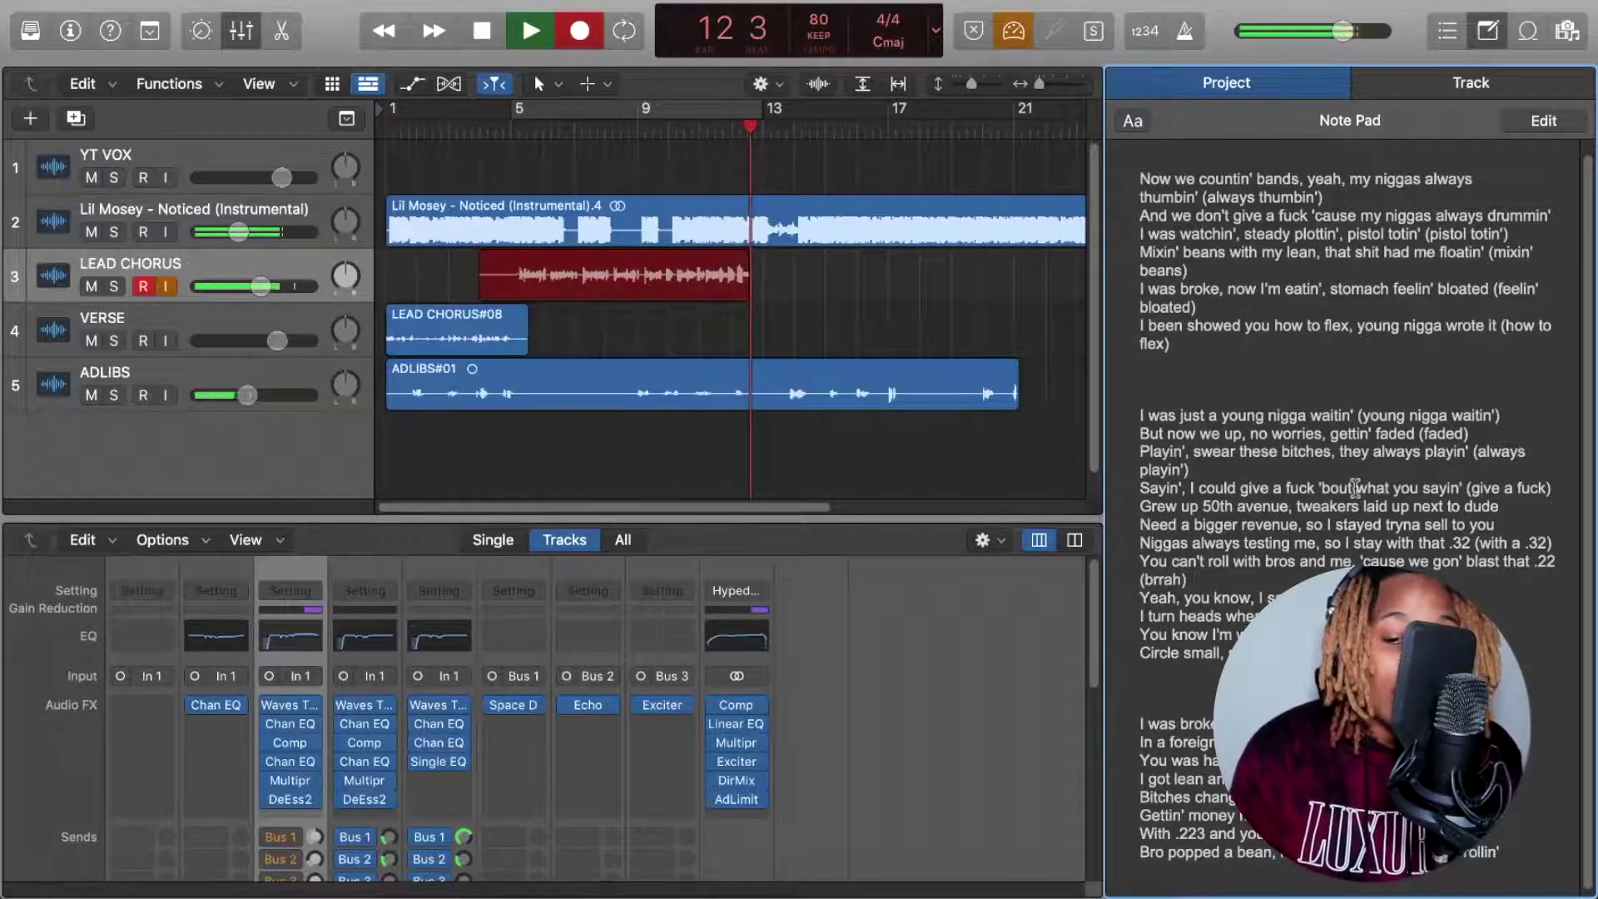
key(Down)
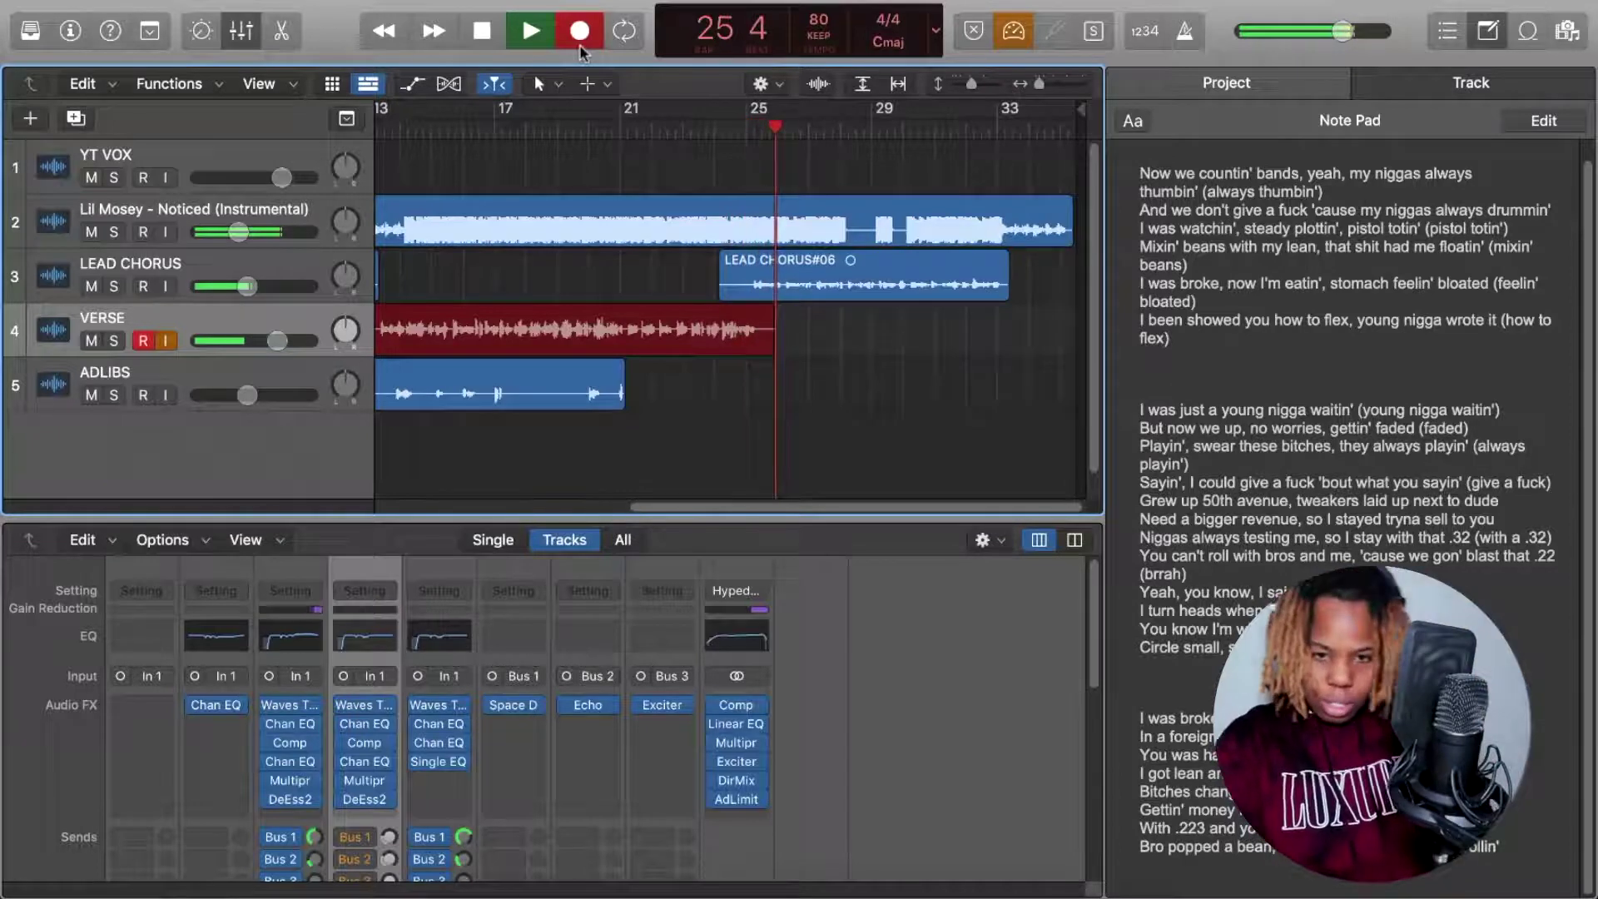
- Play back the new verse take and slightly lower the VERSE track's volume
key(space)
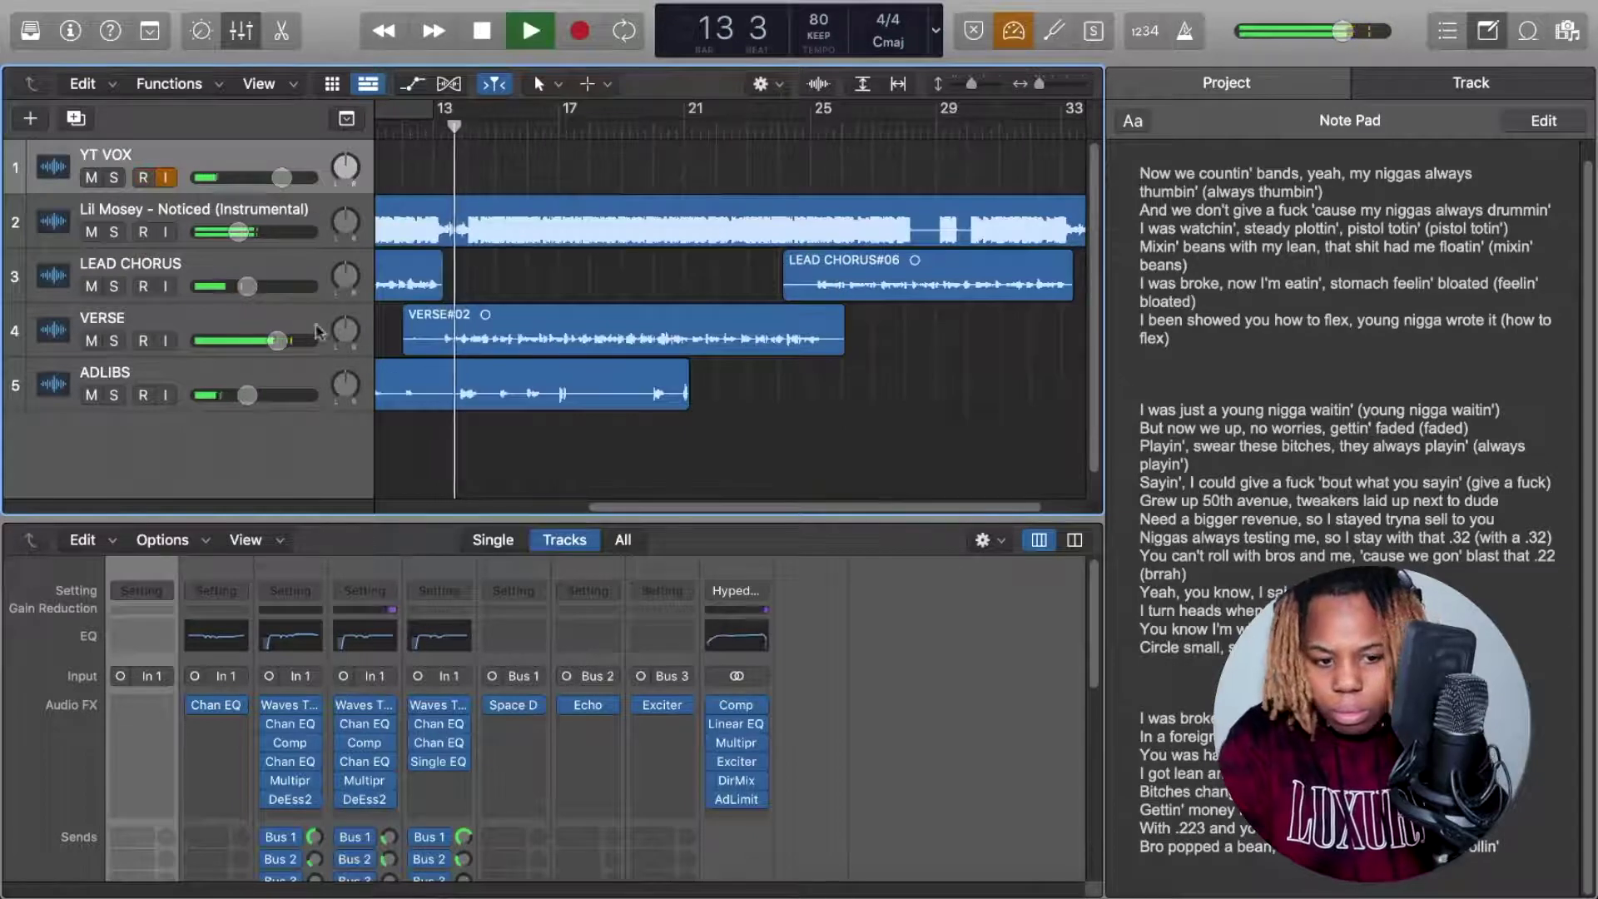
click(249, 323)
drag(277, 340, 252, 347)
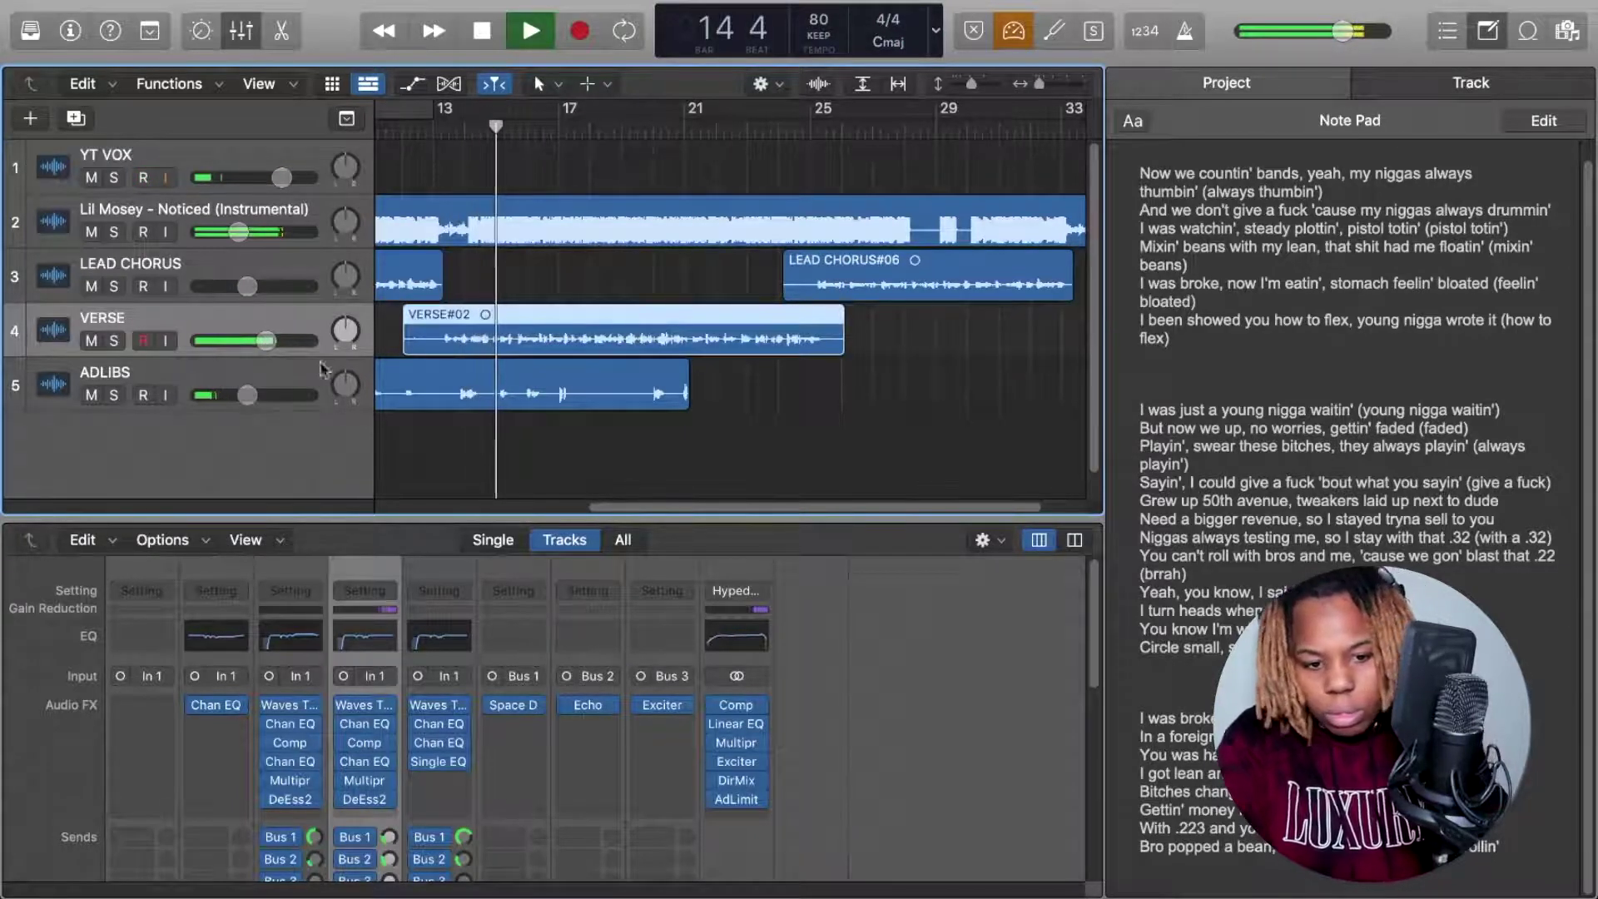
- Compare the verse with and without its processing by bypassing and re-enabling all VERSE effects and sends during playback
scroll(328, 635, down, 3)
drag(342, 634, 344, 810)
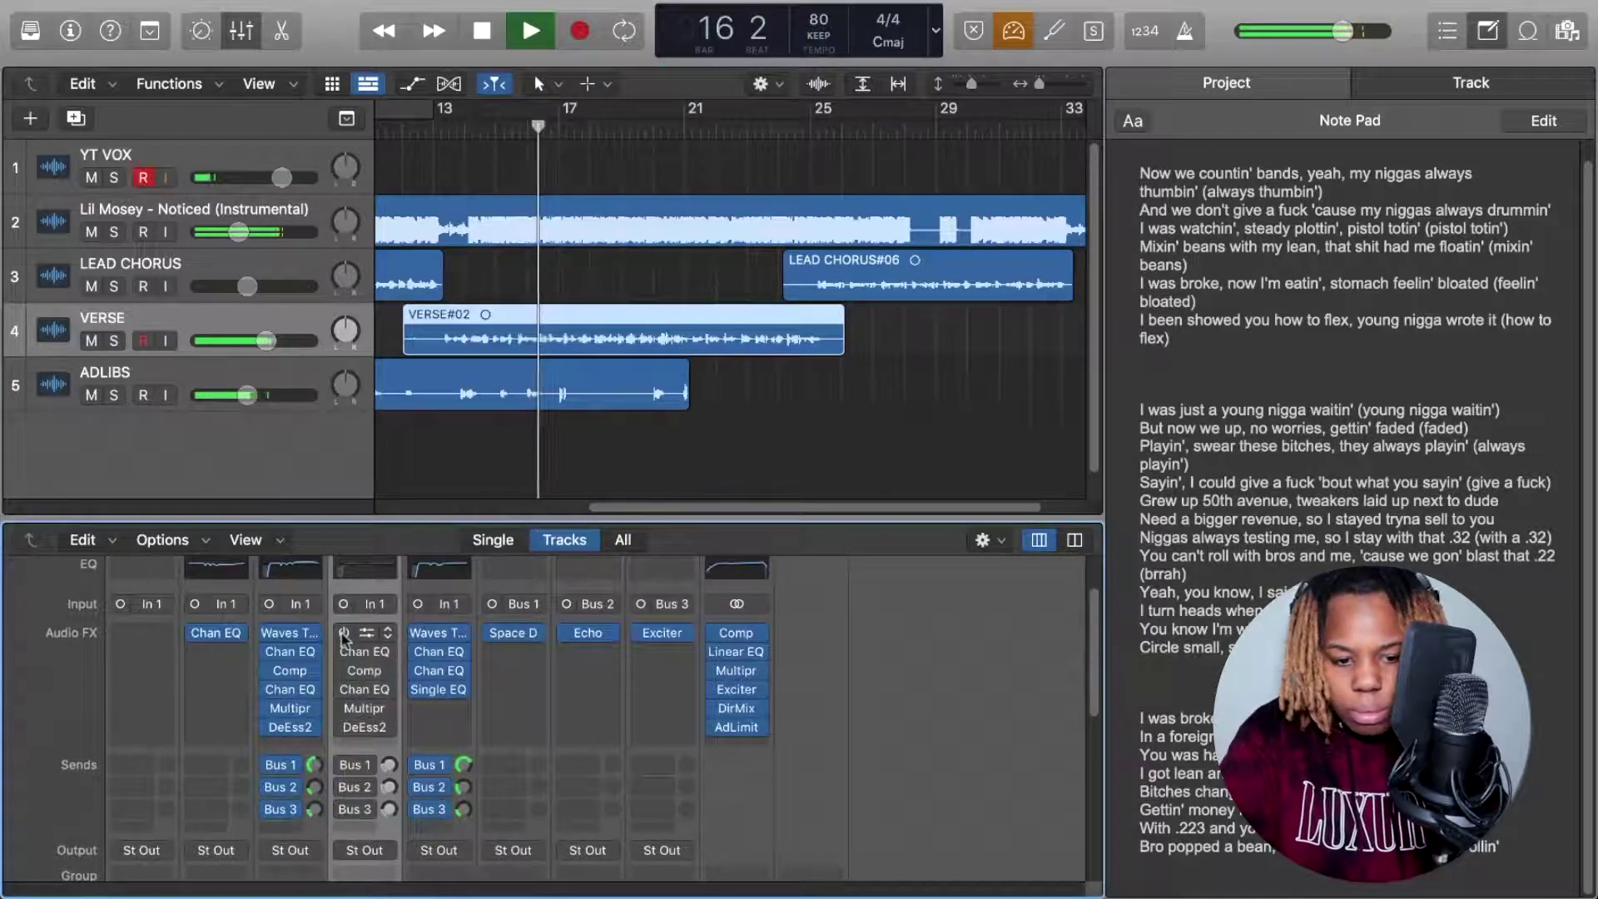
drag(342, 634, 344, 849)
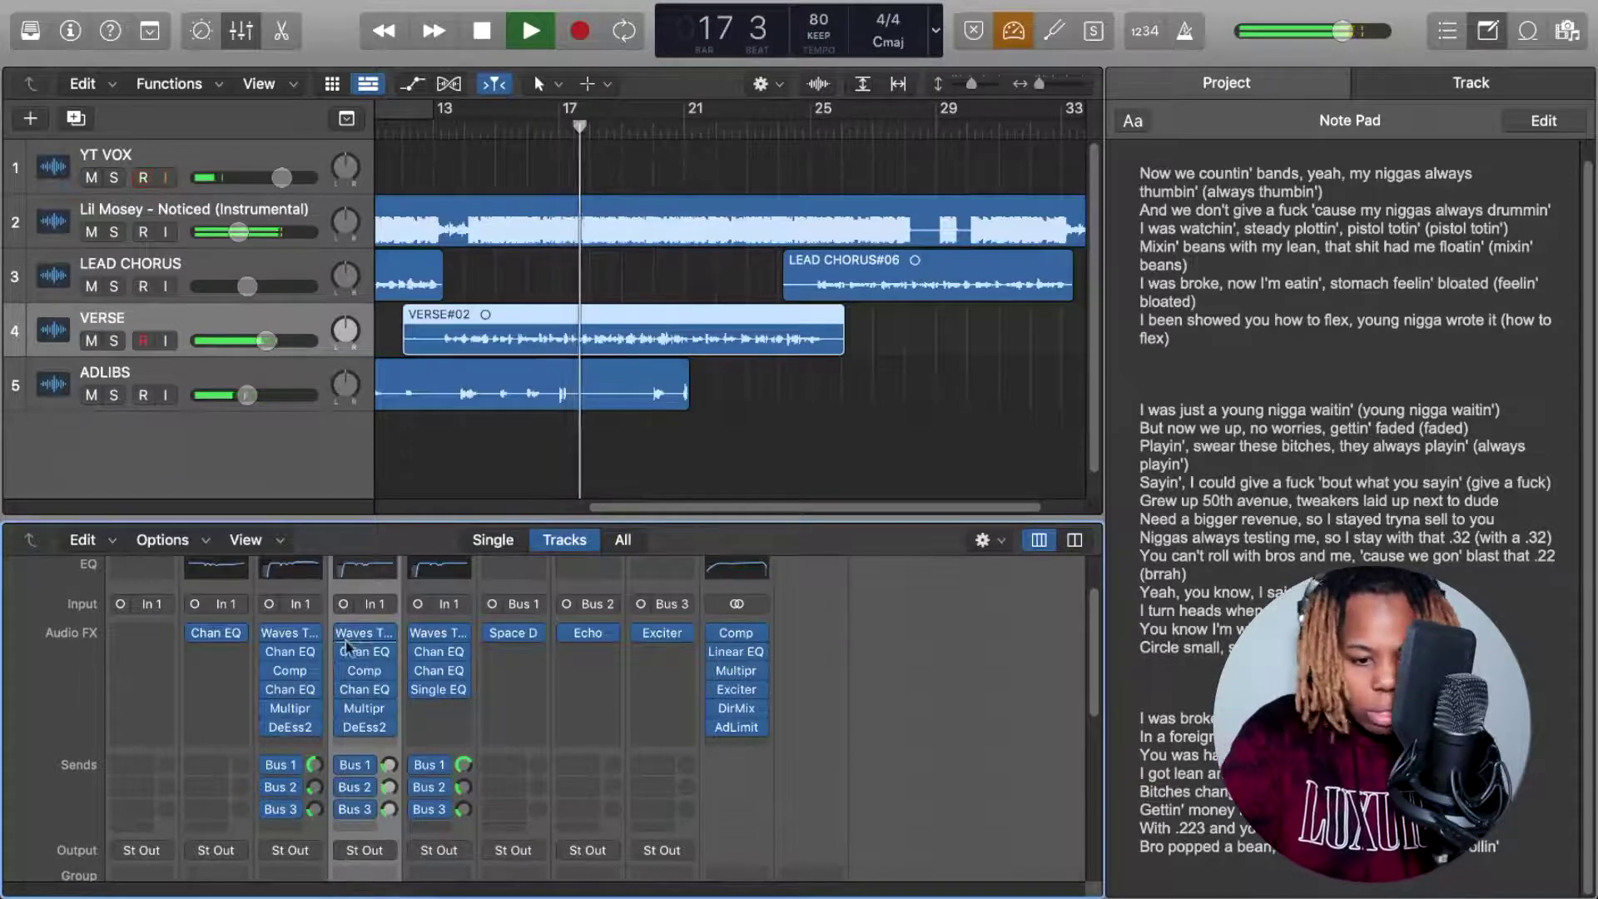
drag(343, 634, 353, 841)
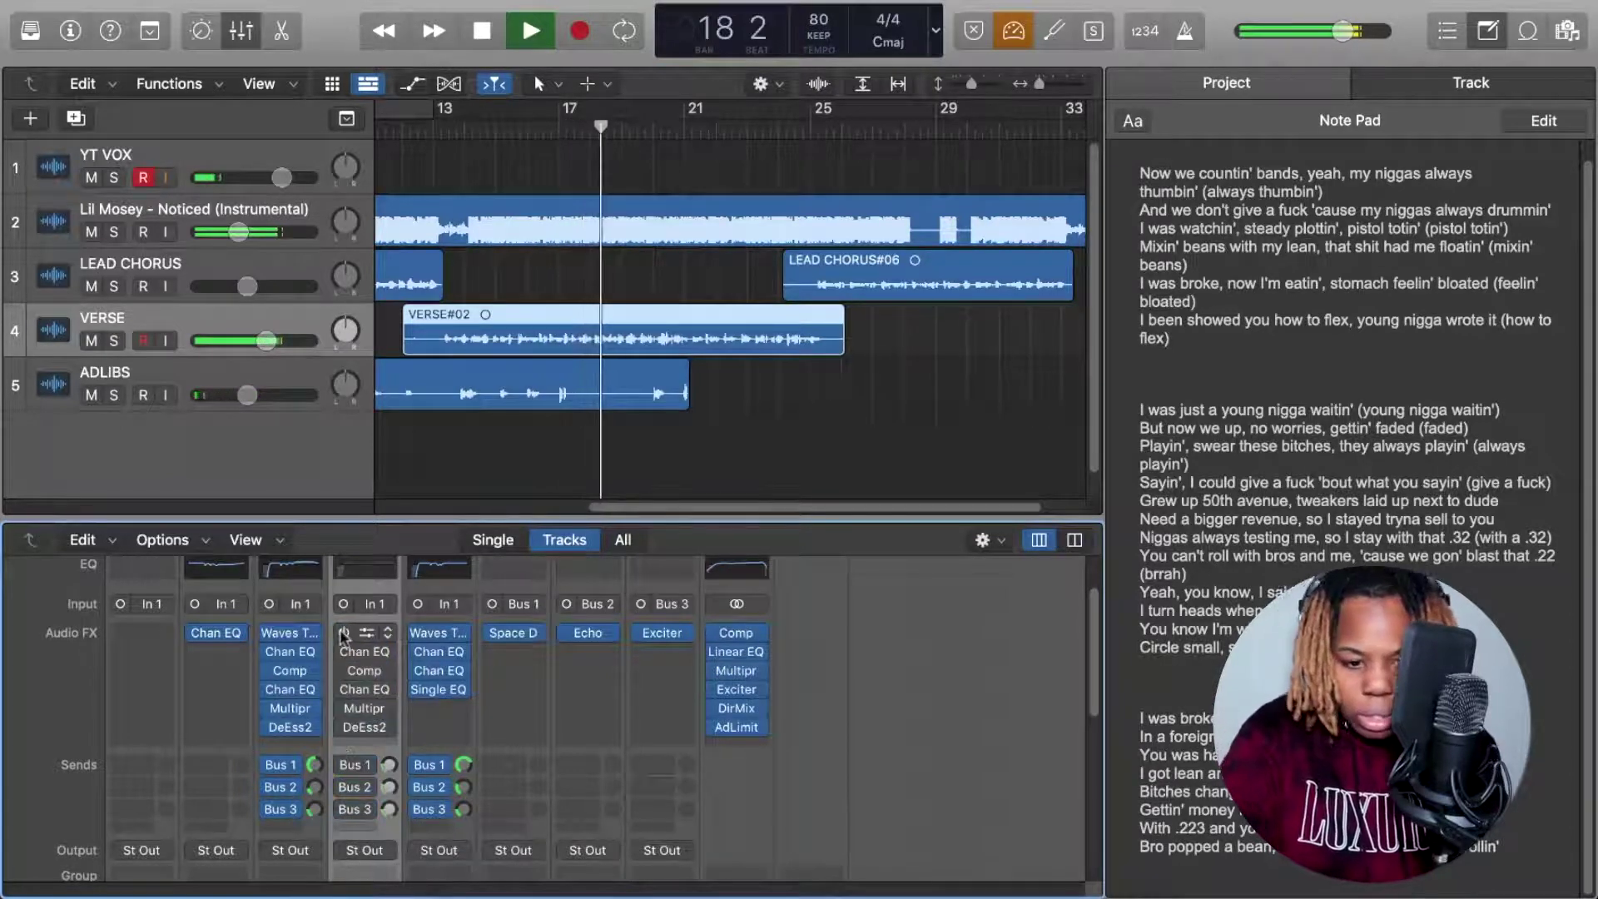
drag(343, 634, 340, 837)
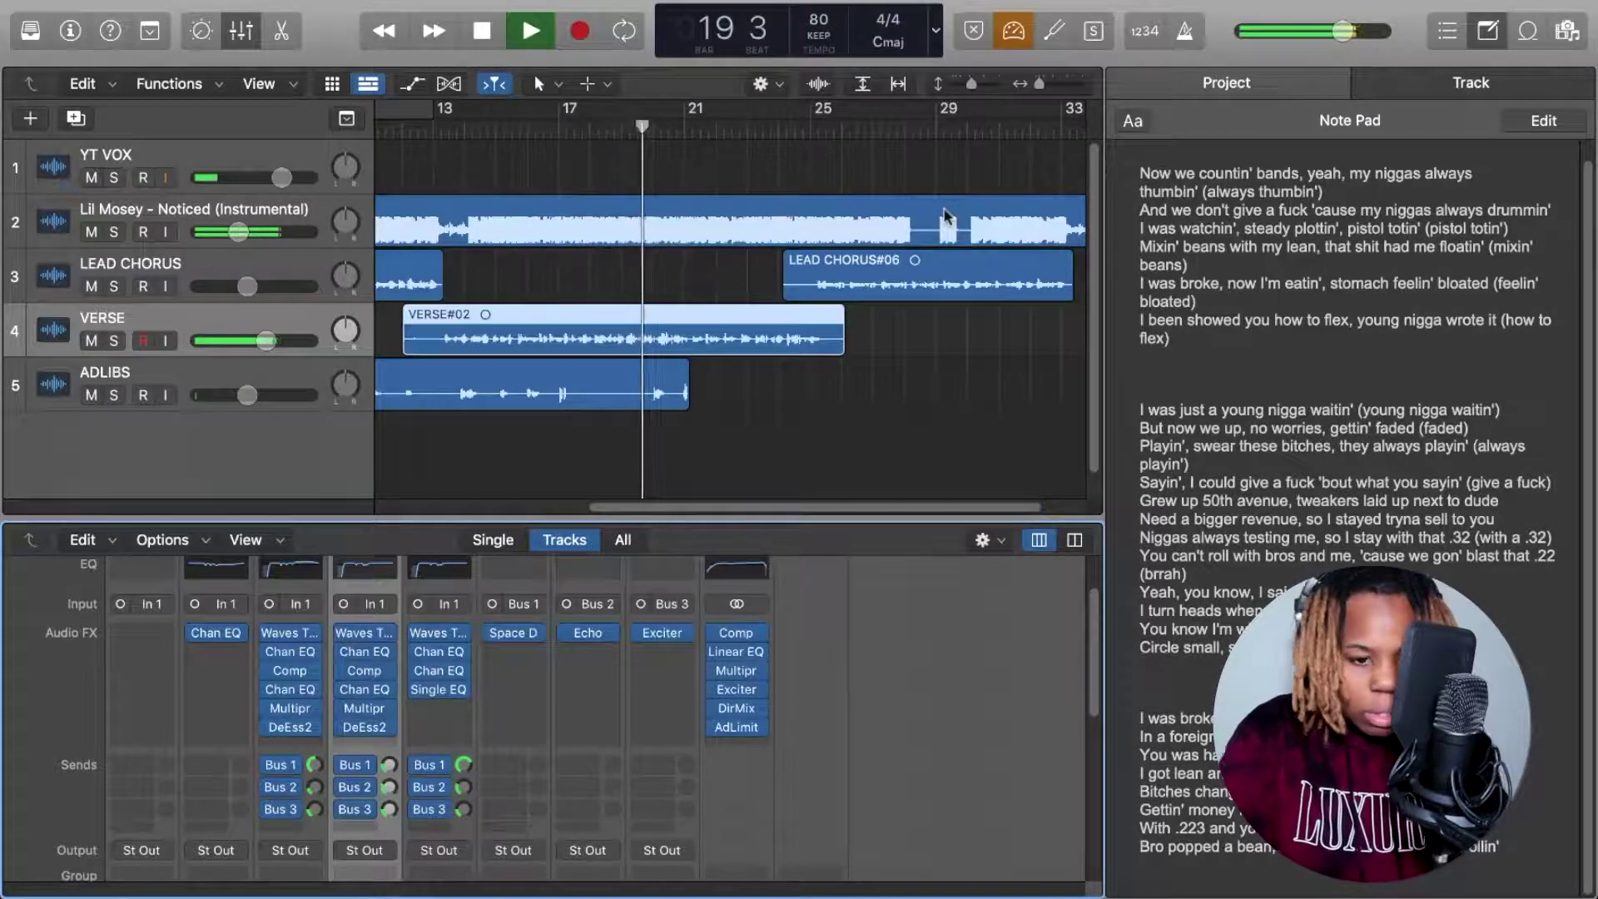
- Zoom the timeline out to fit the whole arrangement during playback
scroll(943, 214, left, 1)
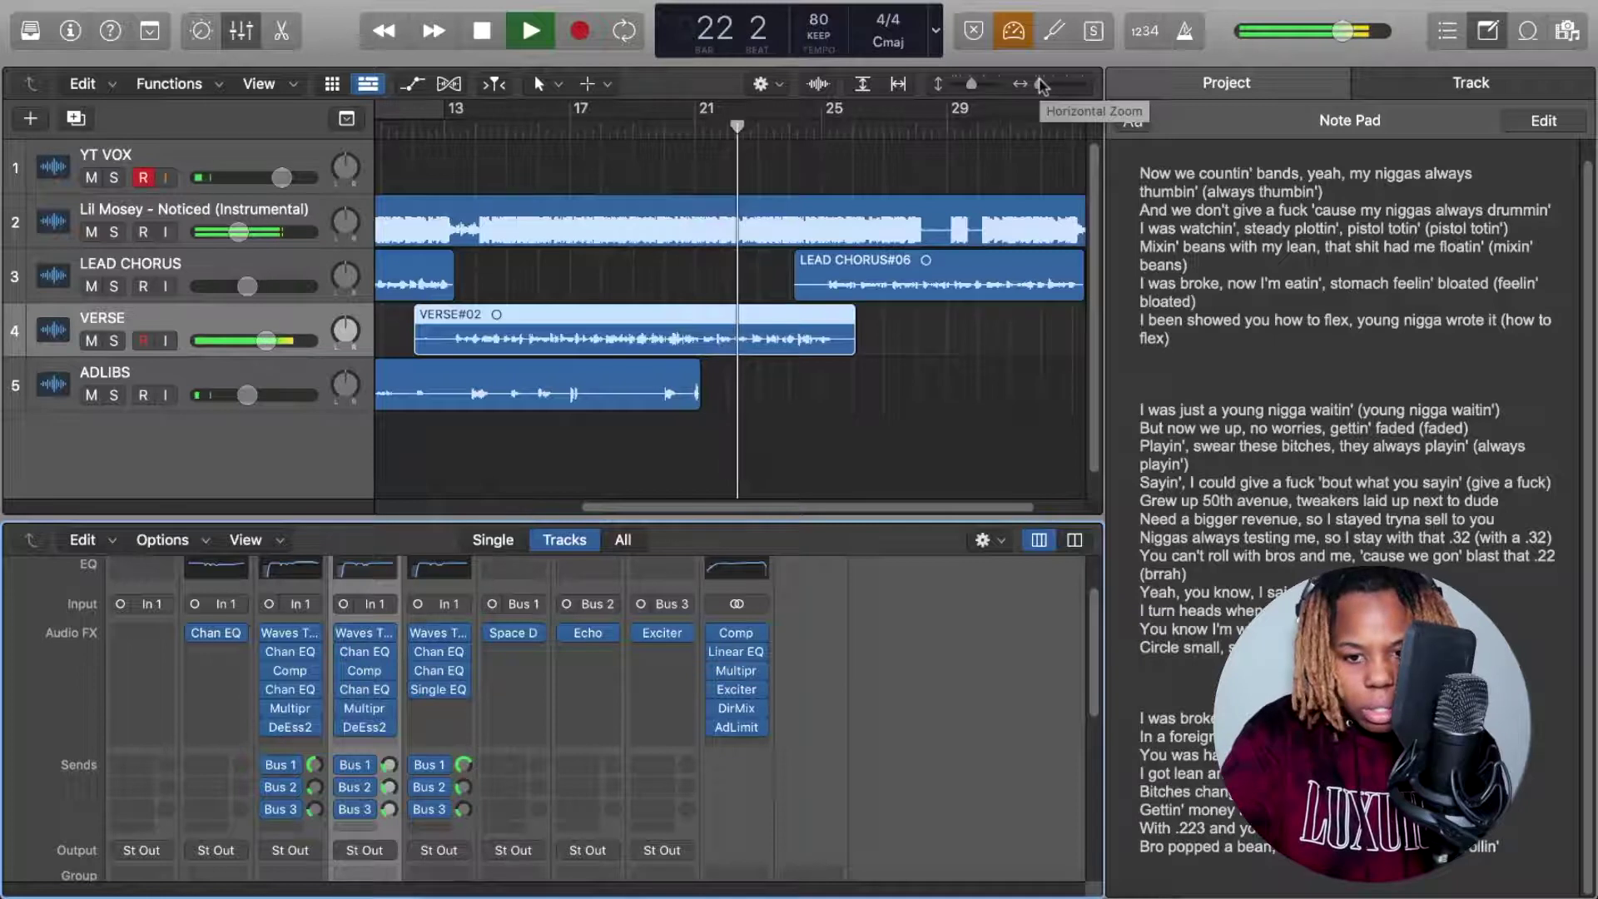
drag(1041, 86, 1036, 87)
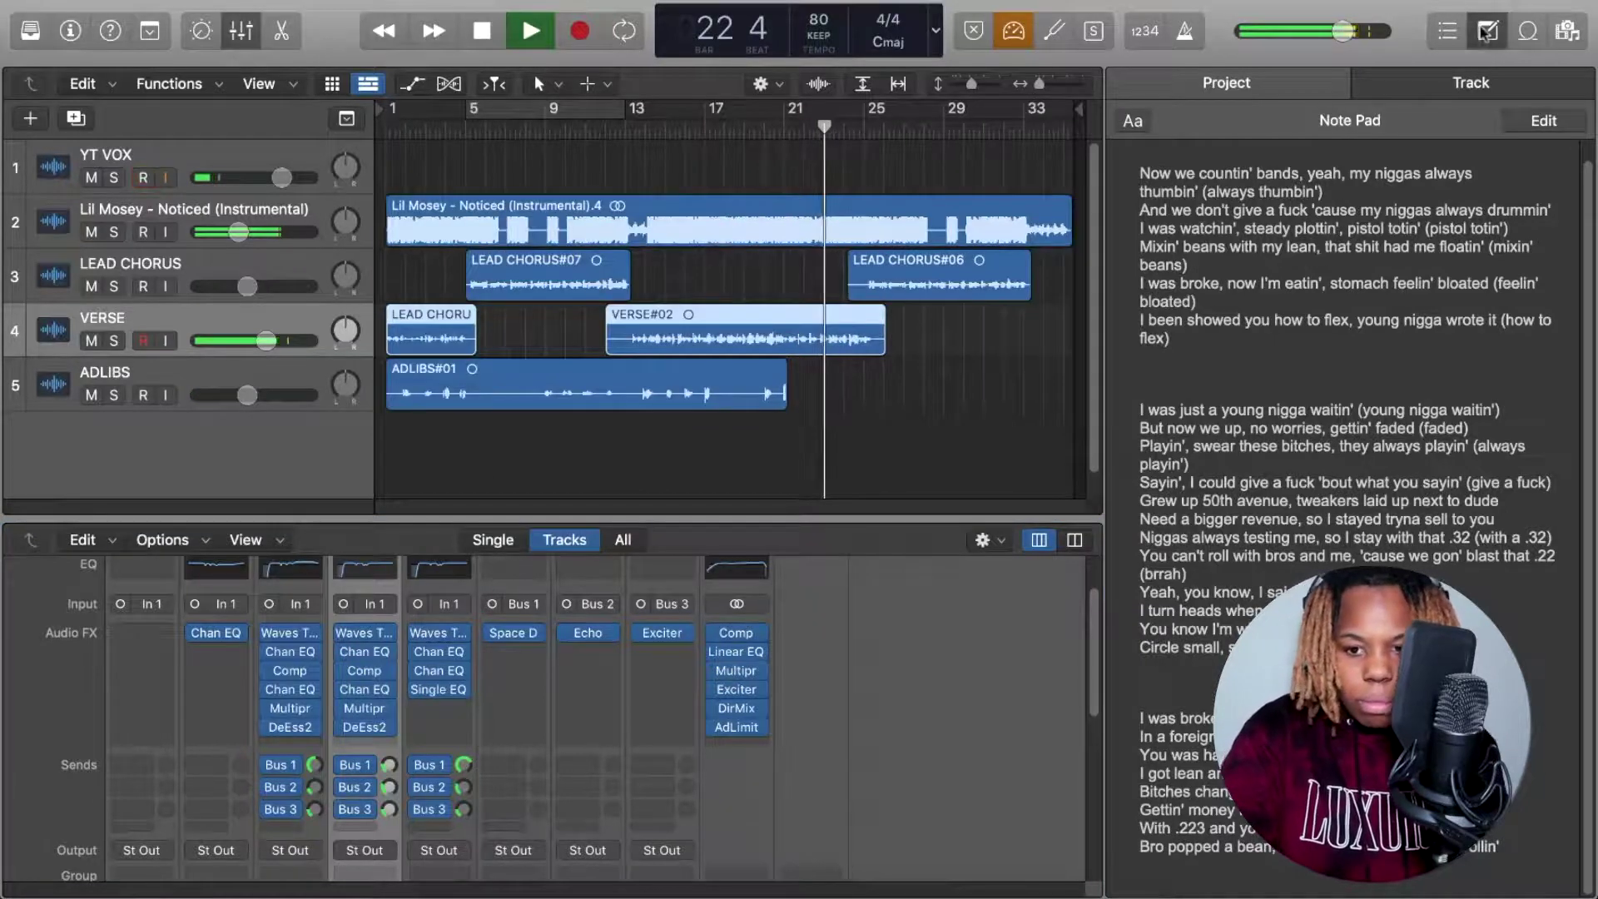